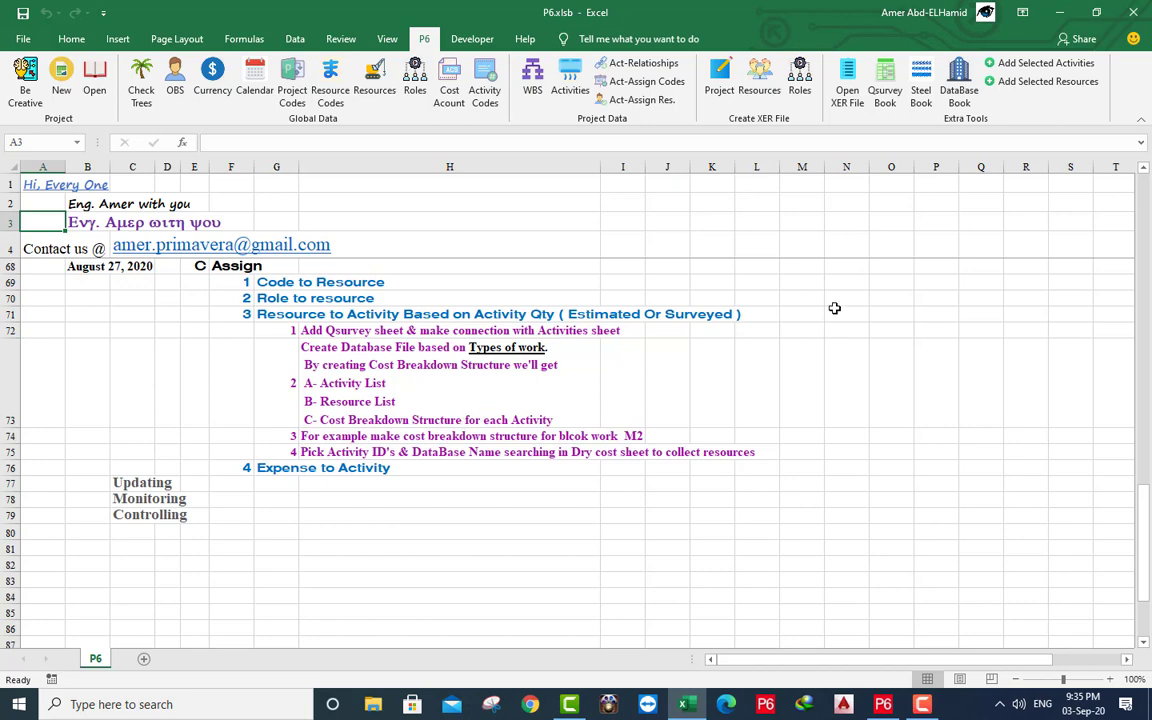
Create a new database workbook named Roads, formatting its Dry_Cost sheet with the values 1000,15,1,5.
left_click(960, 80)
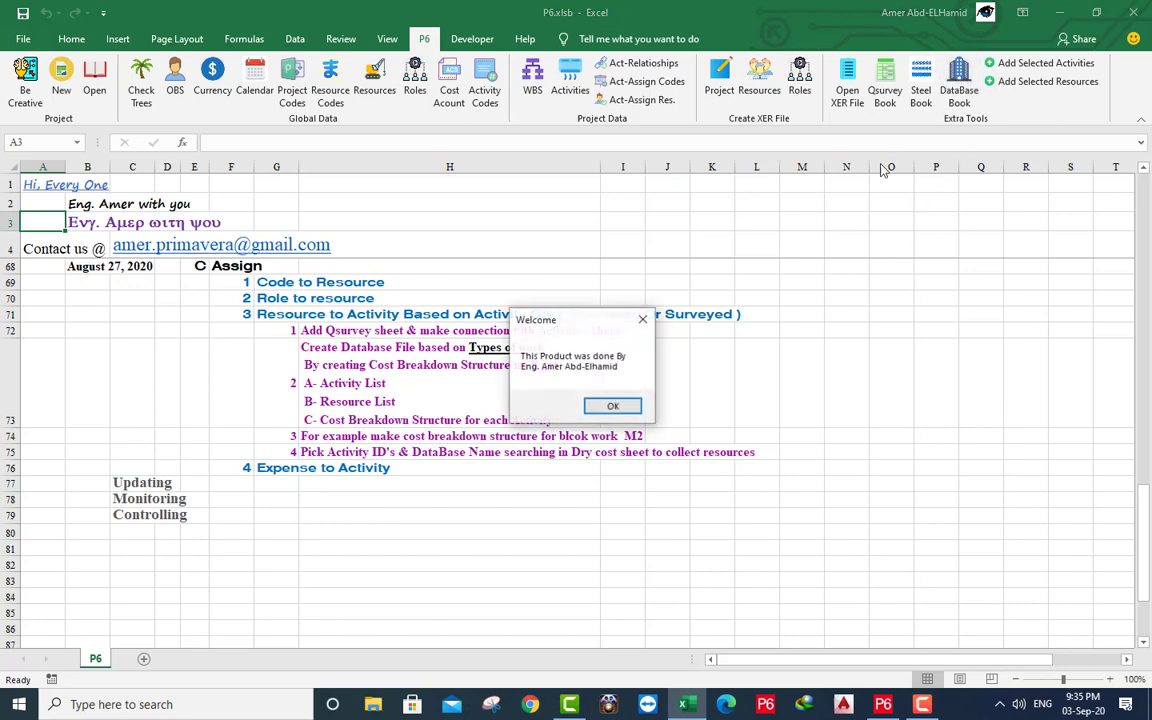
left_click(622, 410)
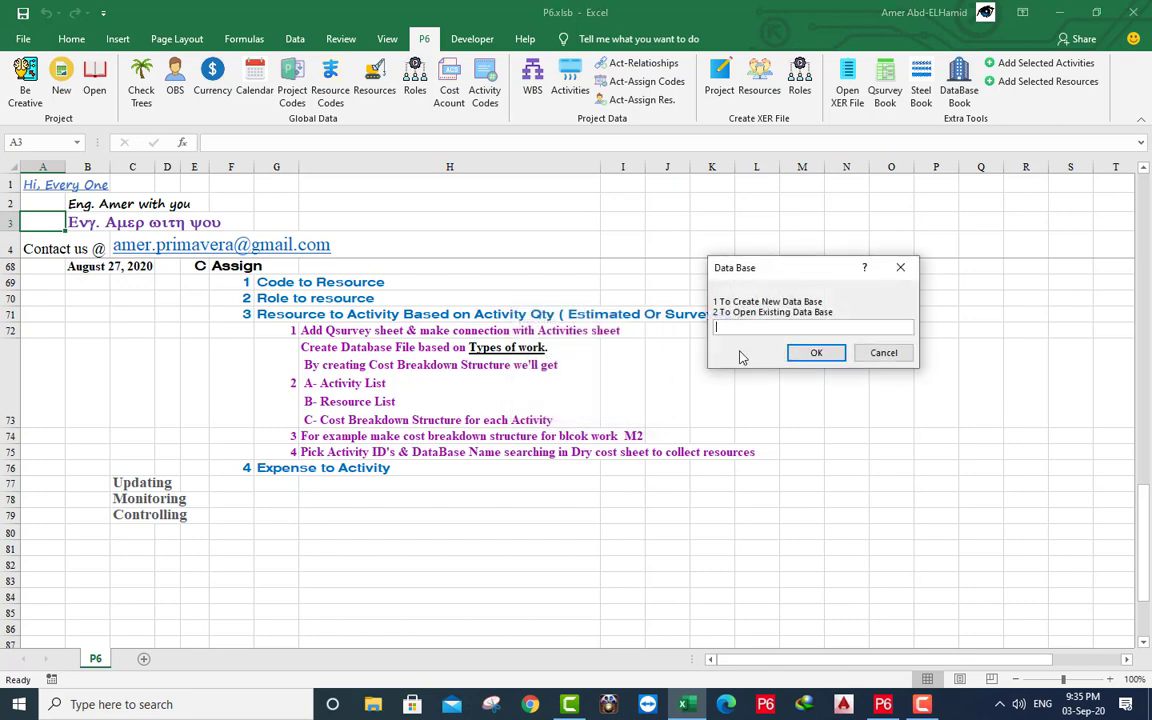
type("1")
key("Return")
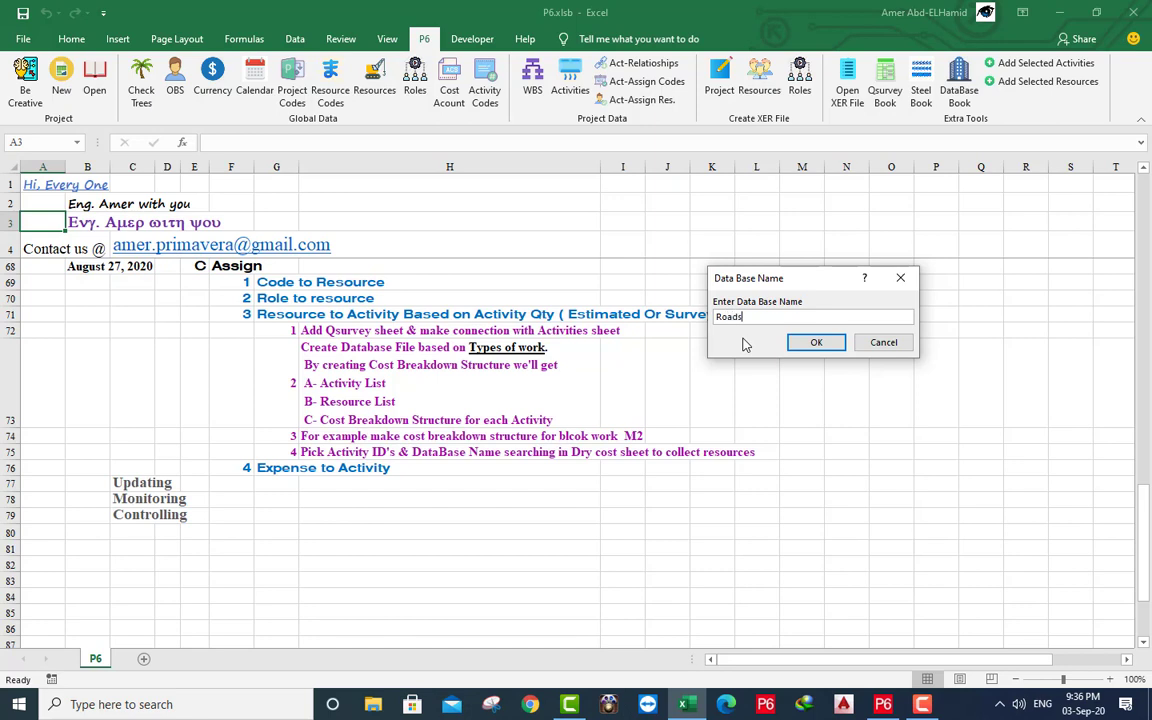
left_click(812, 342)
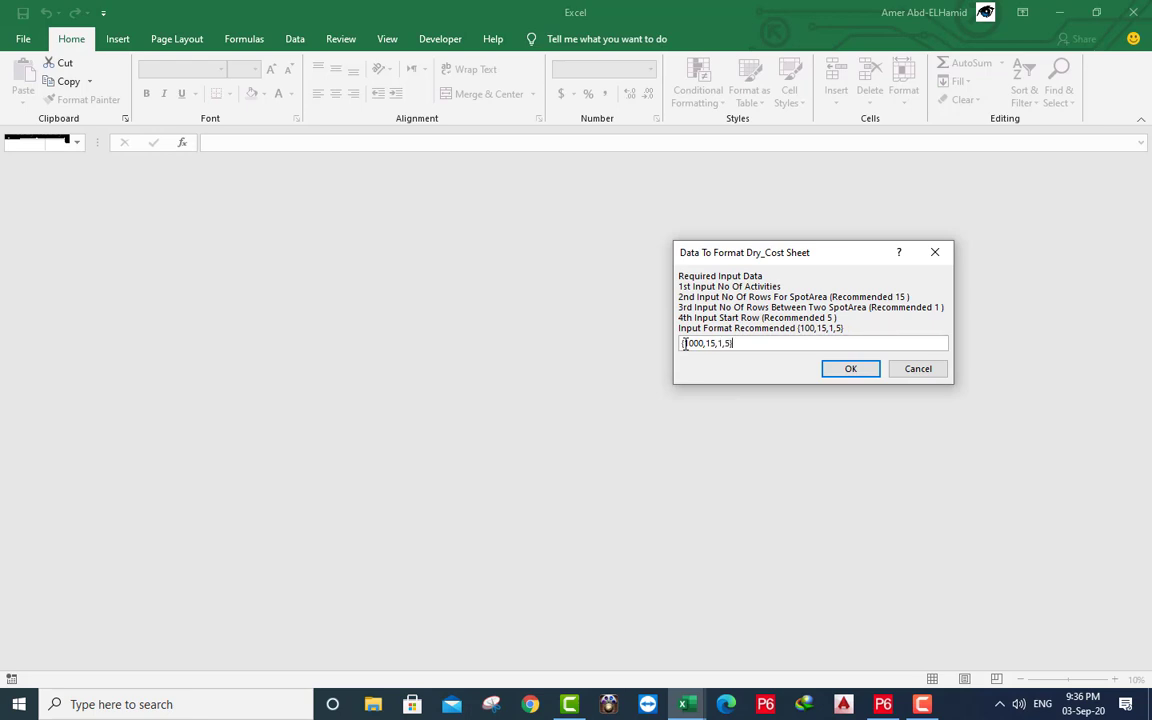
key("Return")
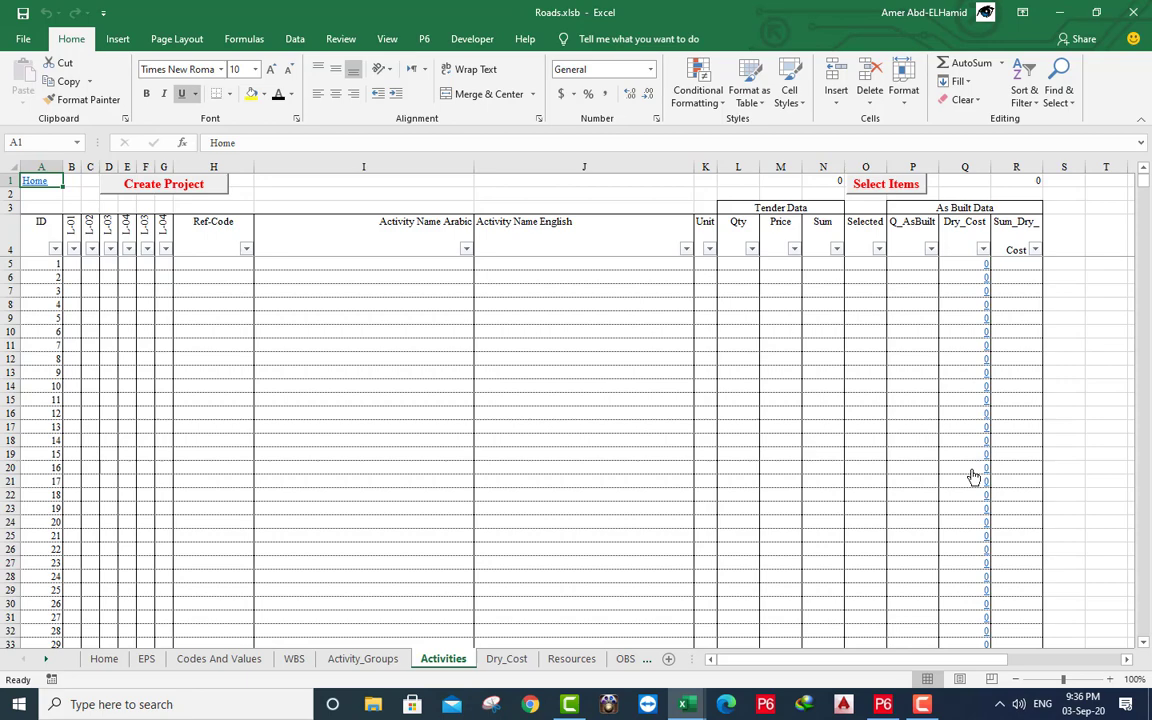
Open the dry cost area of activity 16, and close the Roads workbook without saving.
left_click(980, 476)
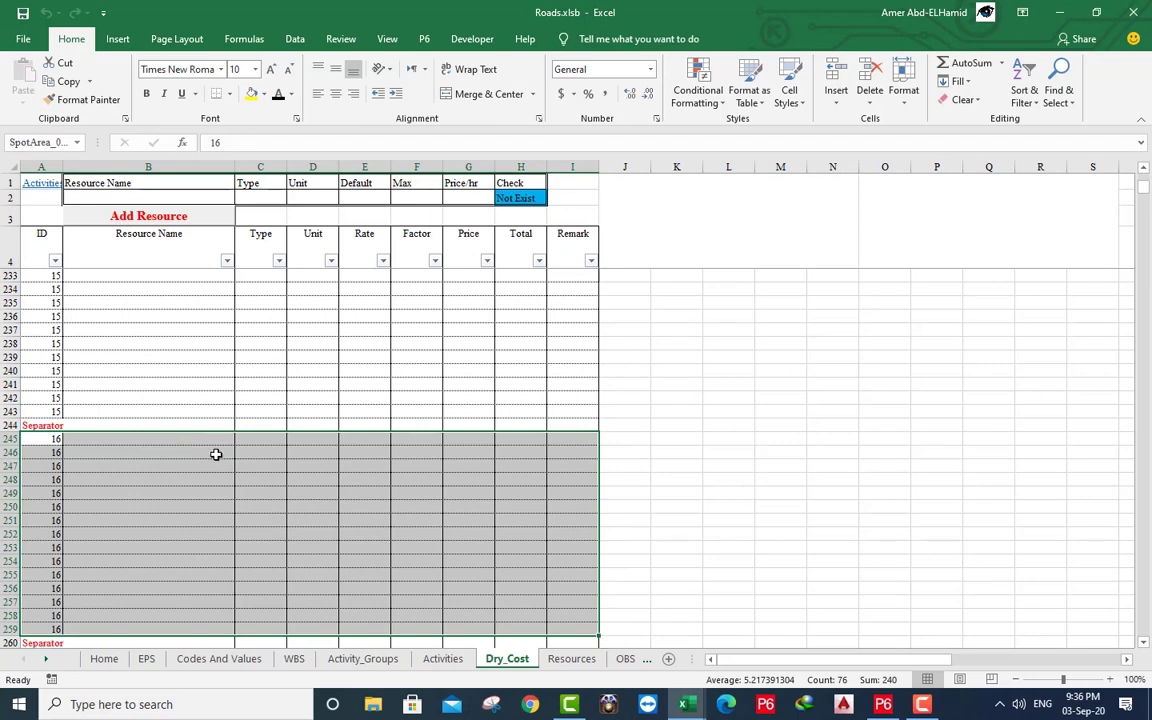
left_click(1133, 12)
left_click(585, 382)
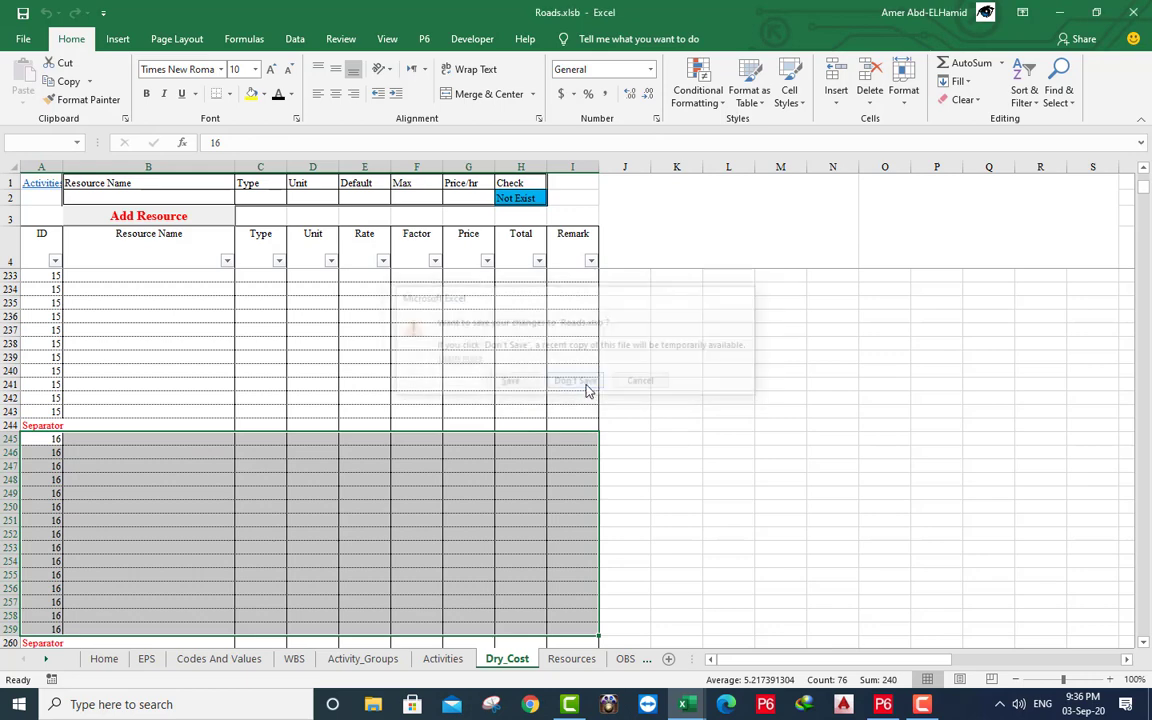
Open the existing database High Rise DataBase.xlsb with the database book tool's option 2.
left_click(866, 78)
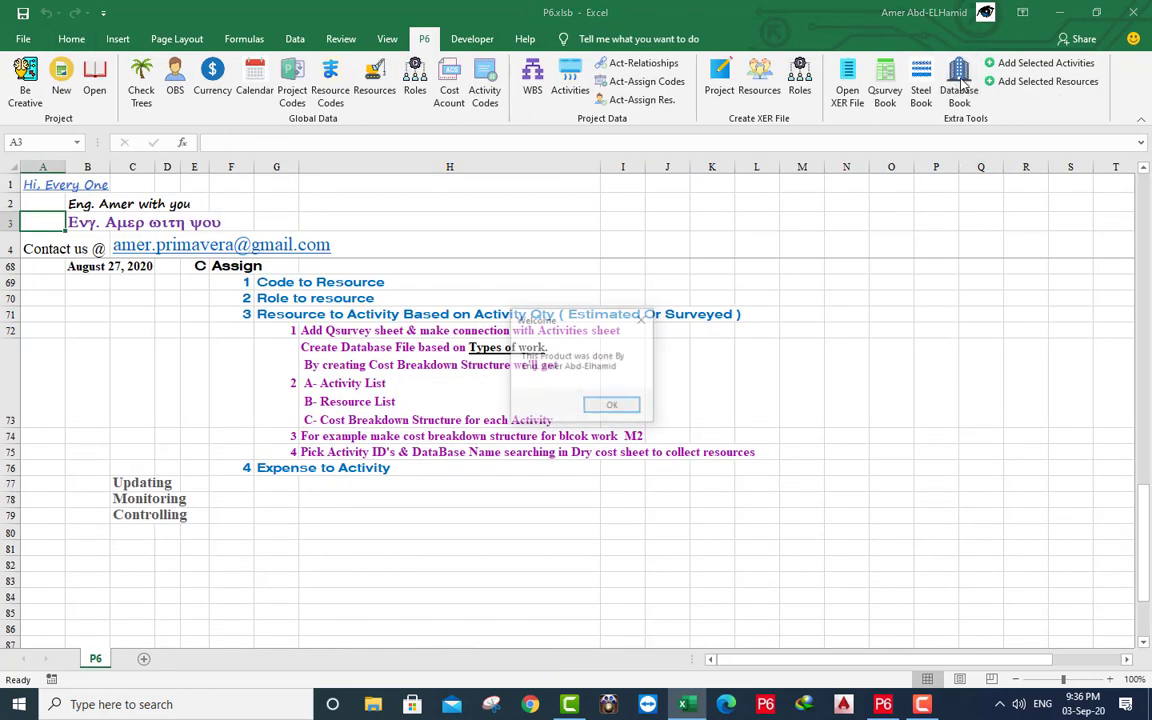
left_click(609, 410)
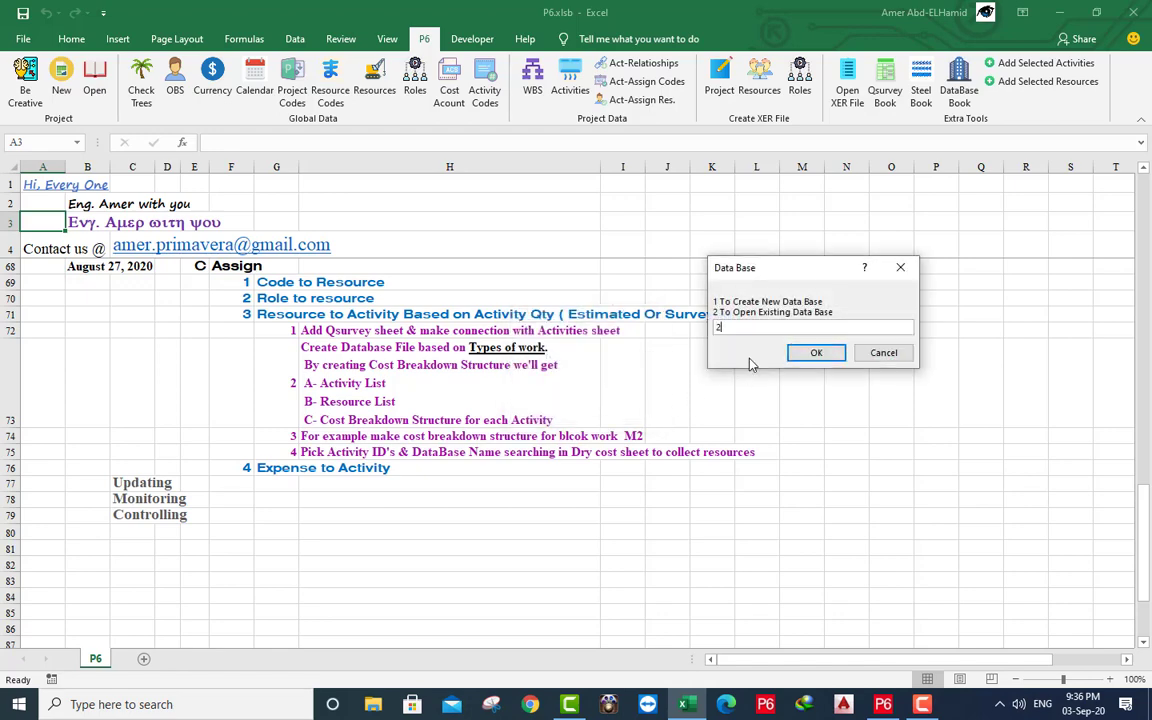
type("2")
key("Return")
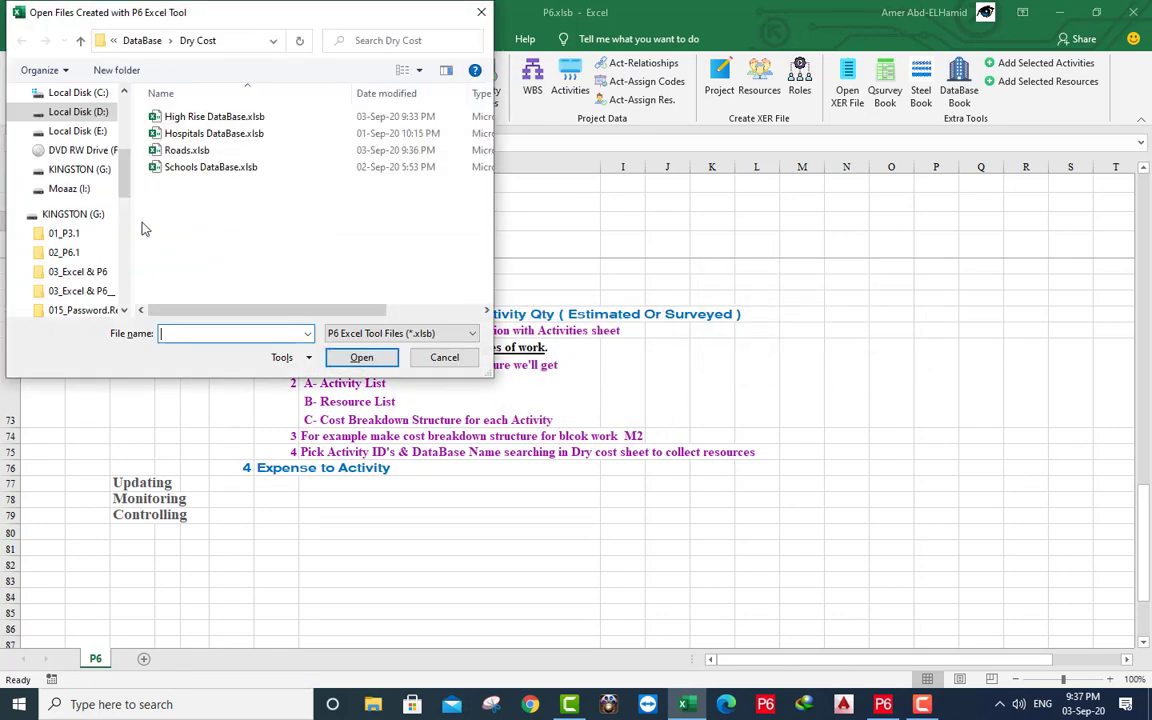
left_click(199, 117)
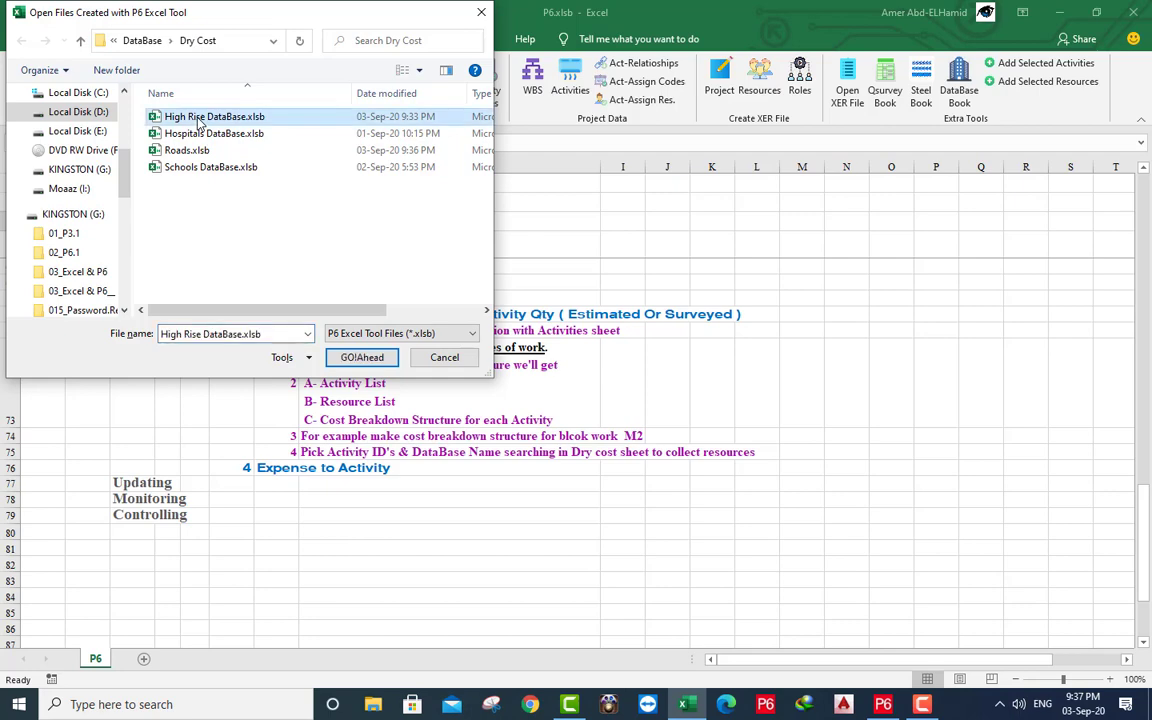
left_click(362, 357)
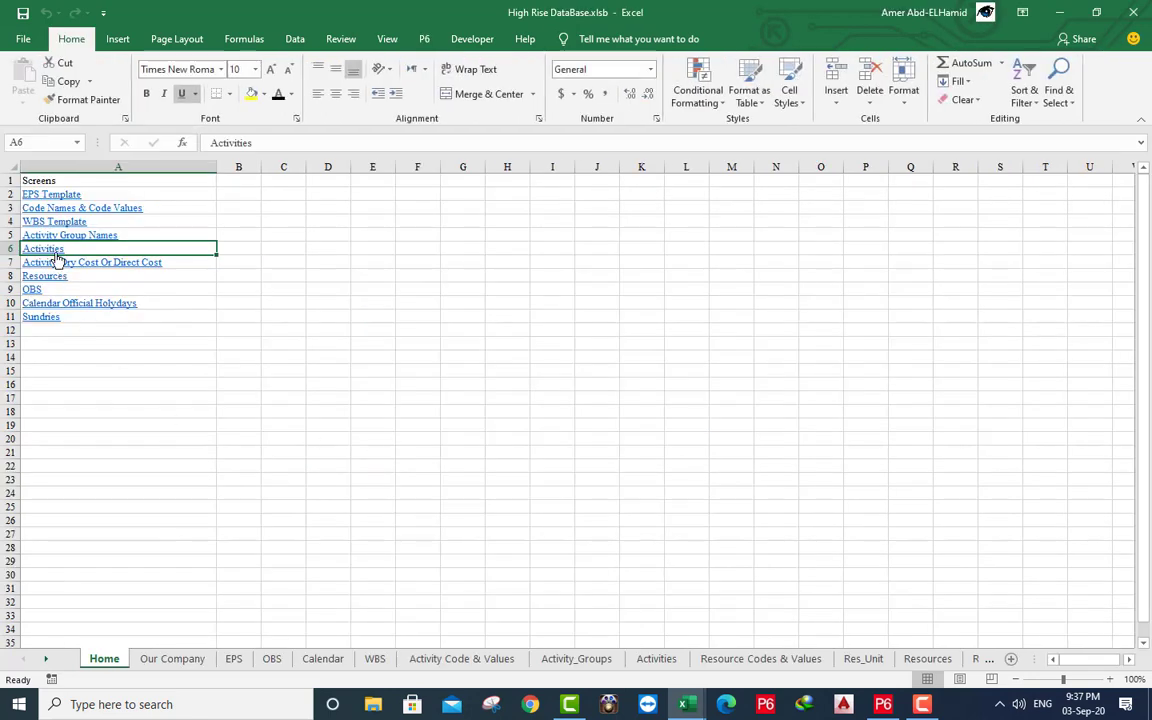
Open the dry cost breakdown of the Block Work activity from the Activities sheet.
left_click(55, 252)
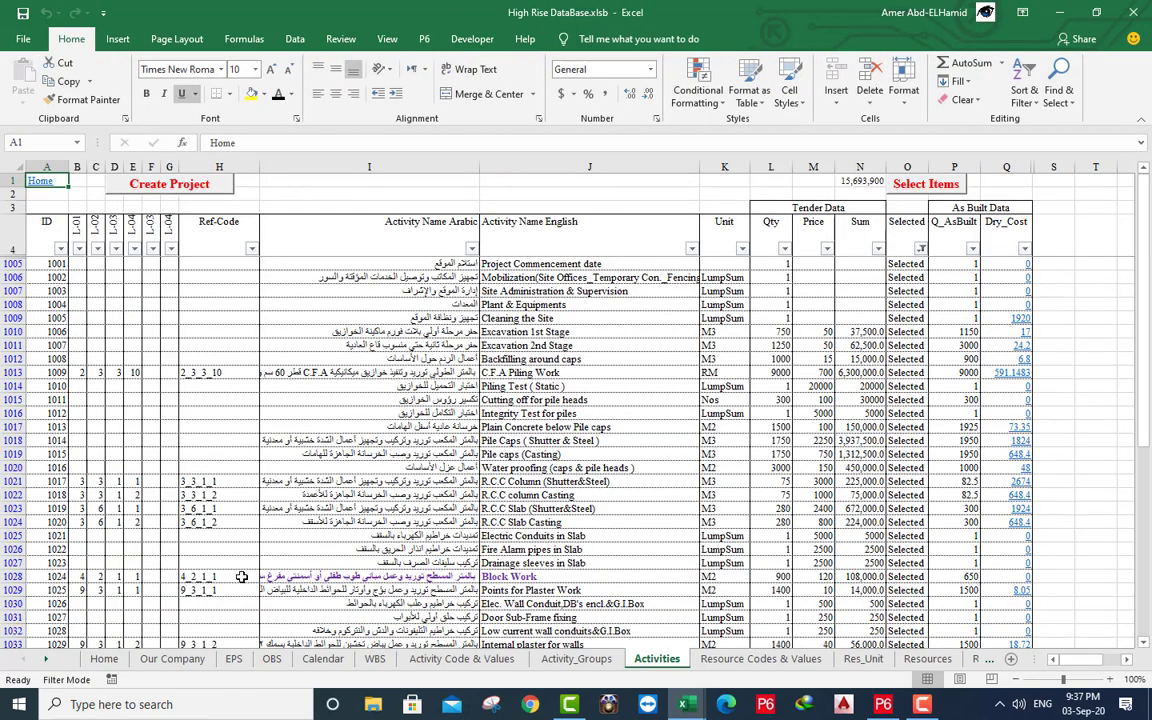
left_click(14, 577)
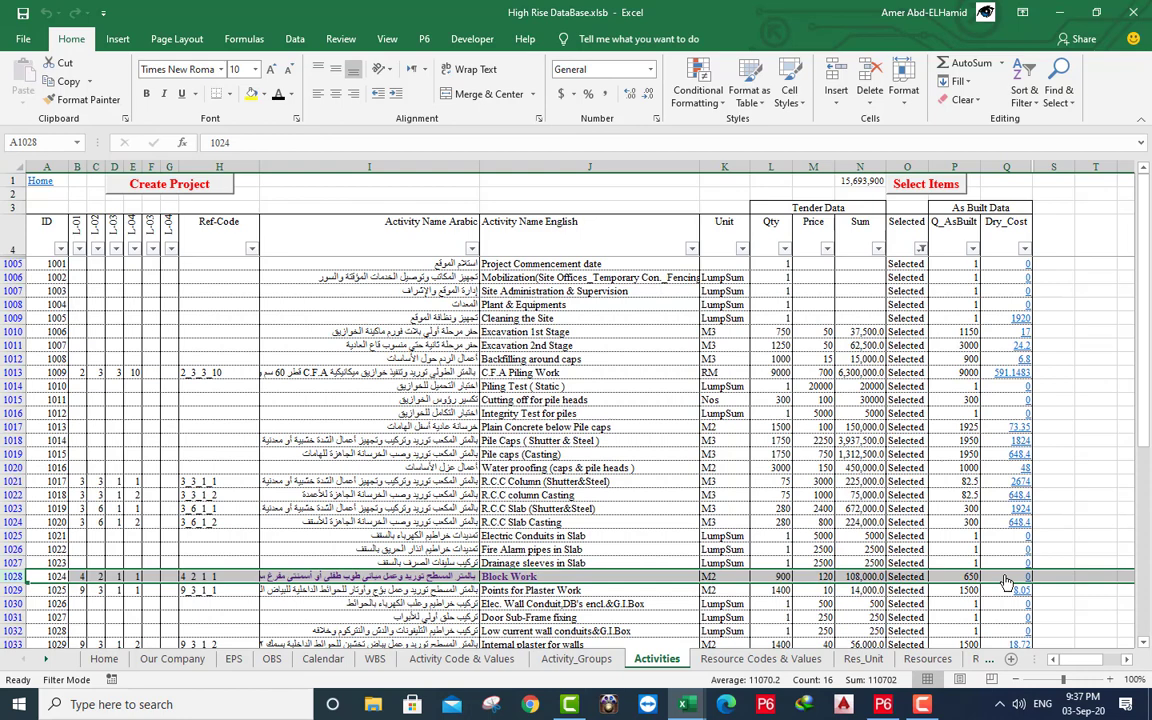
left_click(1028, 580)
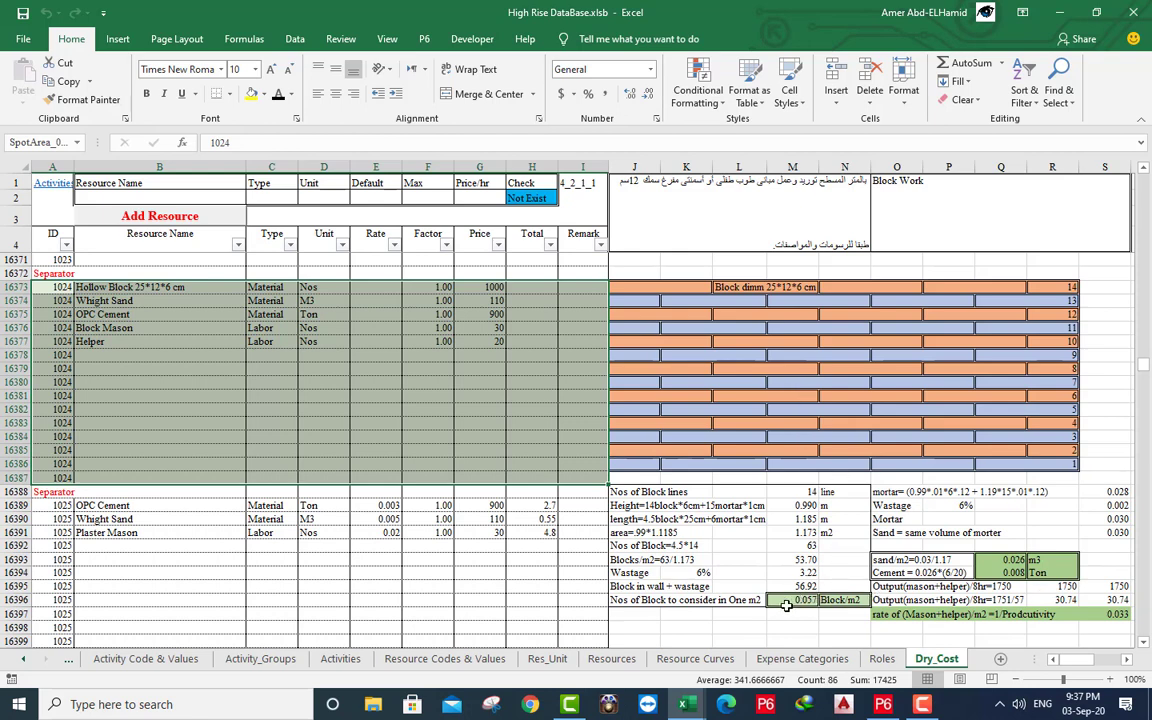
Enter the Block Work material rates: 0.057 for Hollow Block, 0.026 for Whight Sand and 0.008 for OPC Cement.
left_click(390, 289)
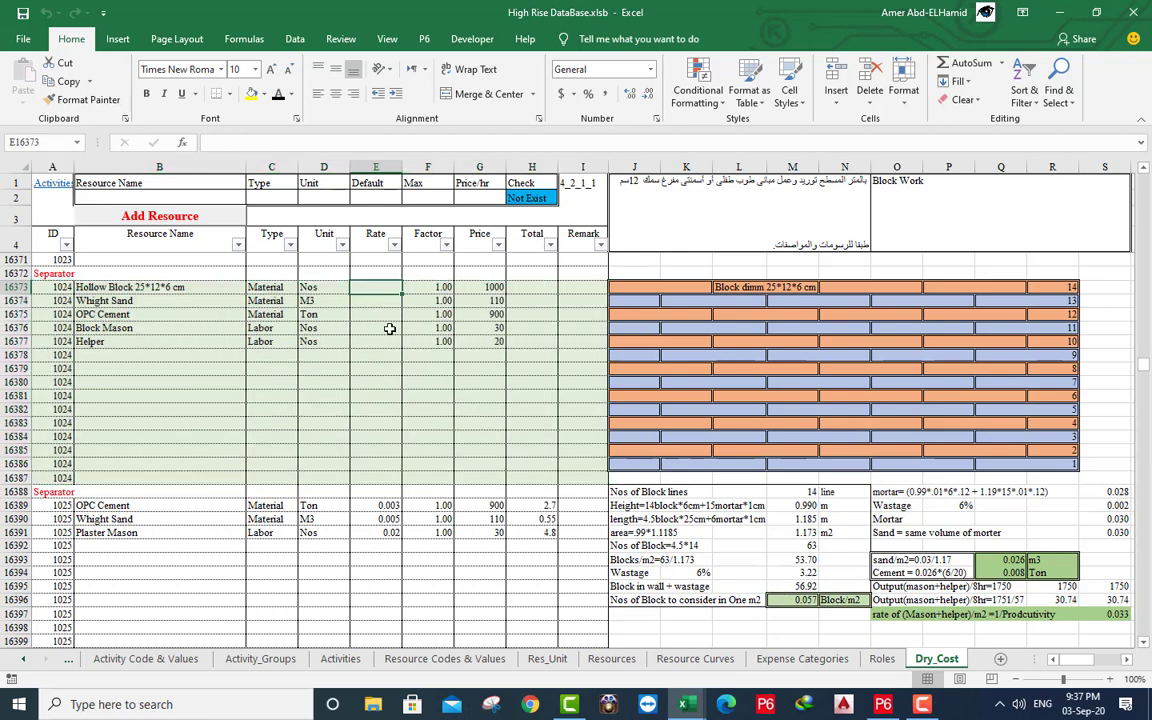
type(".057")
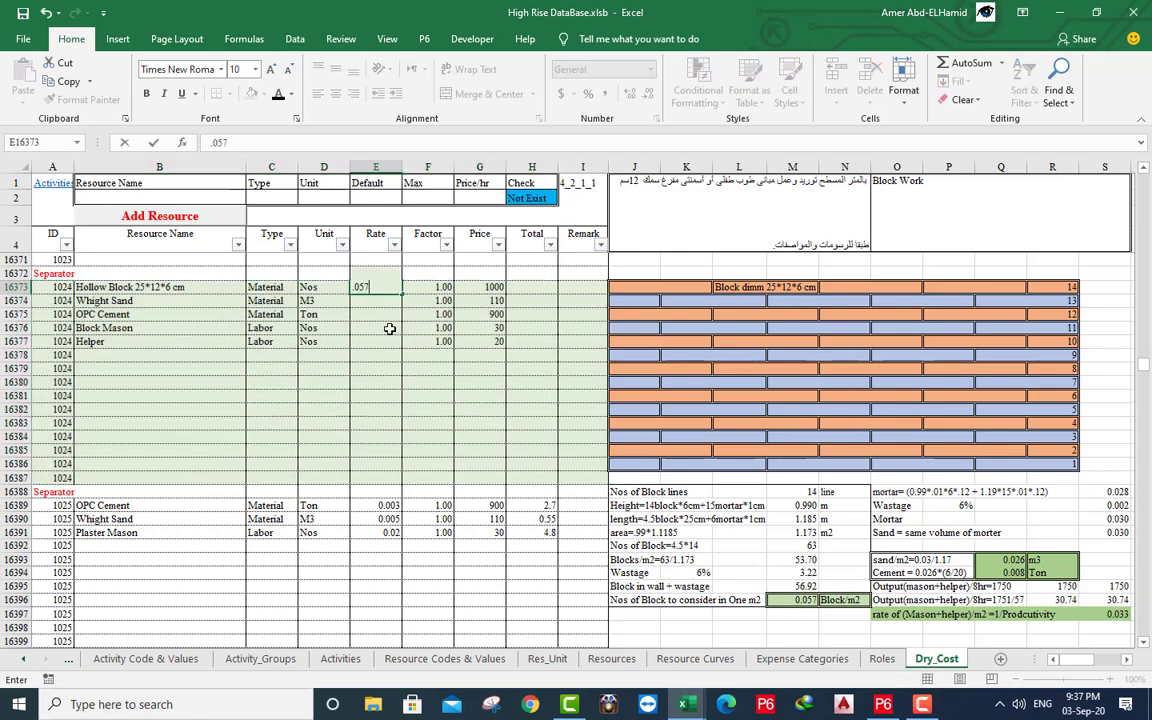
key("Return")
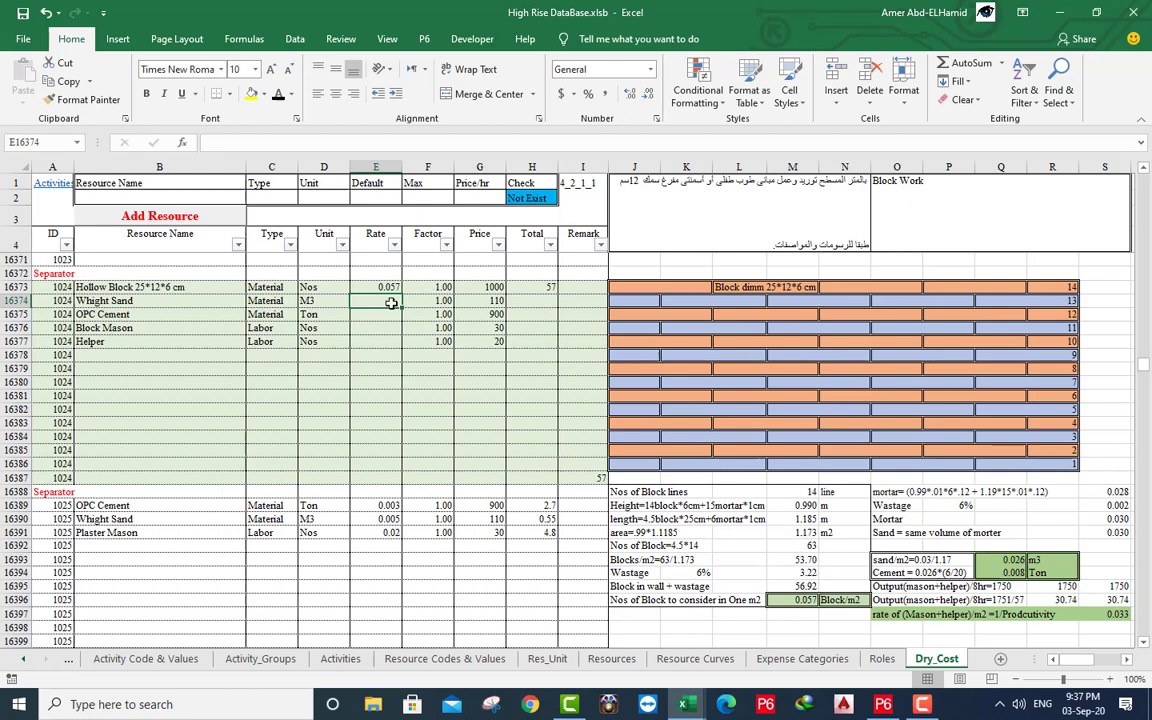
type(".026")
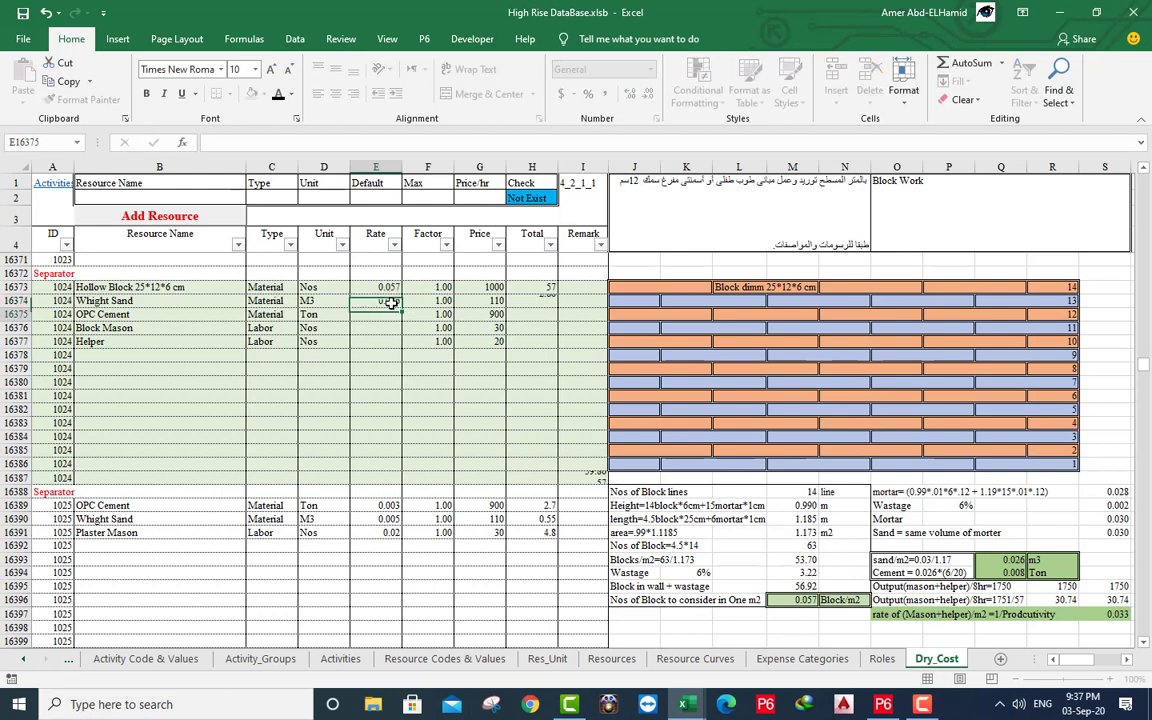
key("Return")
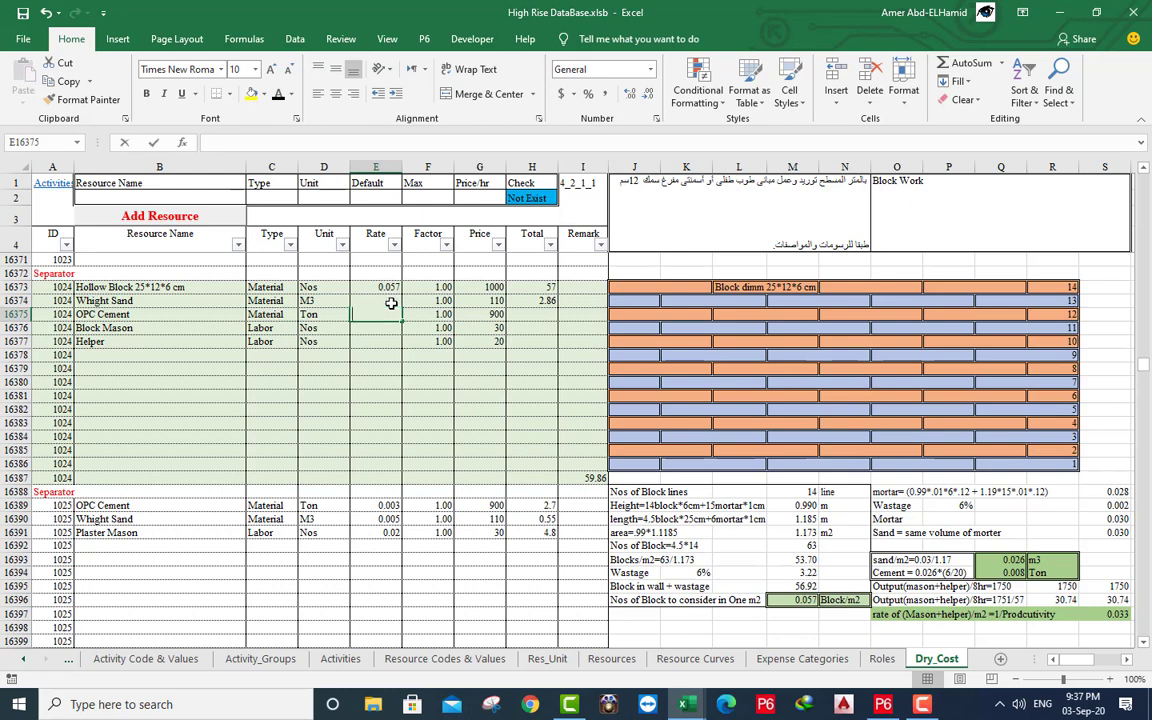
type(".008")
key("Return")
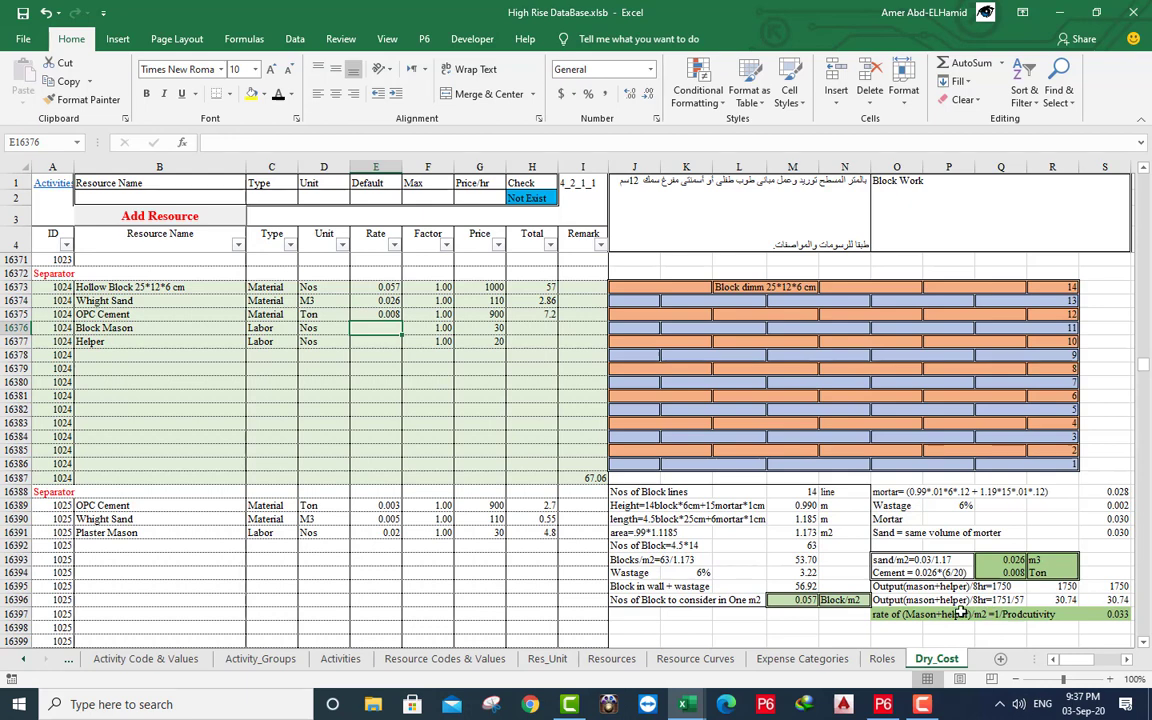
Set the labor rates of Block Mason and Helper in the Block Work breakdown to 0.033 each.
left_click(1097, 600)
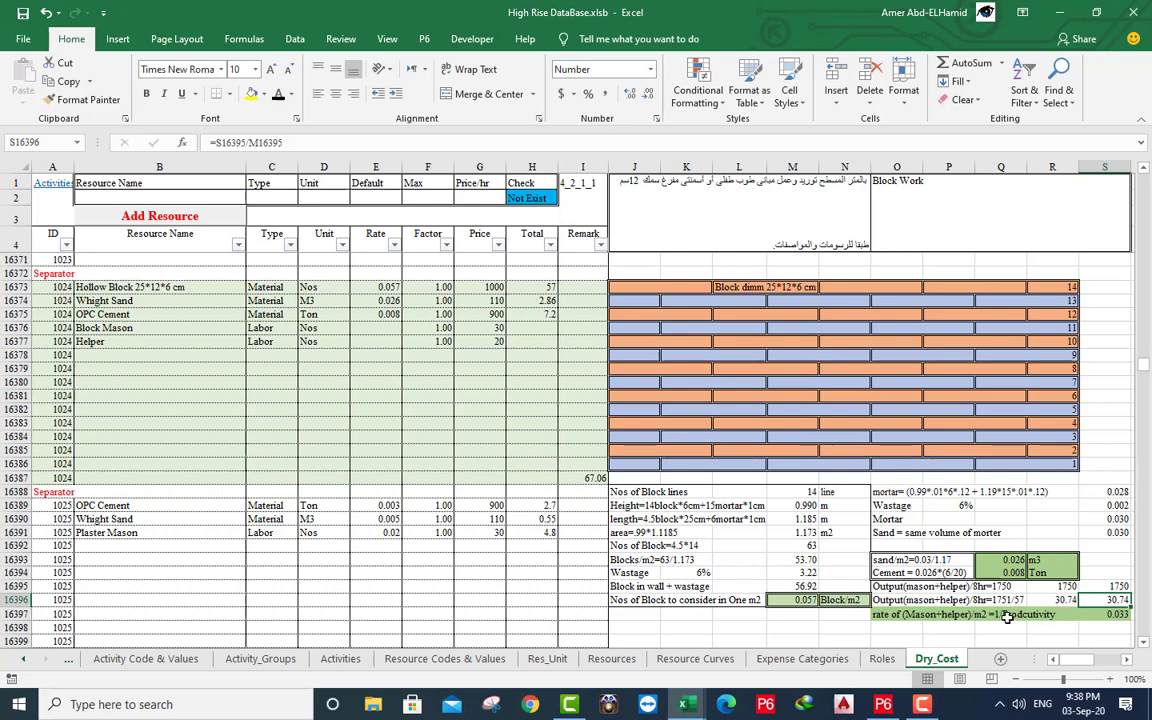
left_click(387, 329)
type(".0")
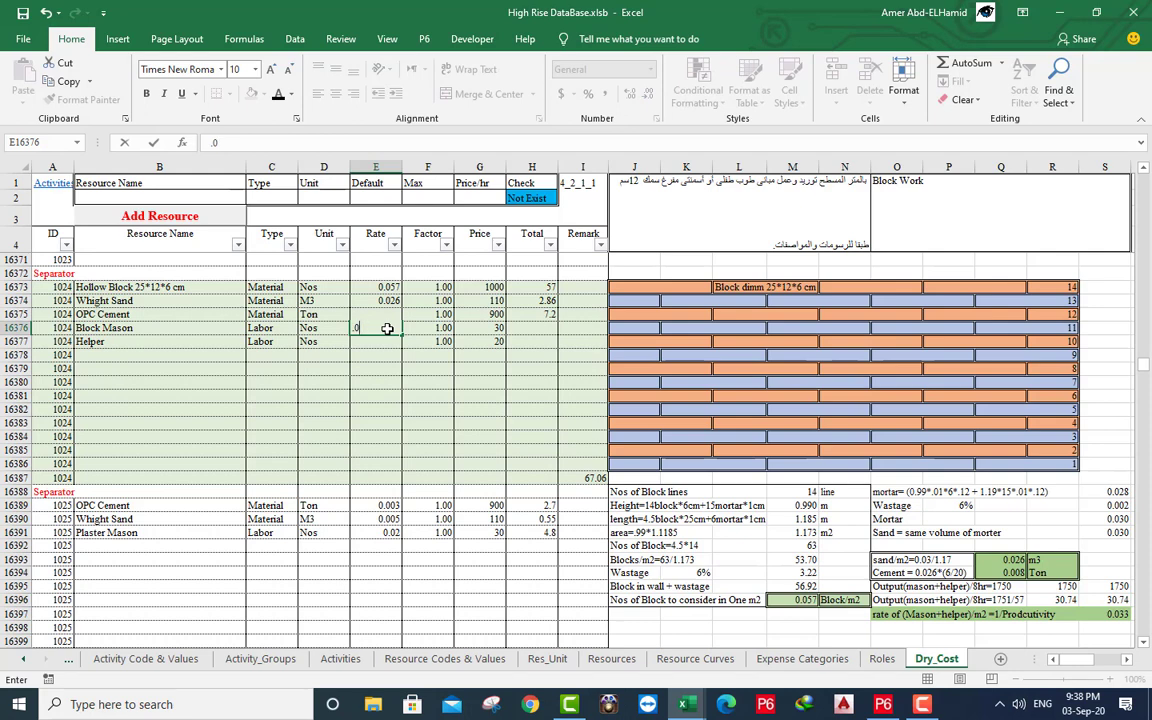
type("033")
key("Return")
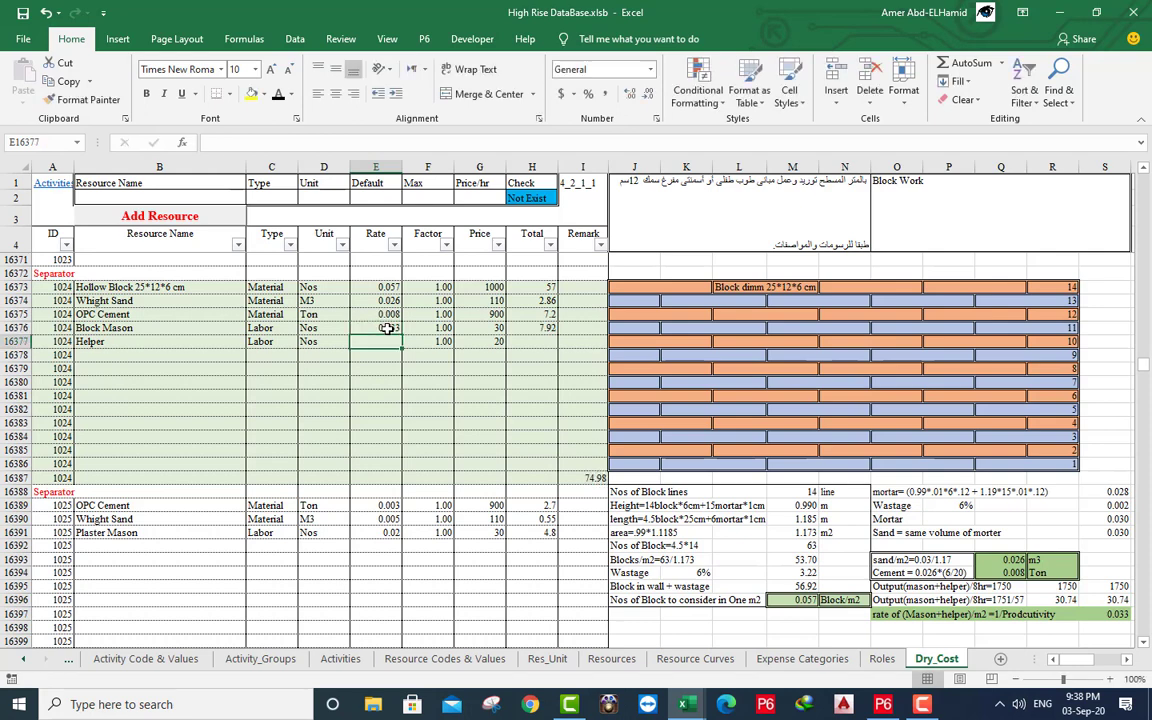
type(".033")
key("Return")
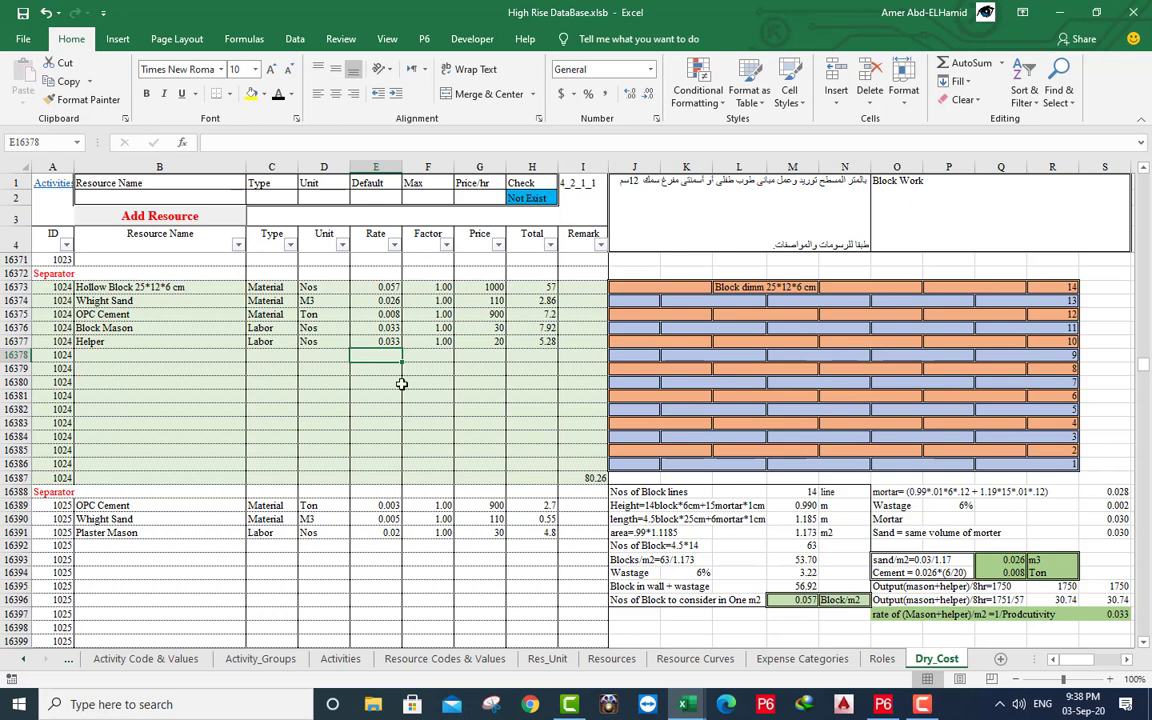
Open the project file Cristal.xlsx with the P6 add-in's project open command.
left_click(425, 40)
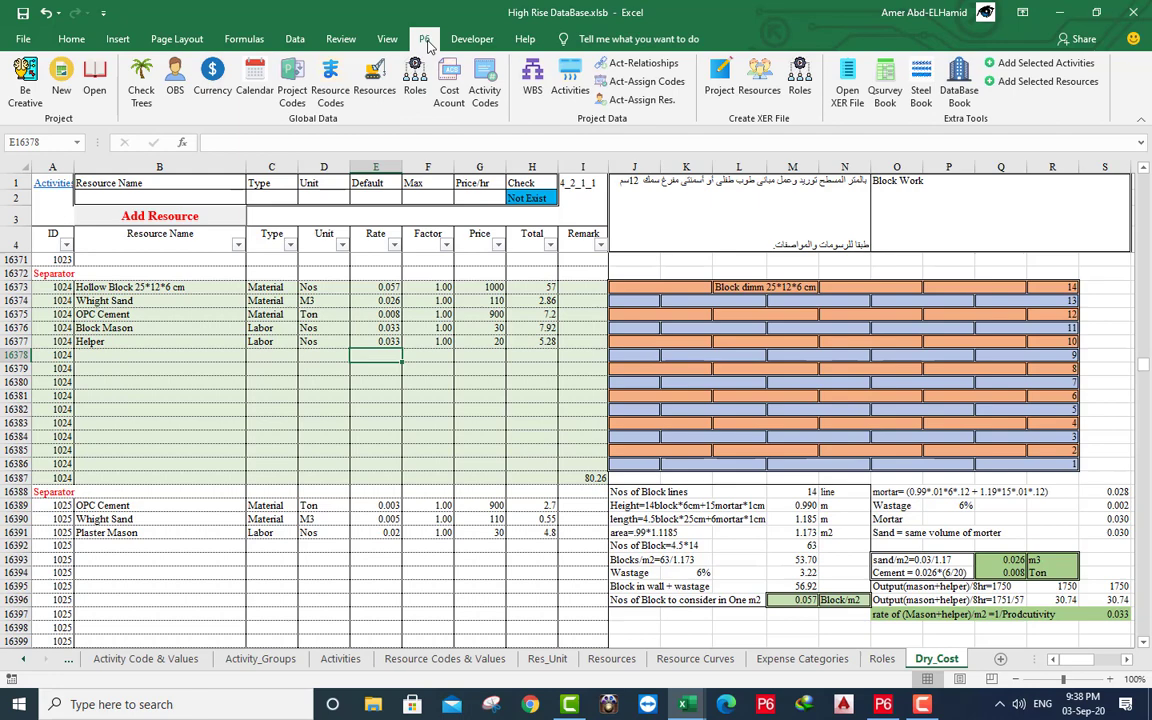
left_click(96, 80)
left_click(186, 117)
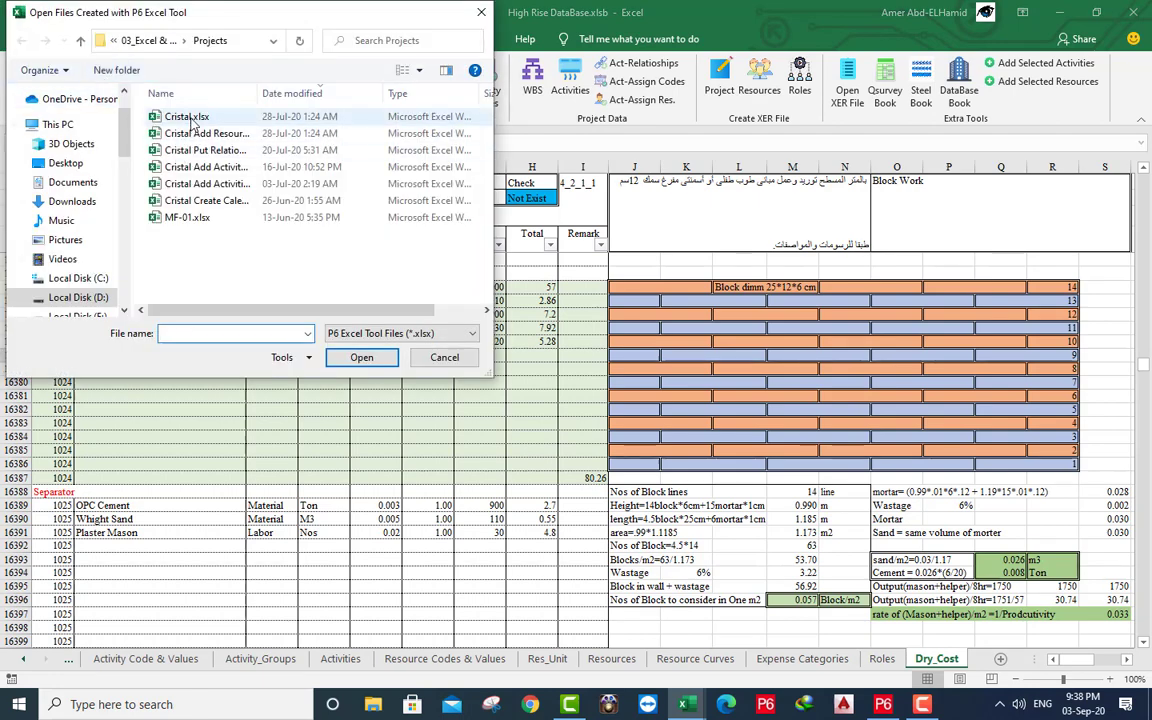
left_click(360, 357)
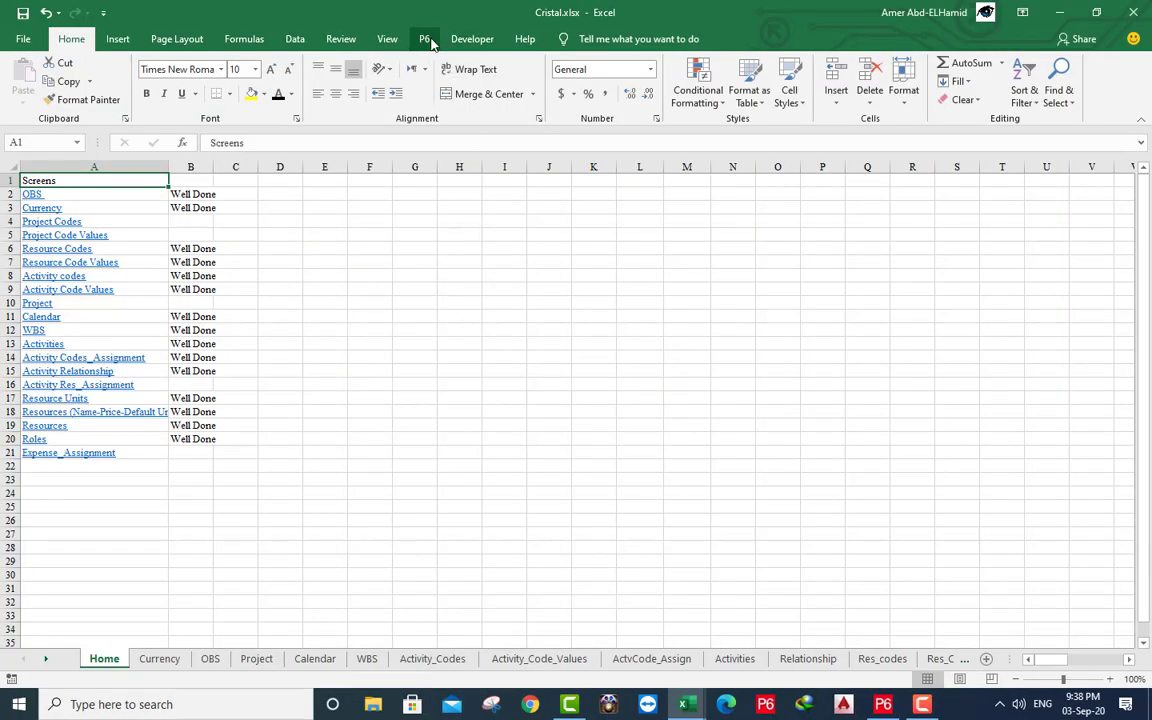
Create a new Qsurvey sheet in the Cristal project, using the format values (15,4,5).
left_click(425, 40)
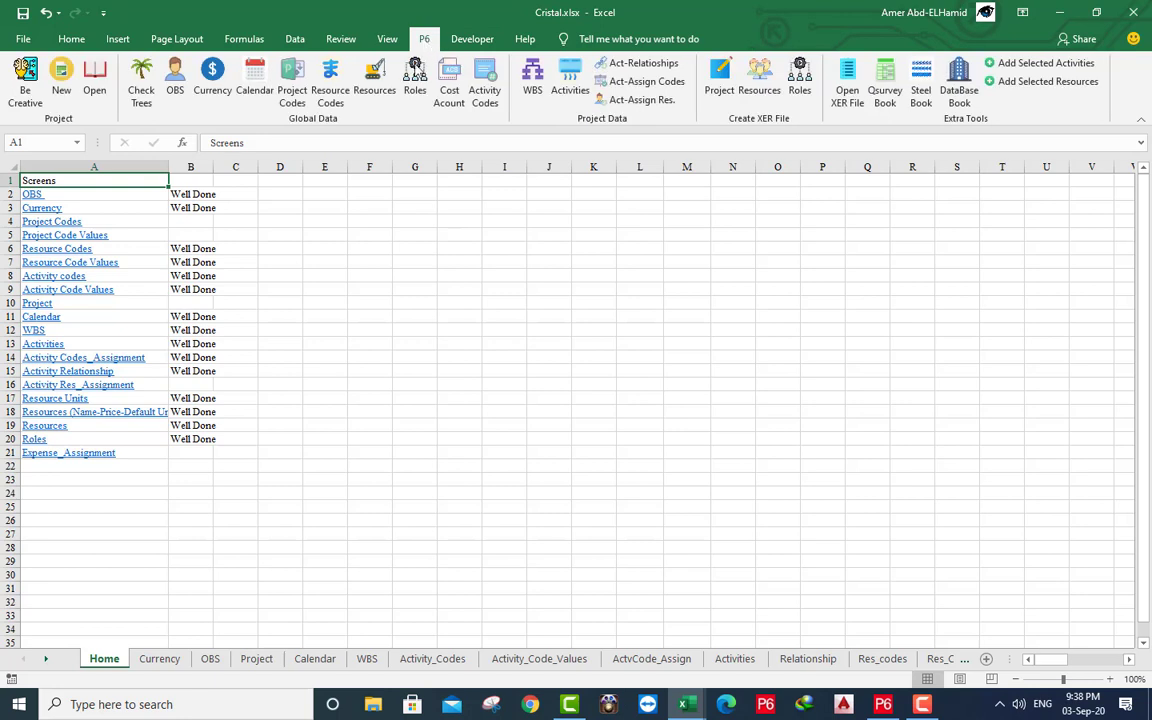
left_click(885, 85)
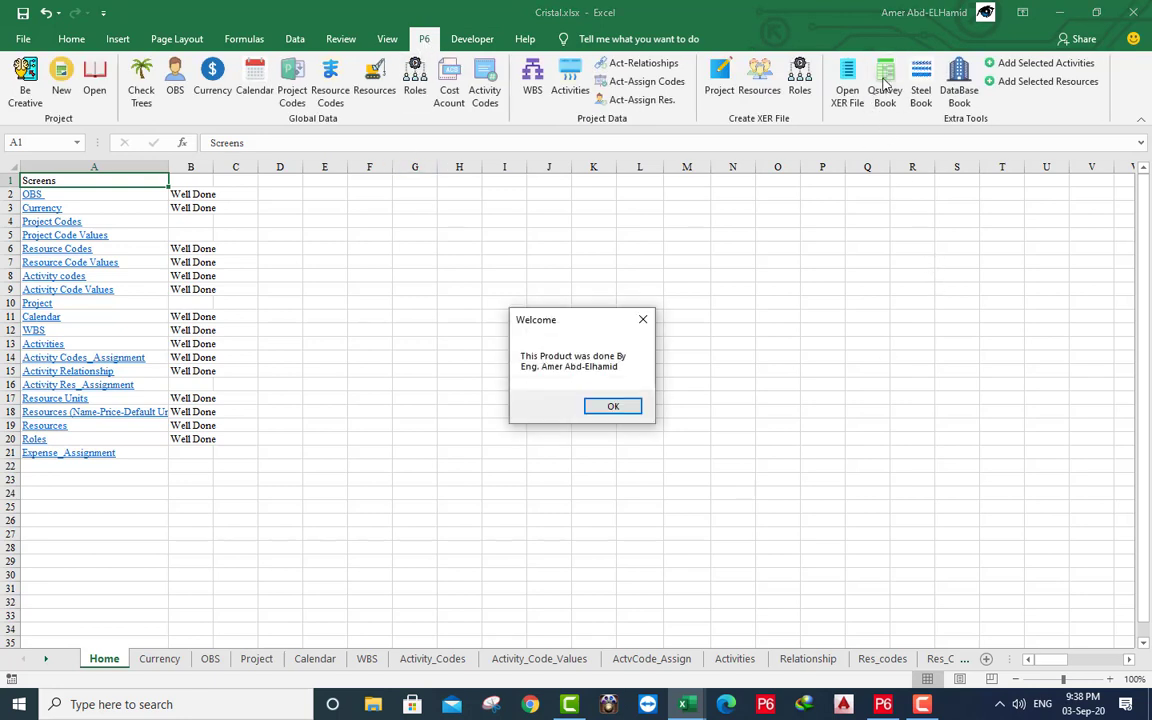
left_click(612, 406)
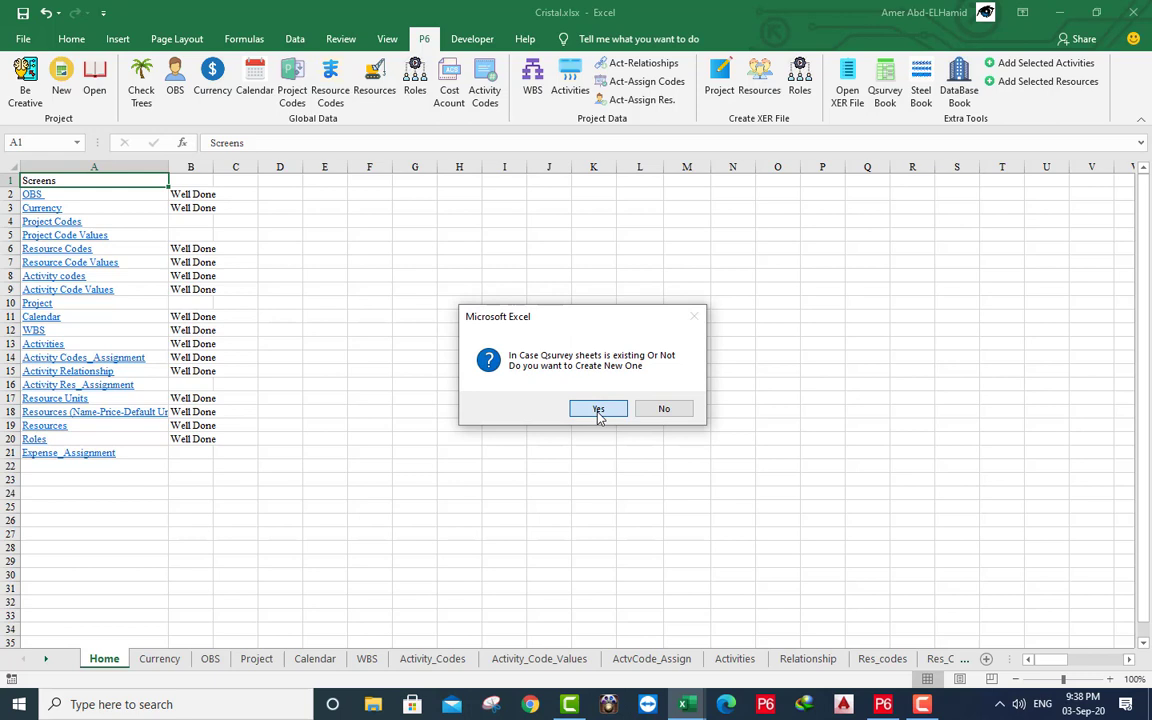
left_click(599, 410)
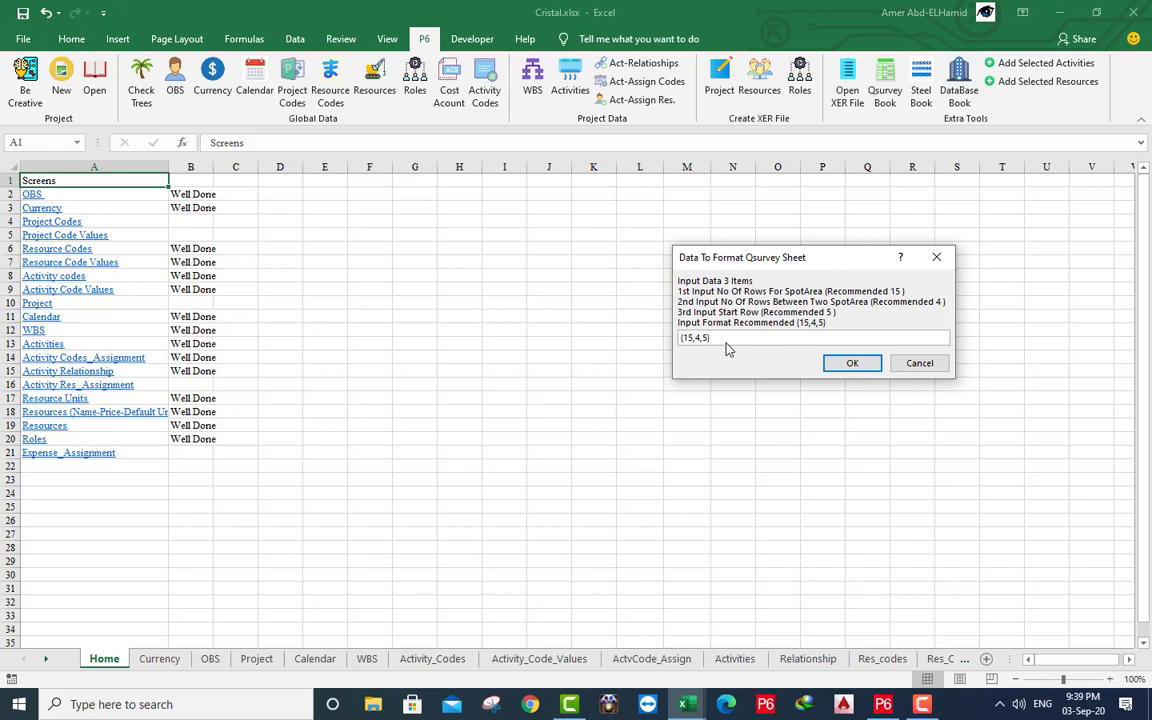
left_click(855, 365)
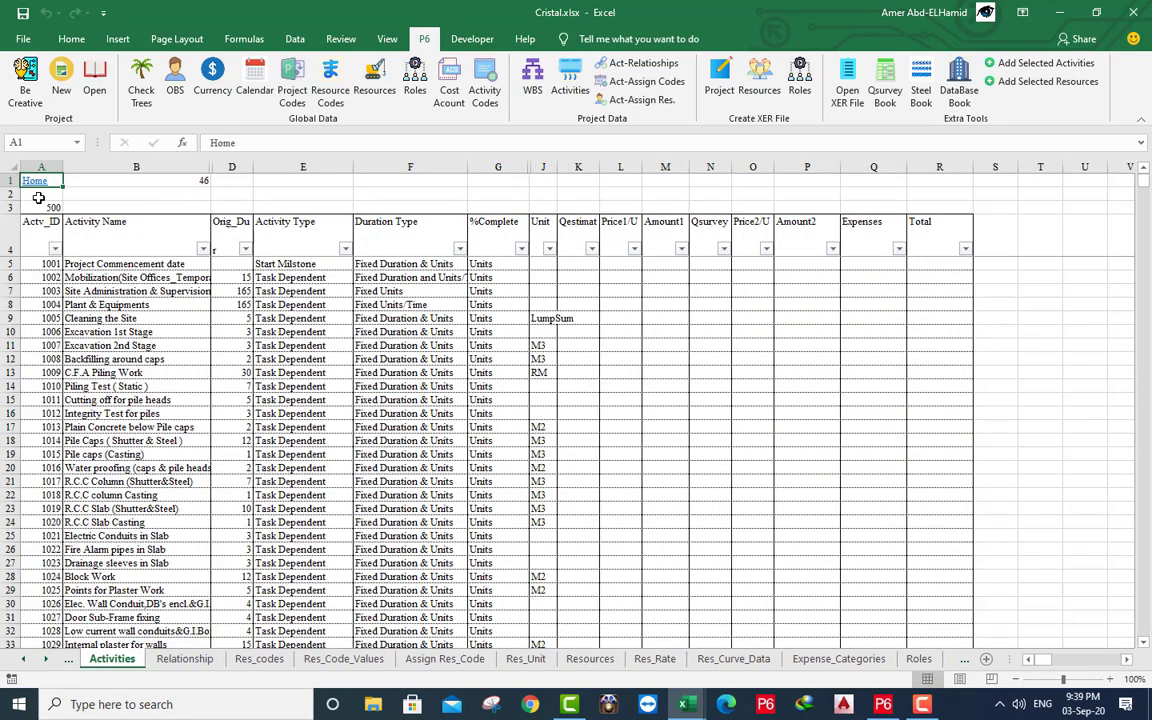
Open the Qsurvey block of activity 1009 C.F.A Piling Work and set its first row's status to Add.
left_click(117, 374)
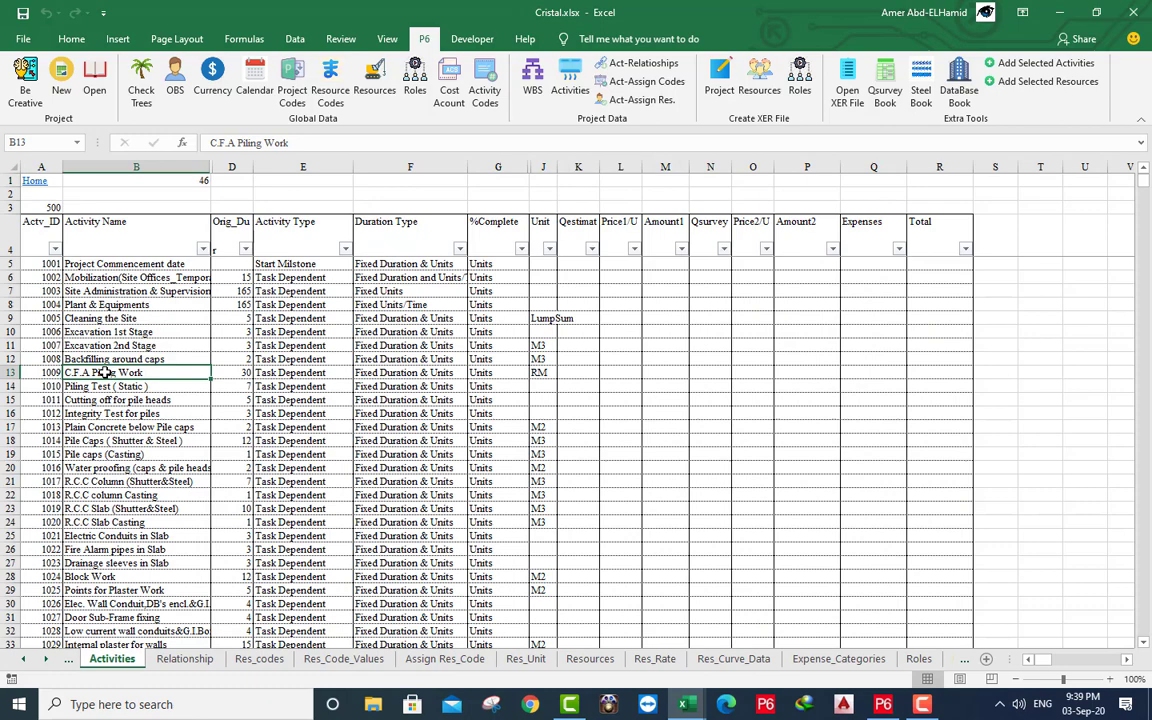
left_click(8, 372)
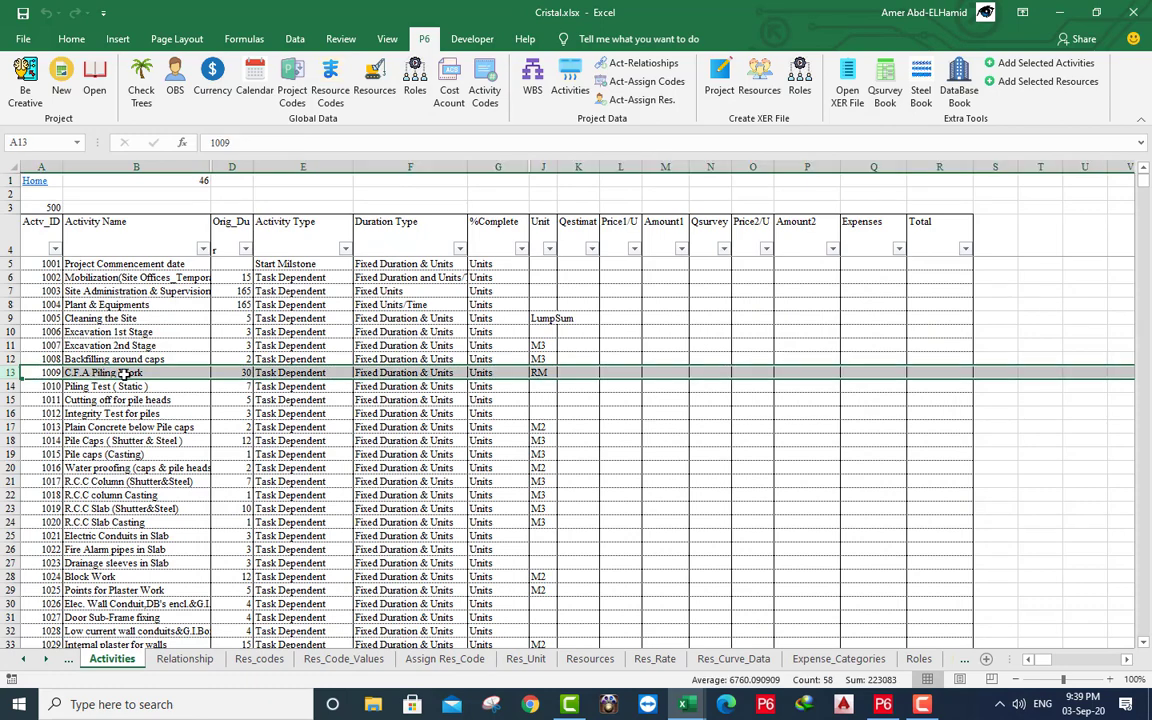
left_click(712, 383)
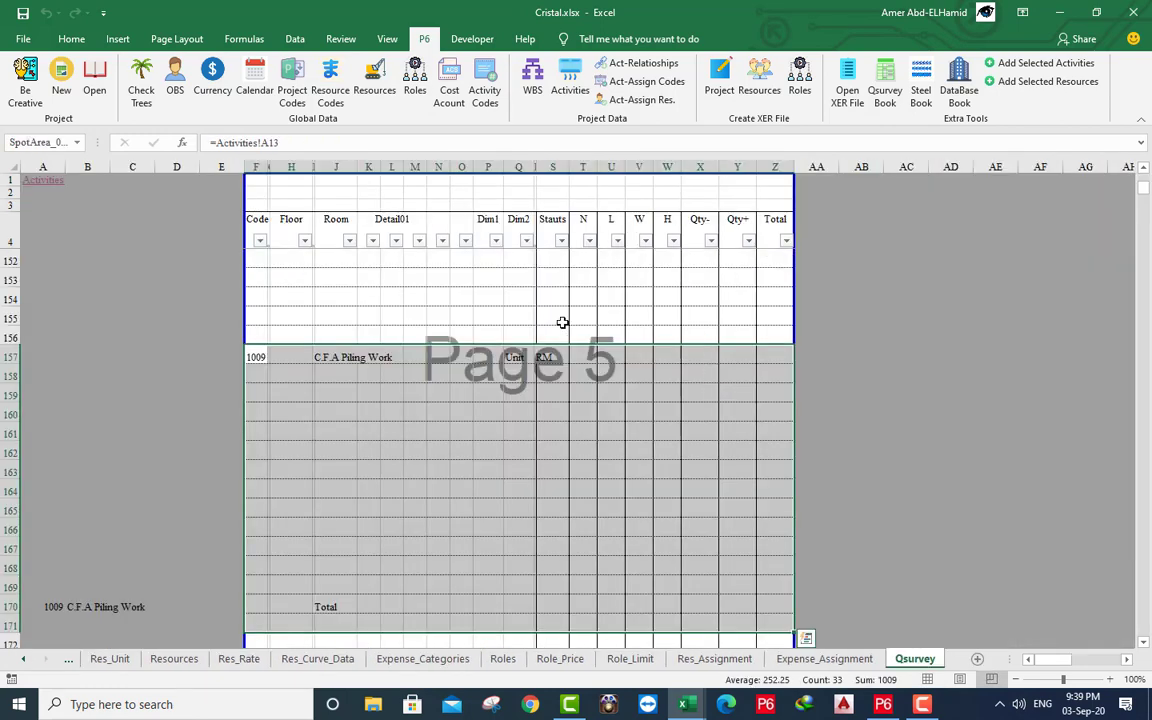
left_click(552, 374)
left_click(577, 378)
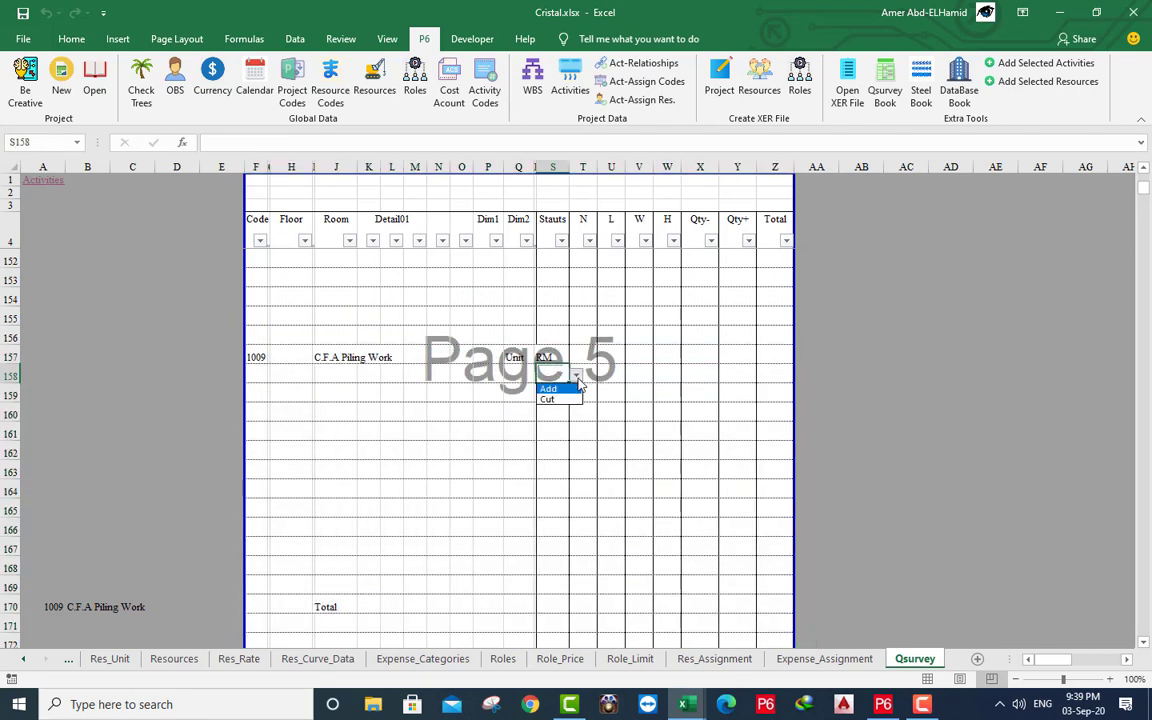
left_click(548, 388)
Enter 300 for N and 30 for H in the C.F.A Piling Work row, and return to the Activities sheet.
left_click(591, 370)
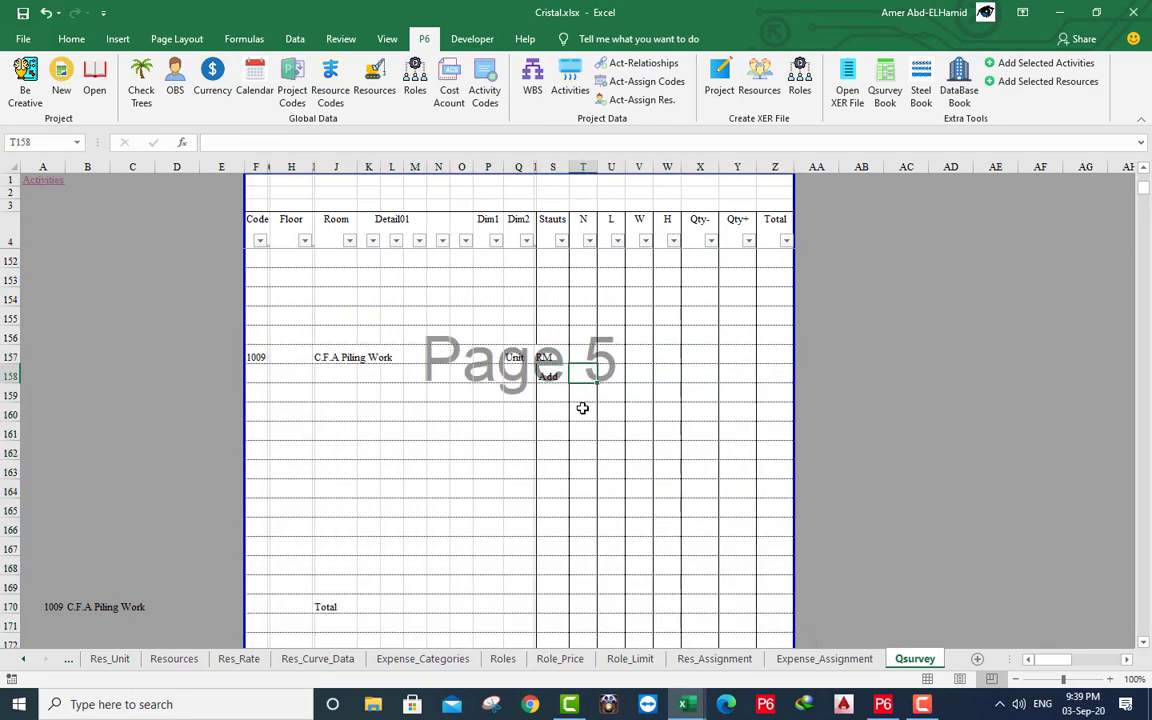
type("300")
key("Tab")
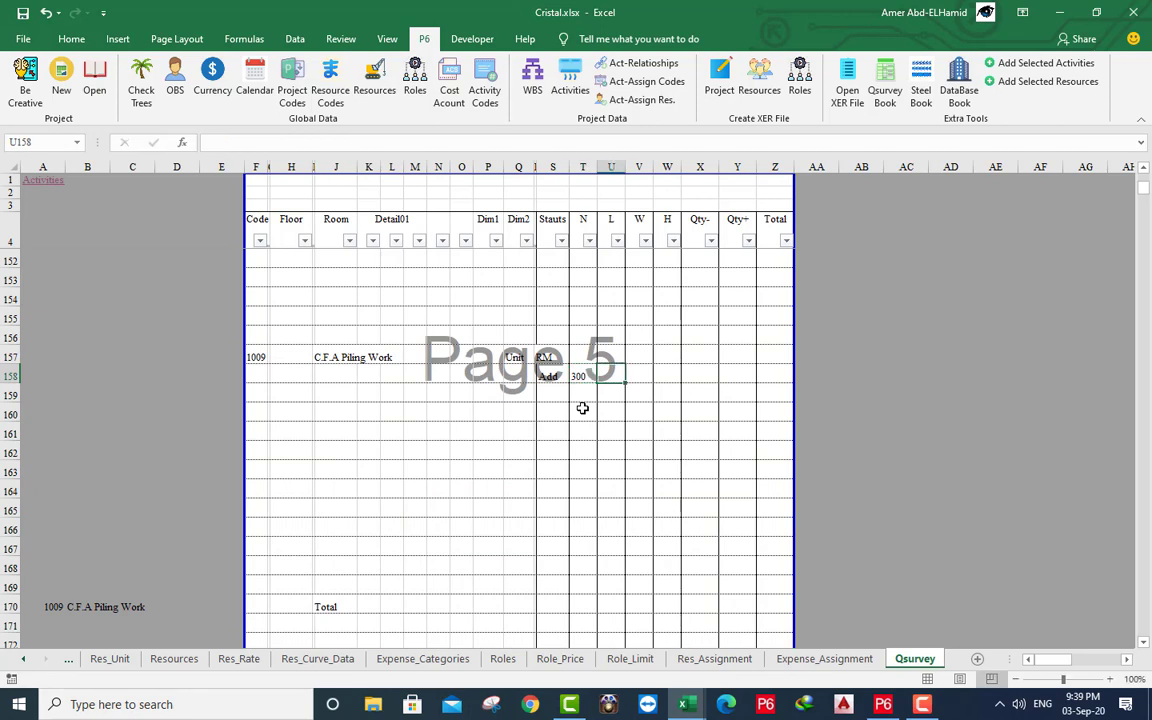
key("Tab")
key("Tab")
type("3")
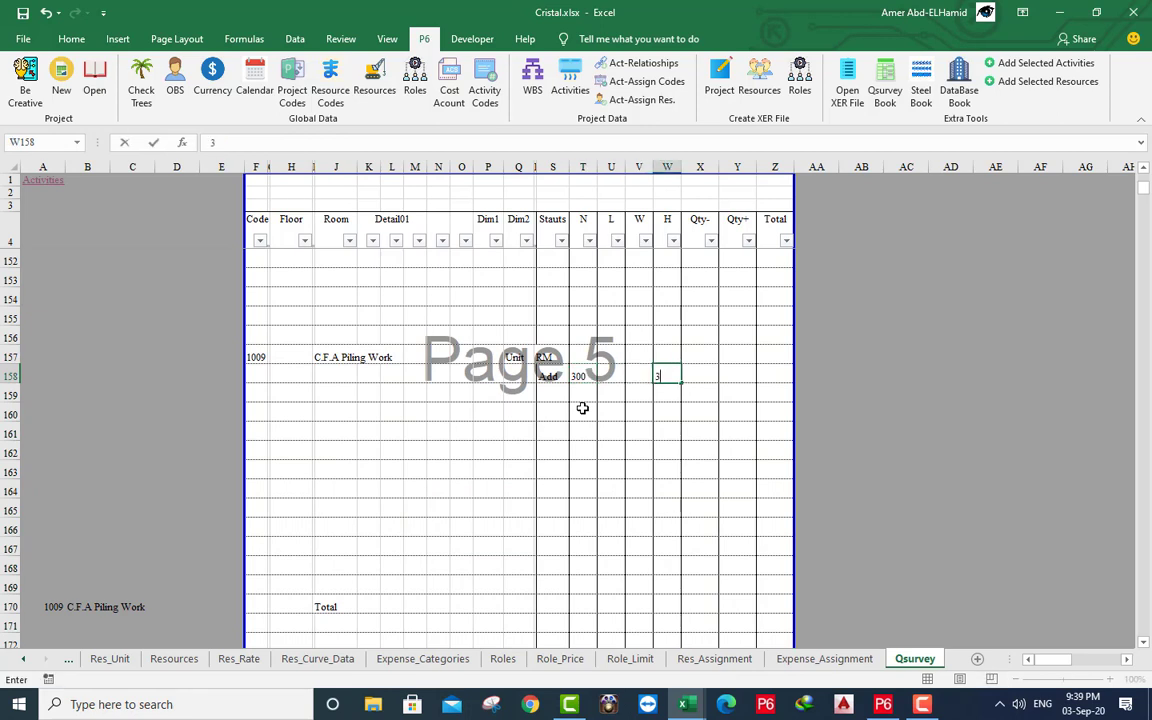
type("0")
key("Return")
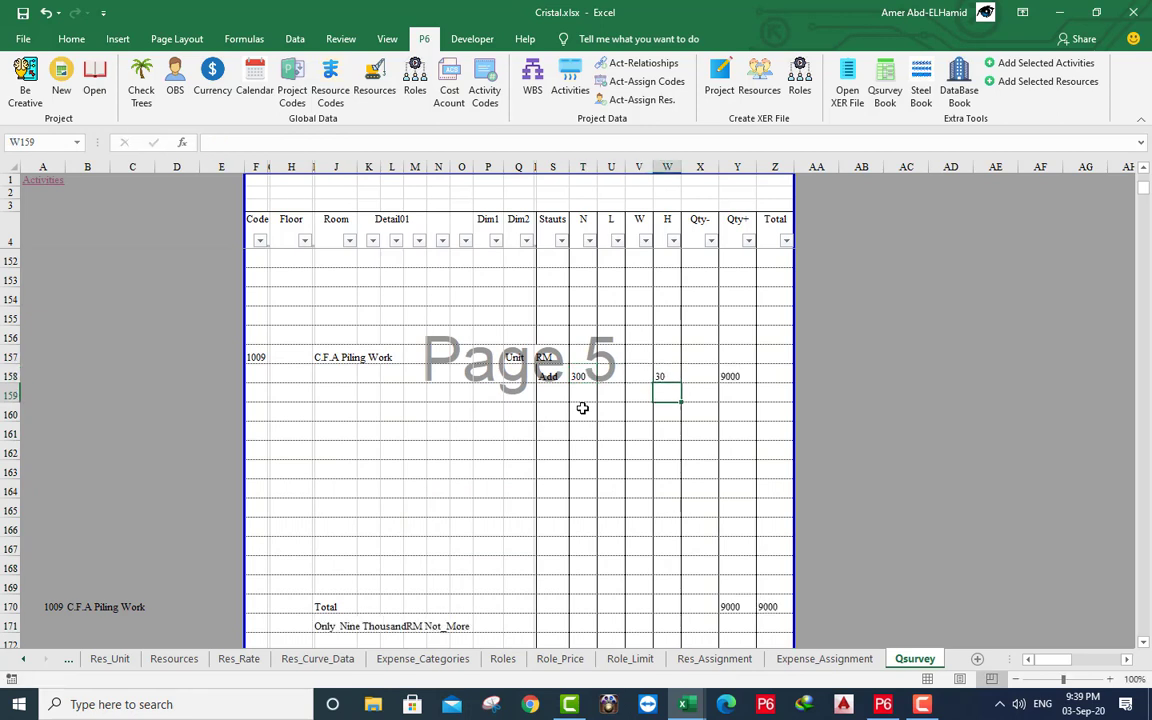
left_click(50, 184)
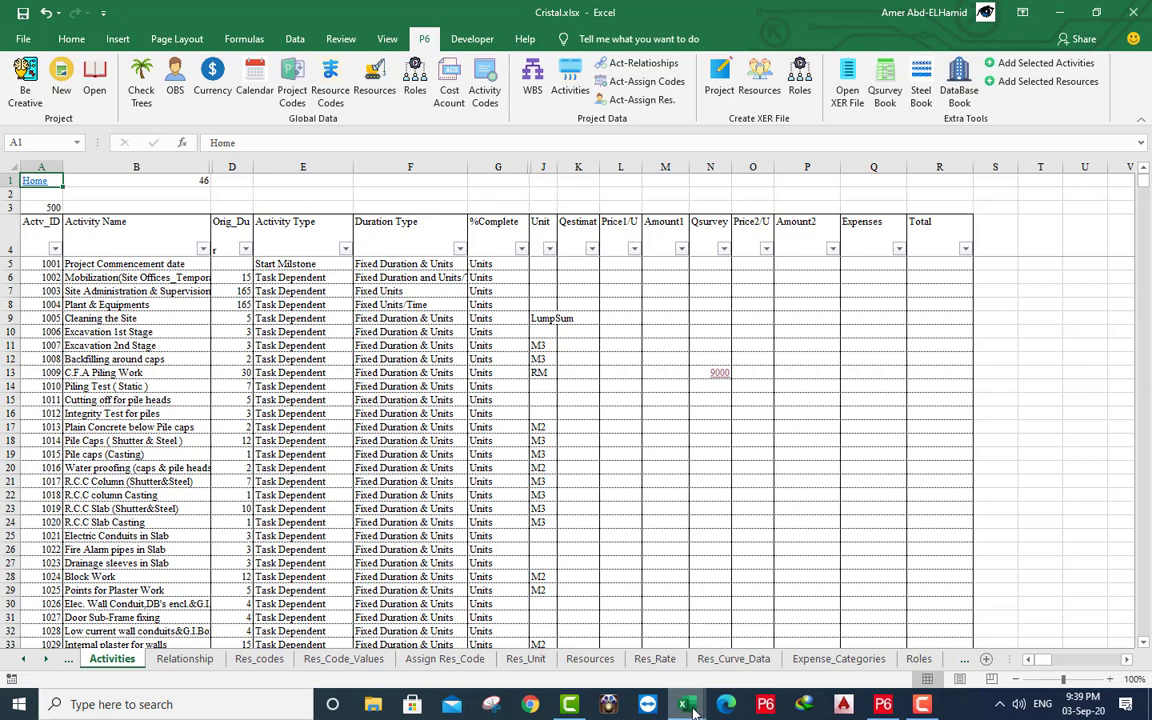
Copy the Q_AsBuilt quantities of all selected activities from the Activities sheet of High Rise DataBase.xlsb.
mouse_move(694, 712)
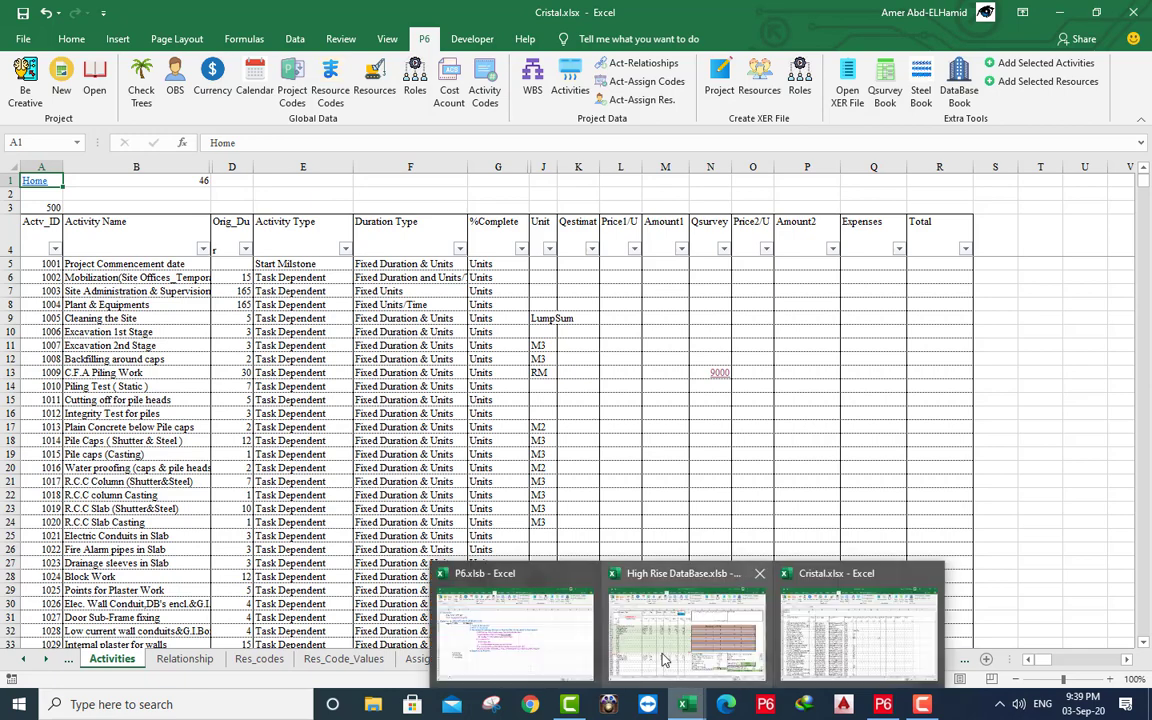
left_click(651, 623)
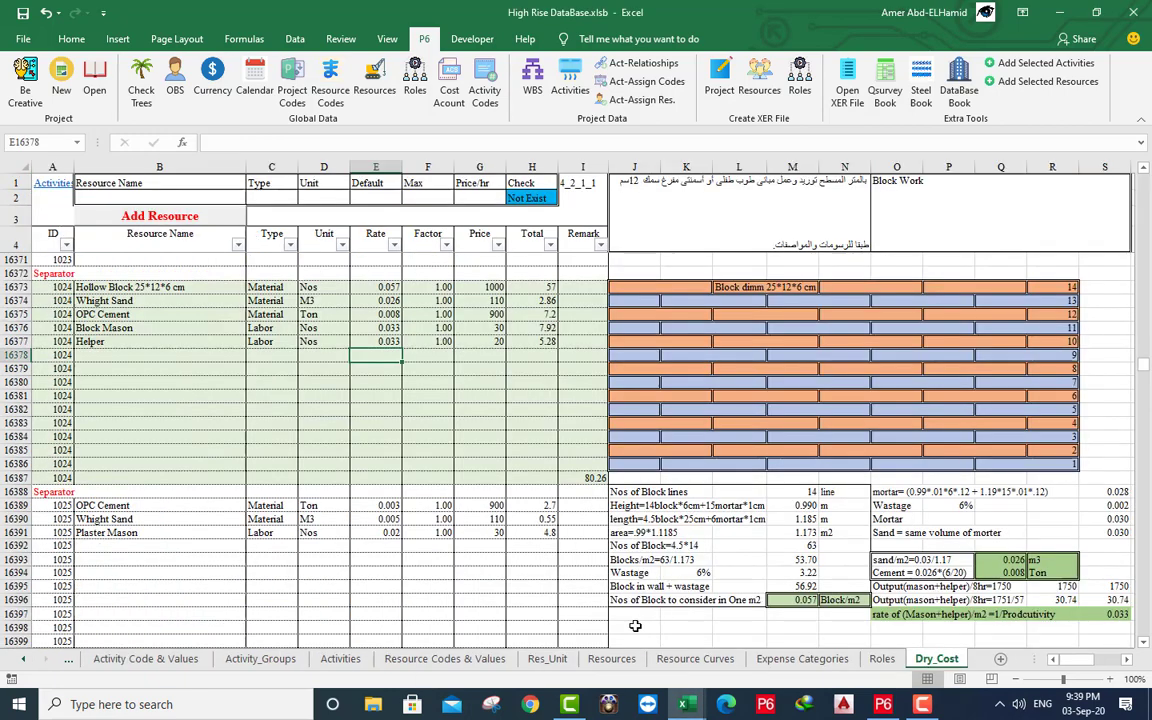
left_click(42, 186)
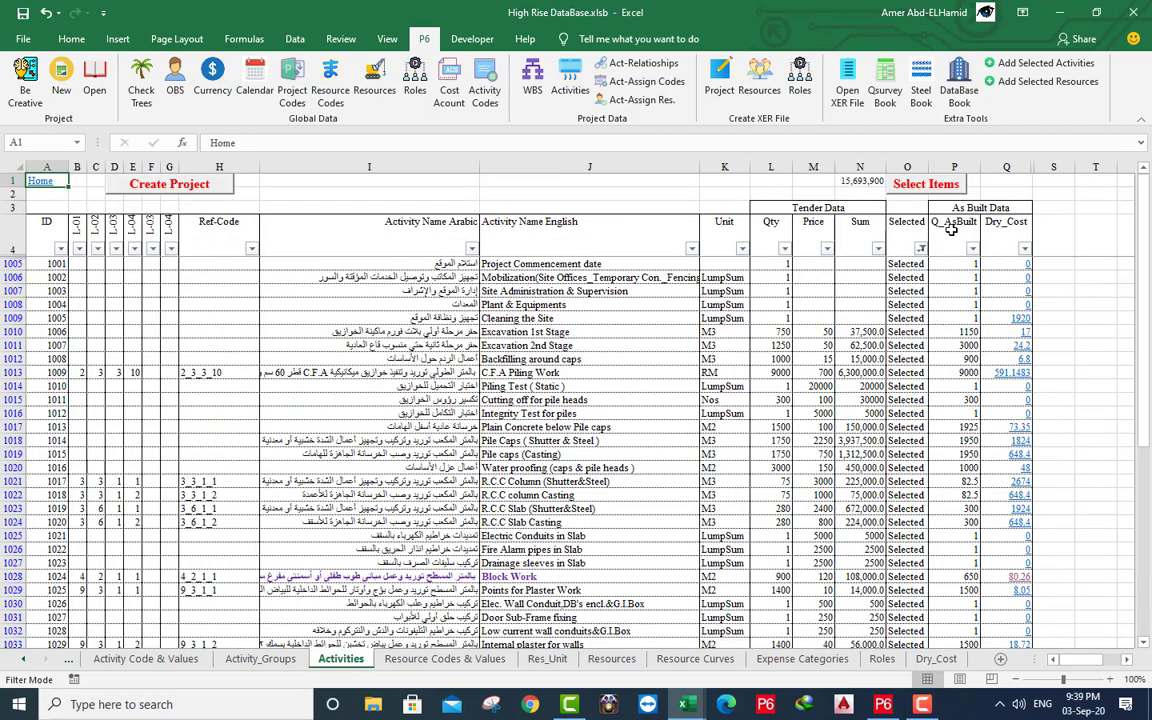
left_click(955, 263)
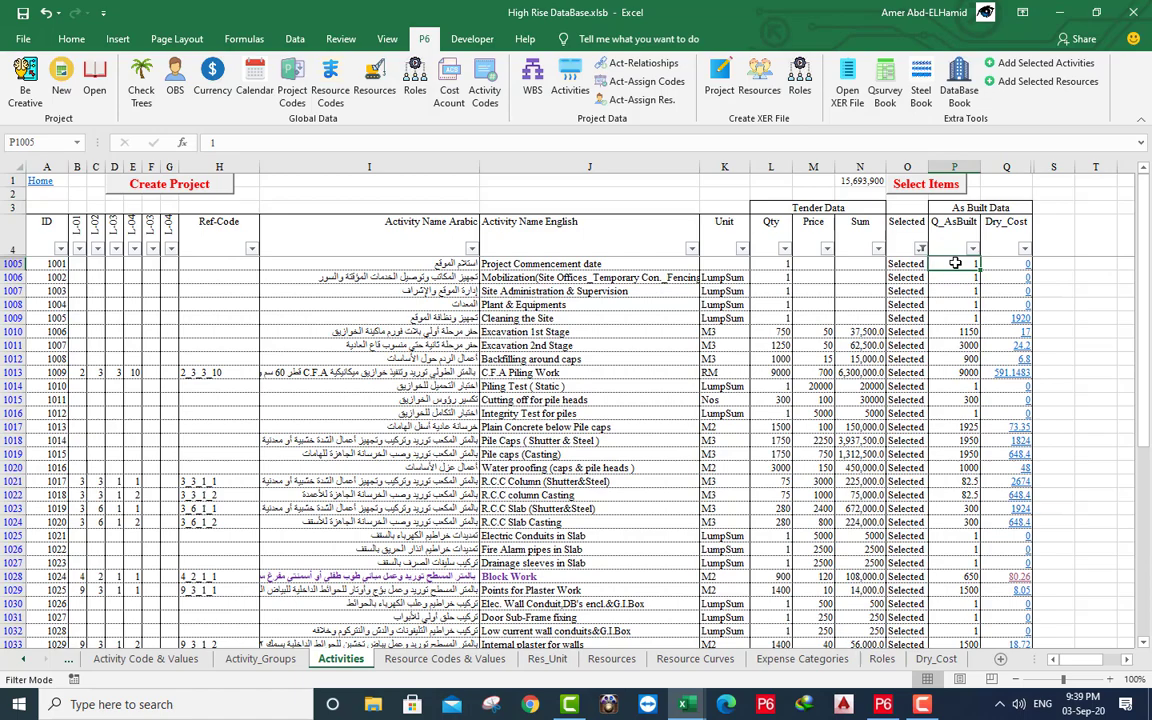
left_click_drag(955, 263, 957, 627)
right_click(966, 456)
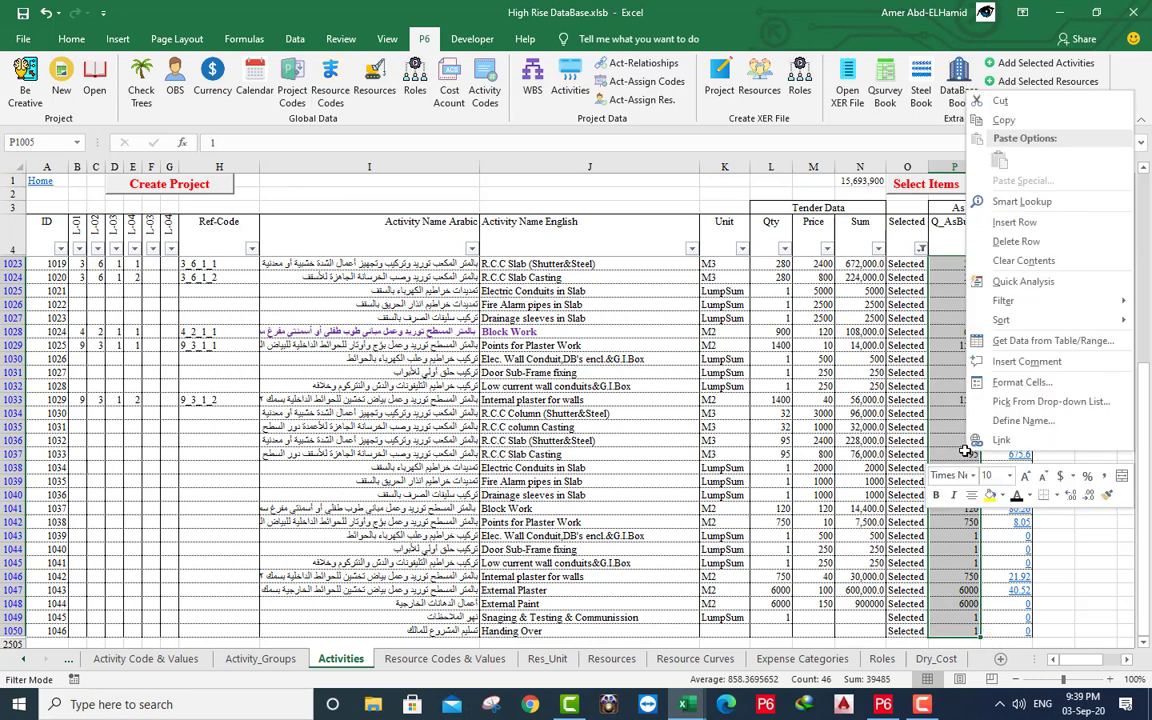
left_click(1004, 121)
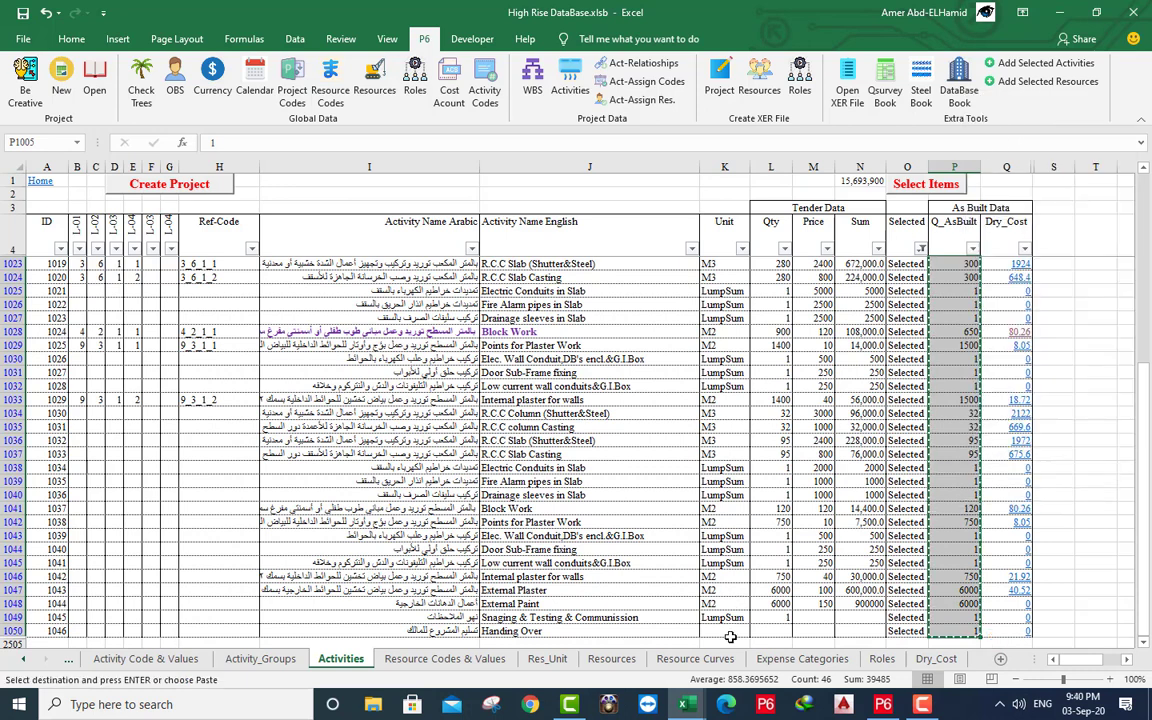
Paste the copied quantities as values only into the Qsurvey column of the Cristal.xlsx Activities sheet, starting at activity 1001.
mouse_move(690, 712)
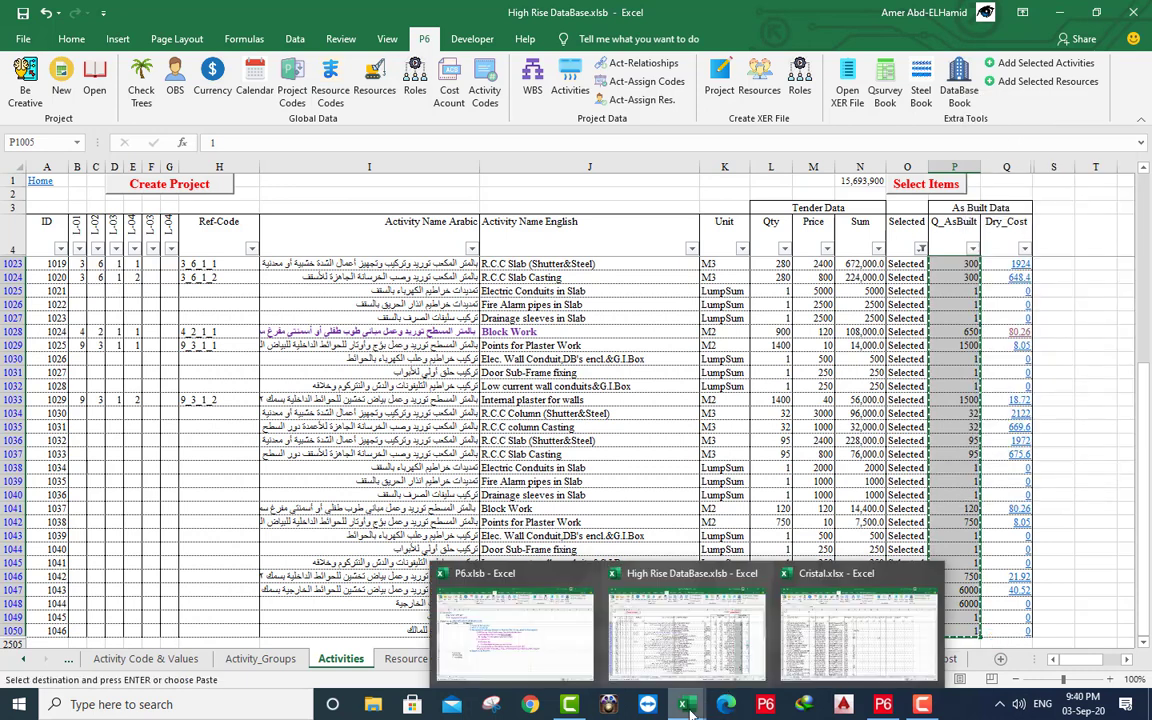
left_click(834, 652)
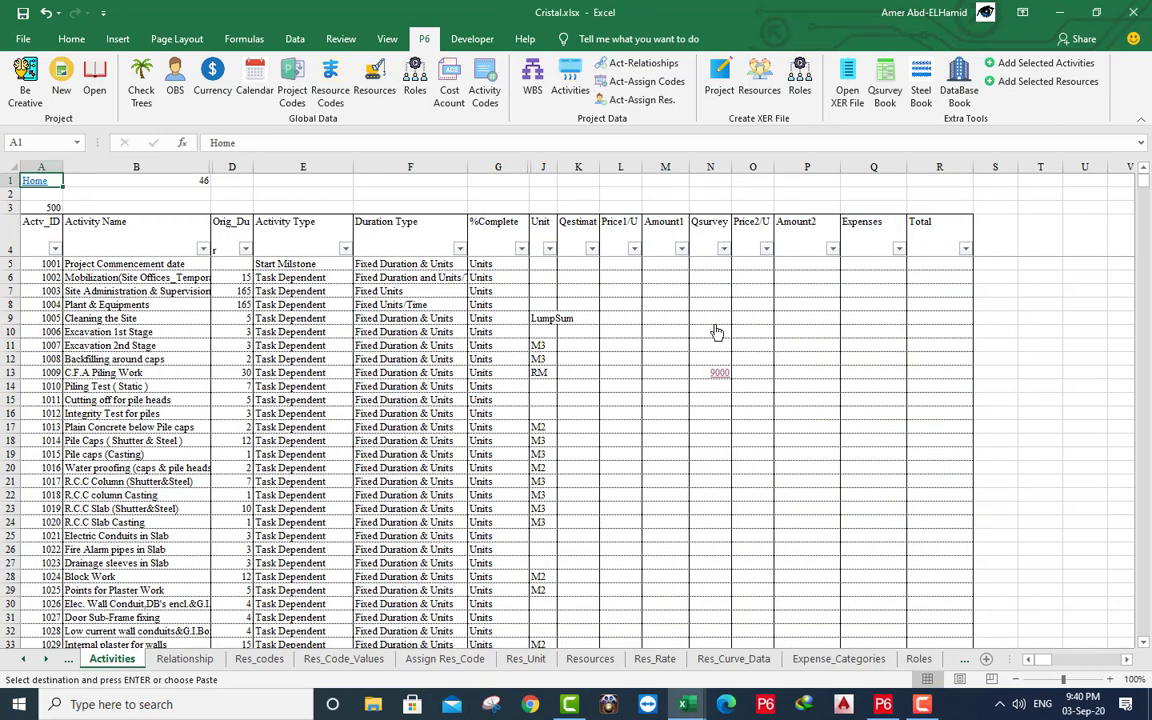
right_click(720, 265)
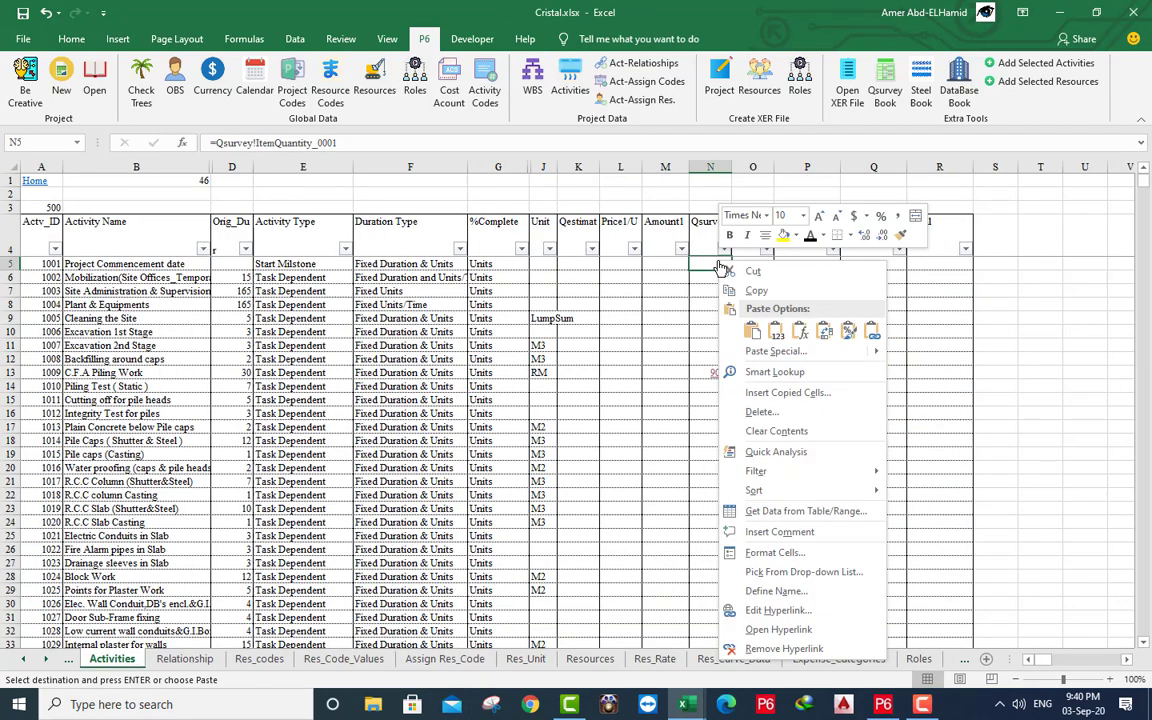
left_click(756, 352)
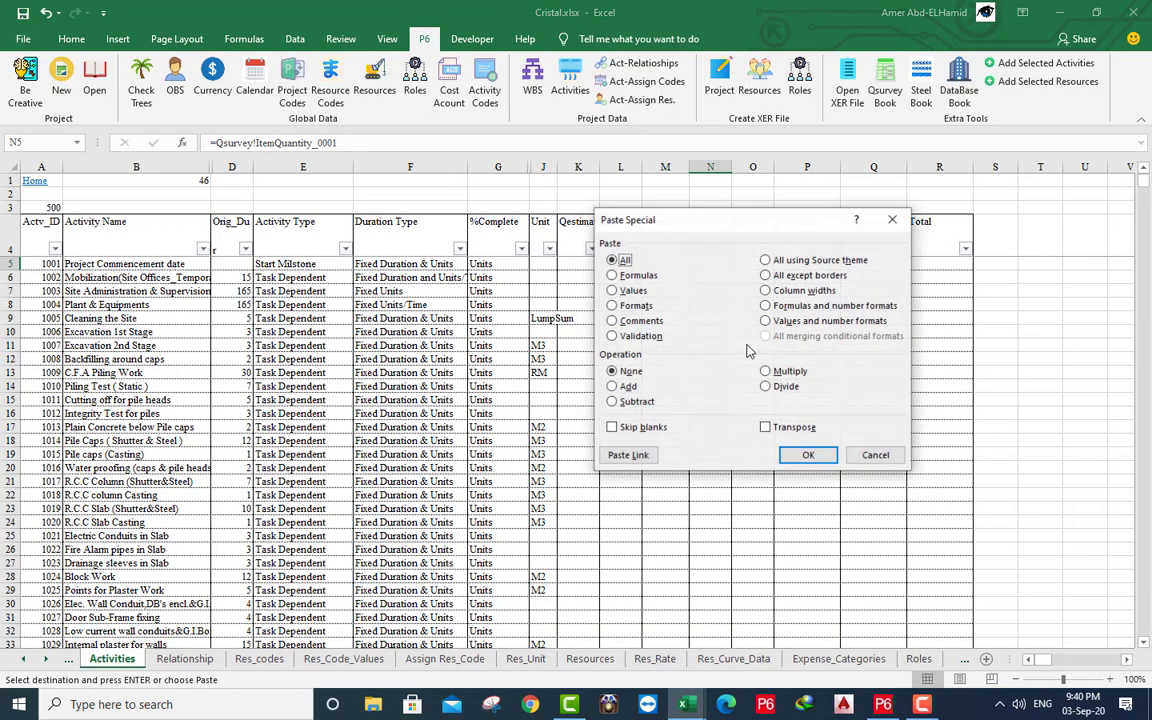
left_click(612, 290)
left_click(793, 457)
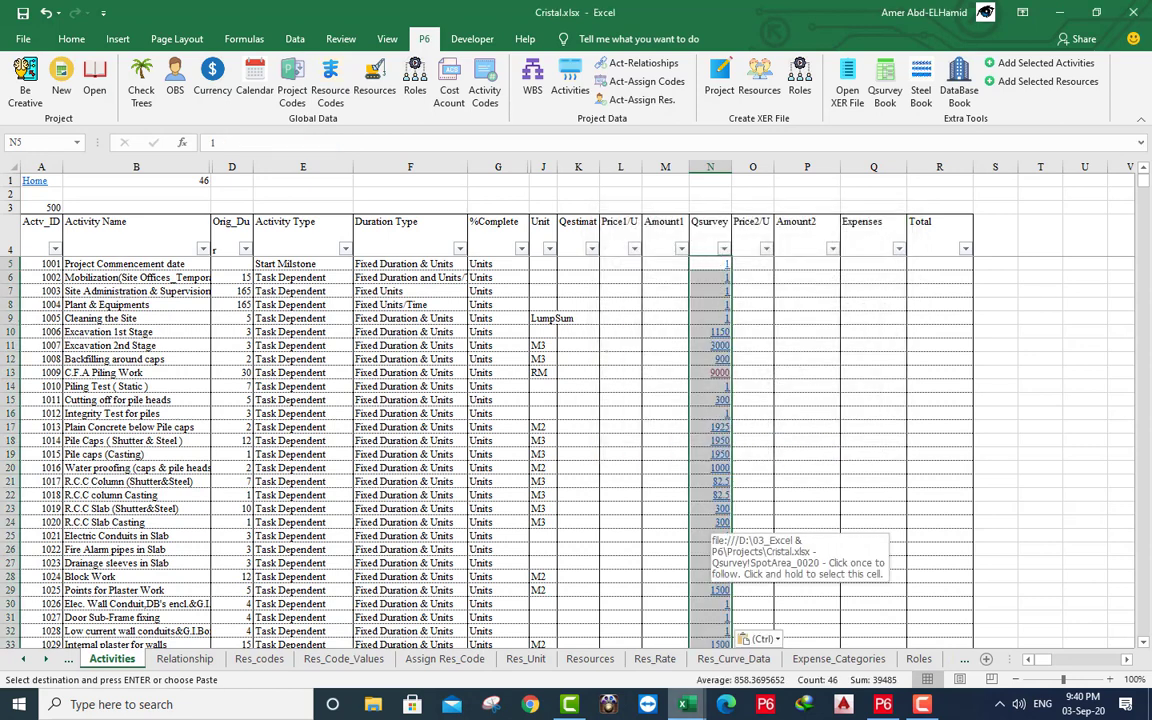
Close the High Rise DataBase.xlsb workbook and save its changes.
mouse_move(680, 712)
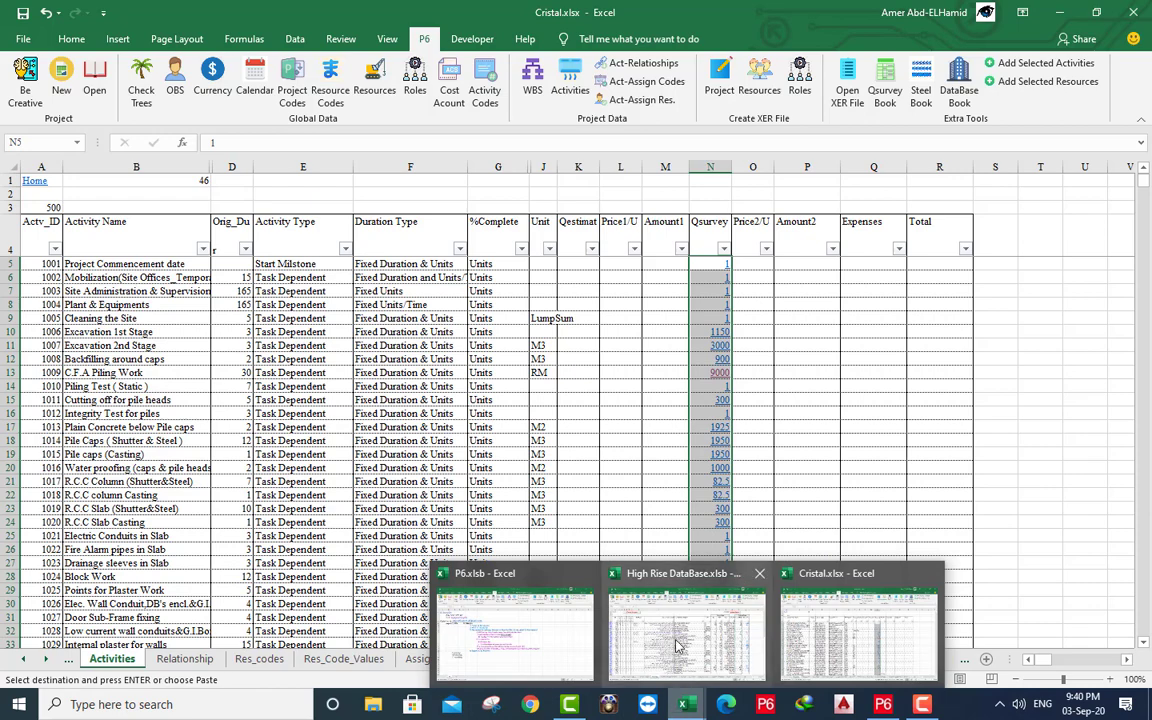
left_click(610, 580)
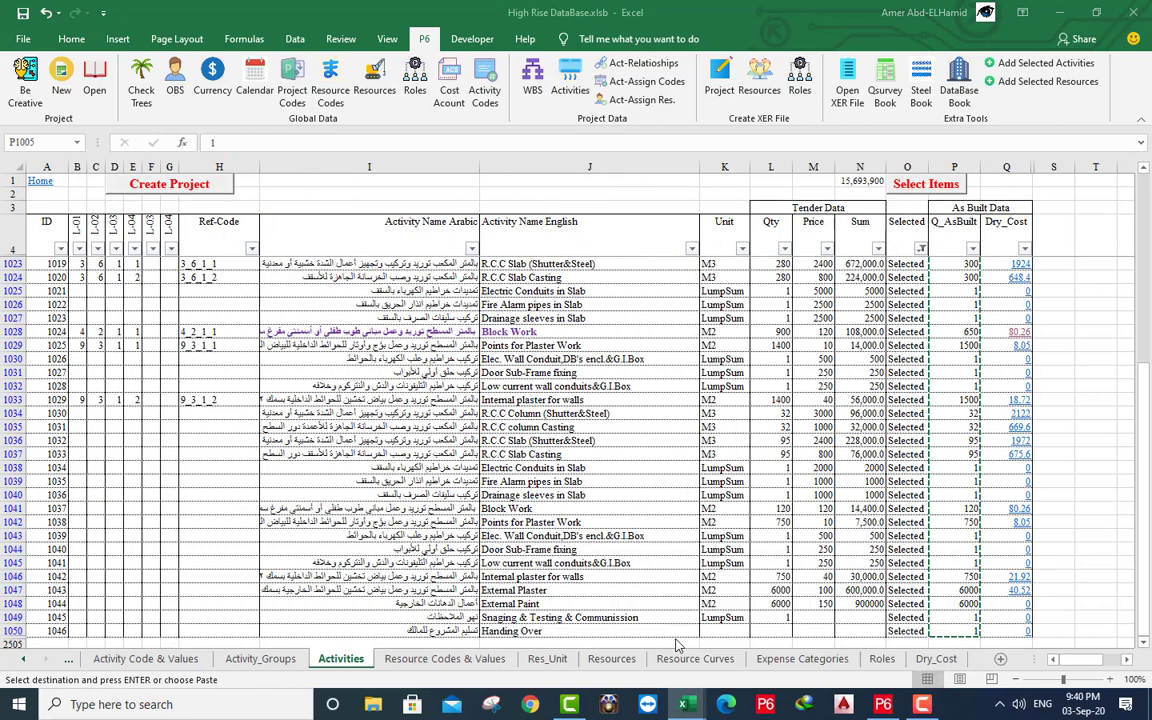
left_click(1133, 12)
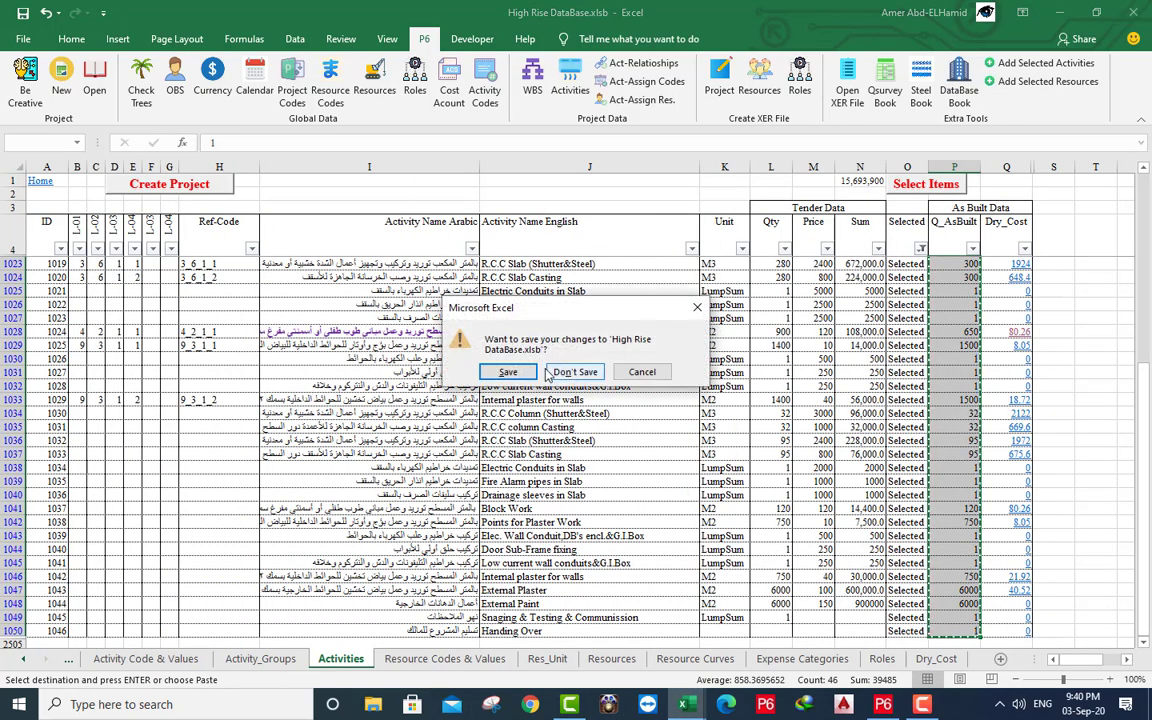
left_click(507, 372)
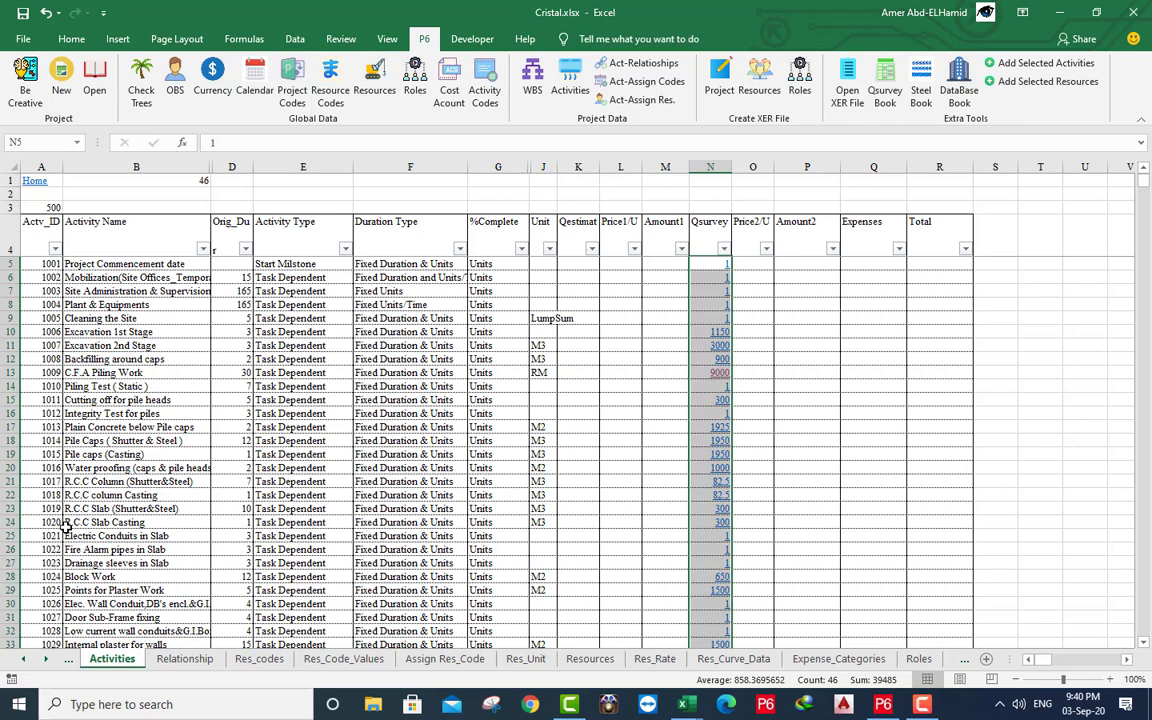
Add the selected resources to Cristal's Res_Assignment sheet without saving changes to High Rise DataBase.xlsb.
right_click(26, 662)
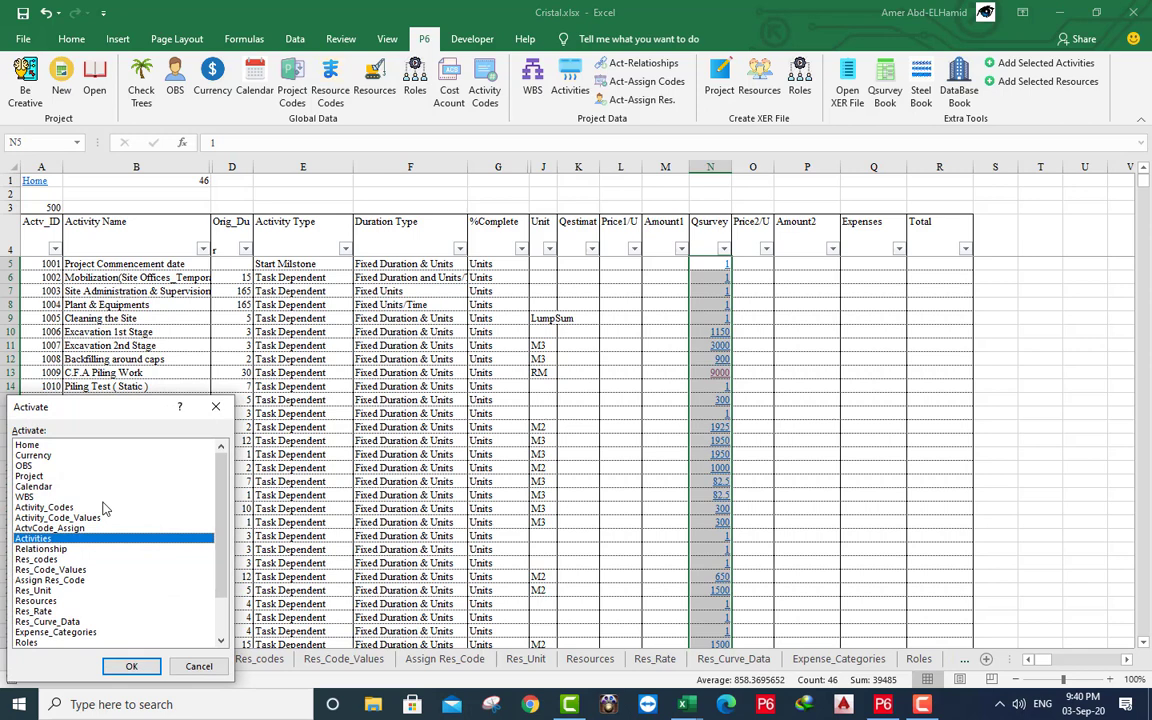
scroll(206, 450, "down", 2)
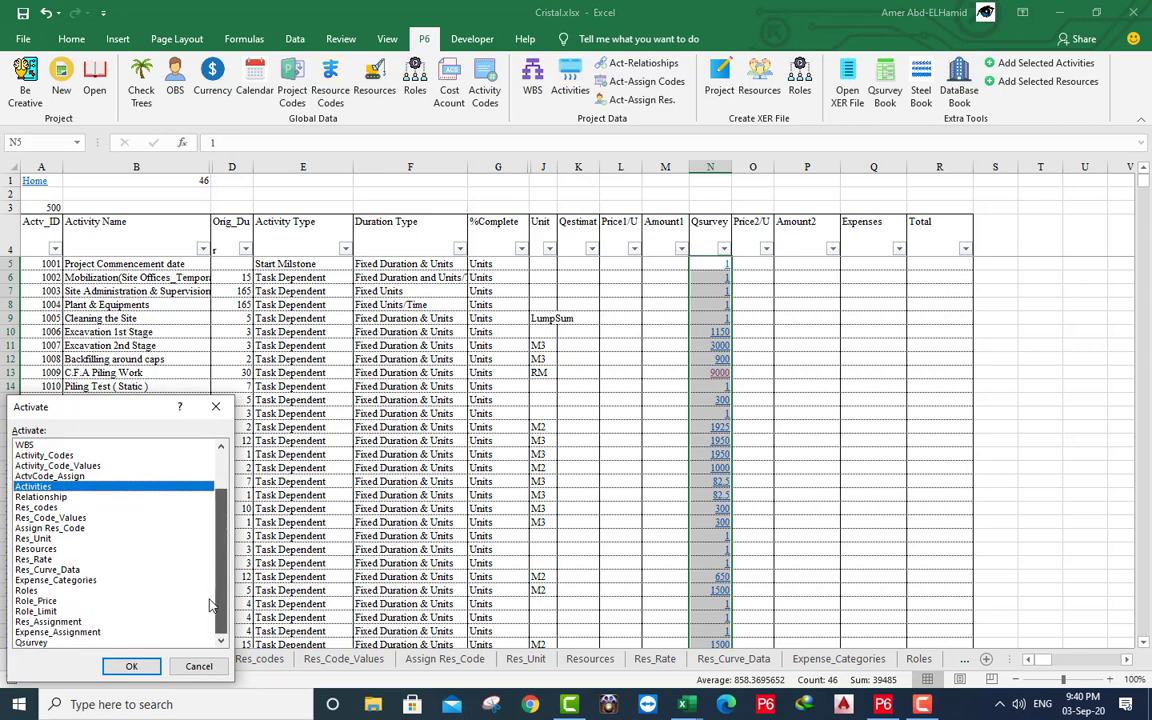
left_click(84, 621)
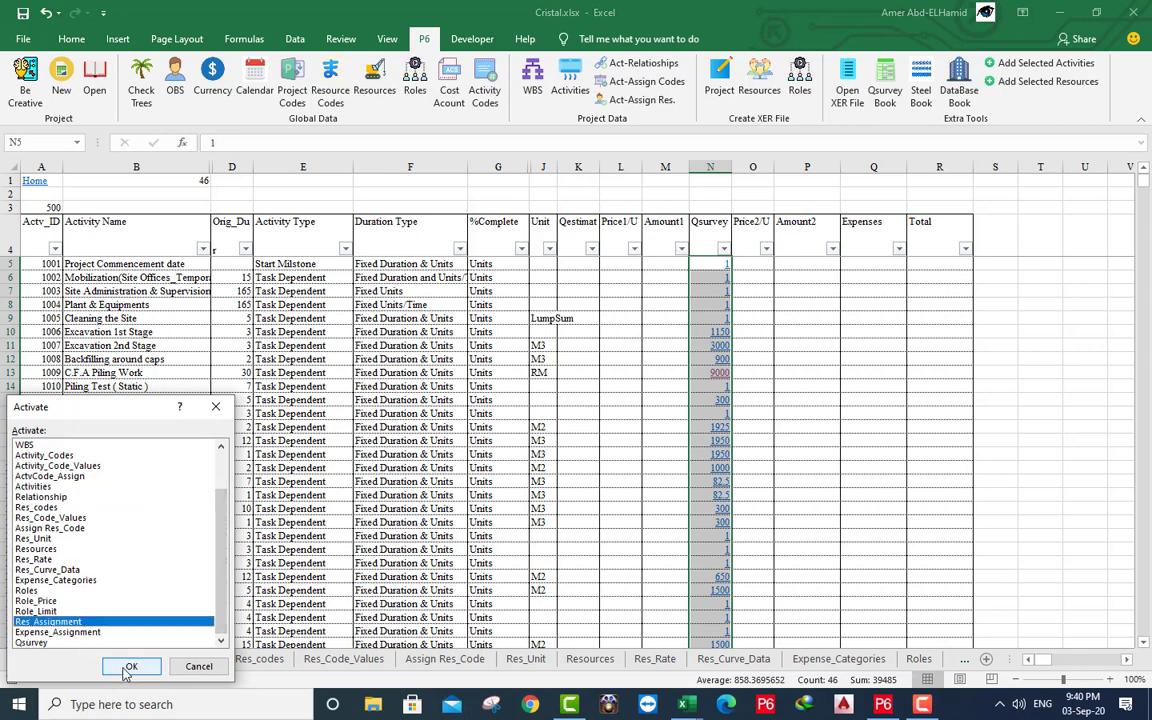
left_click(130, 666)
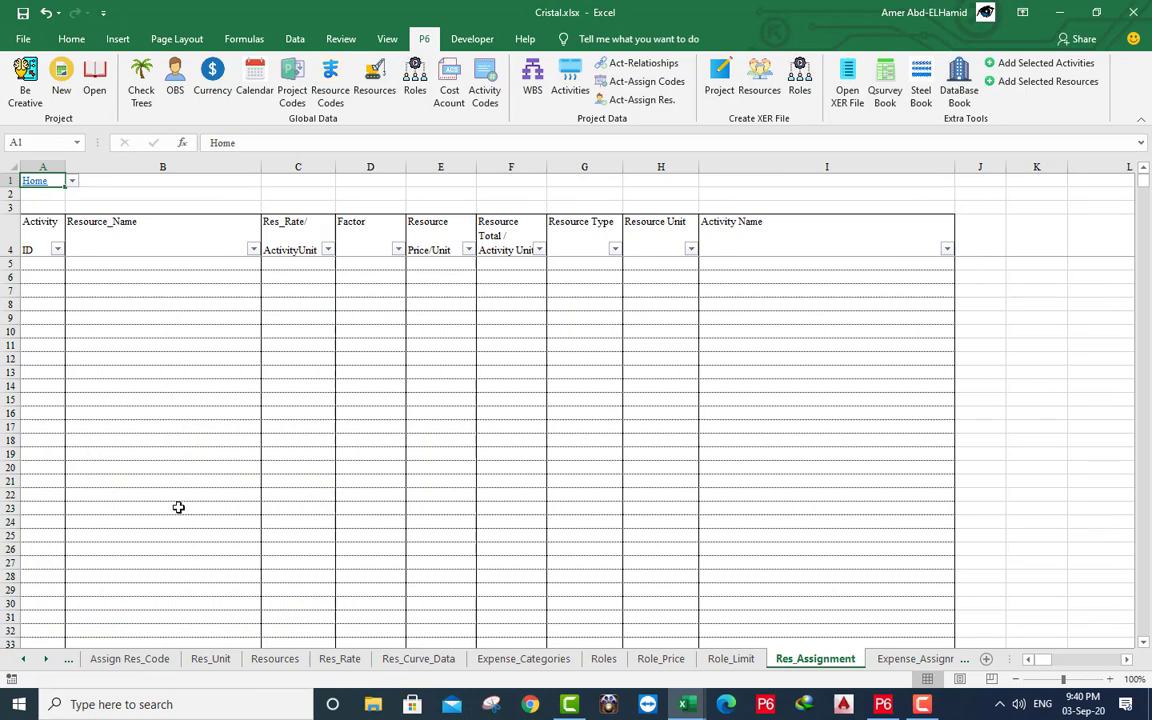
left_click(1045, 82)
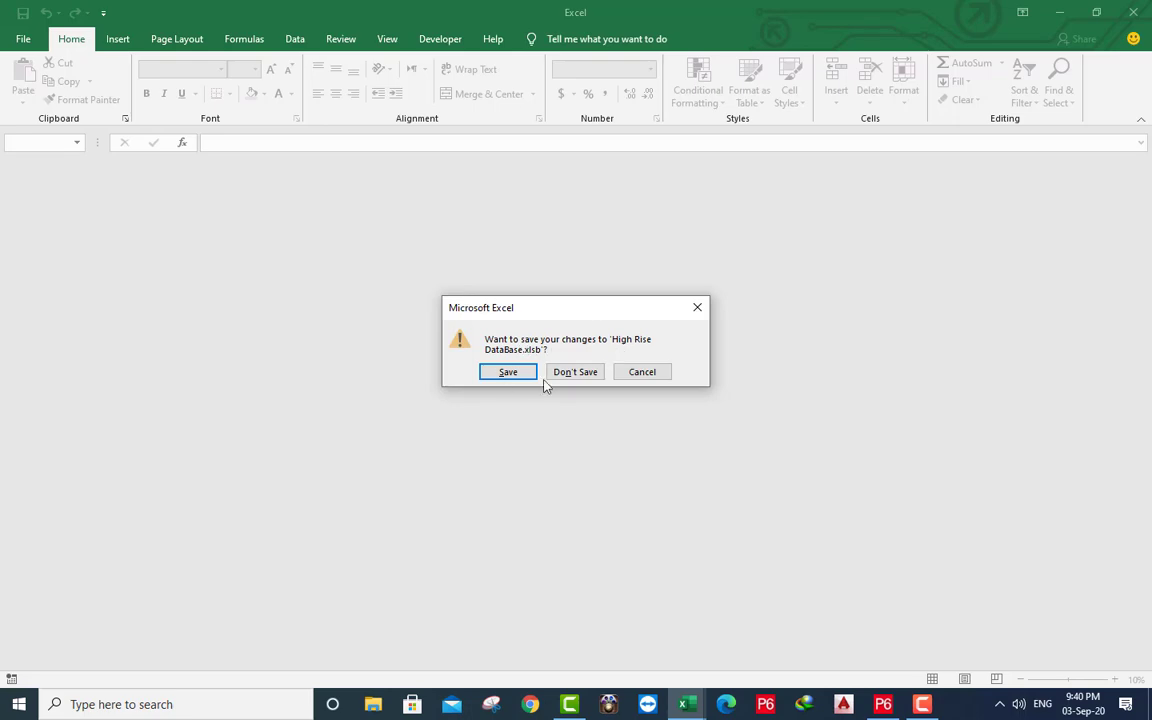
left_click(587, 373)
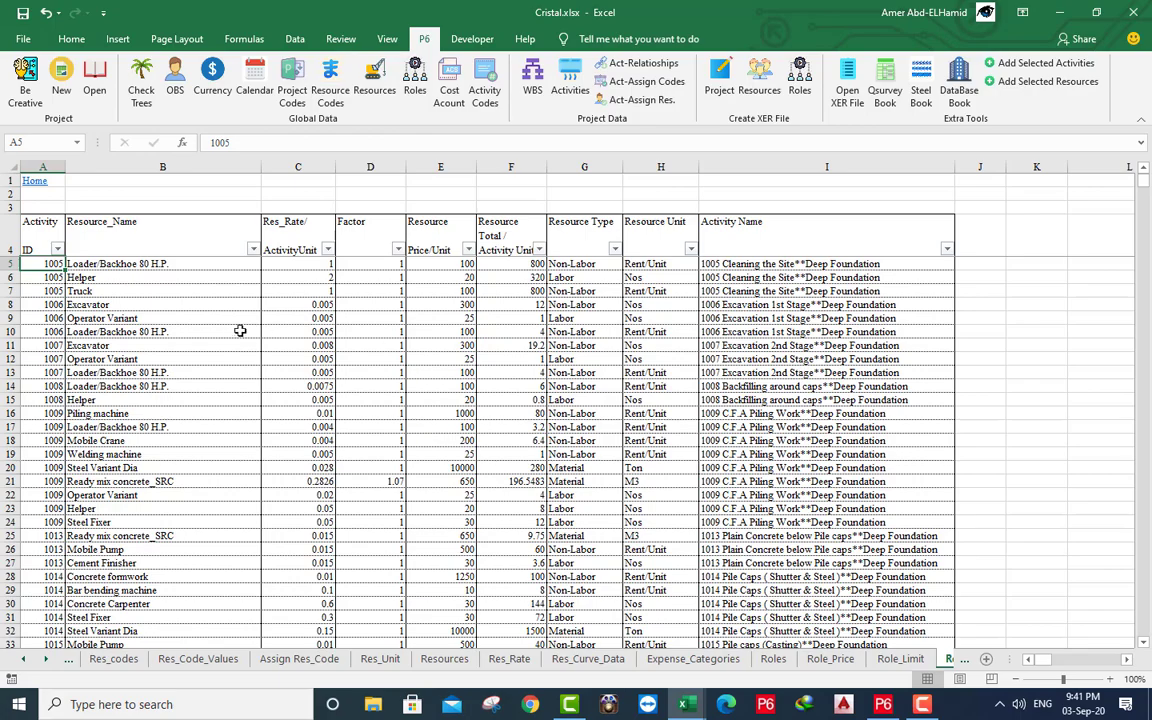
Review the resources assigned to the activities and open the project's Expense_Assignment sheet.
scroll(220, 398, "down", 11)
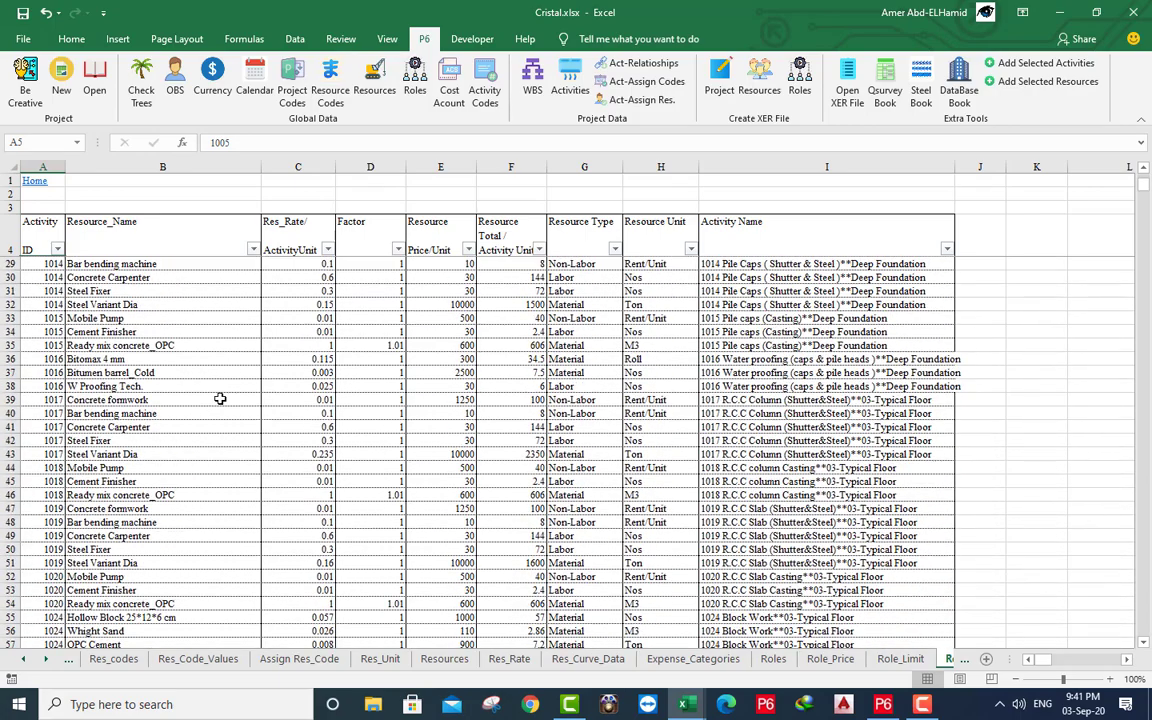
scroll(220, 398, "down", 8)
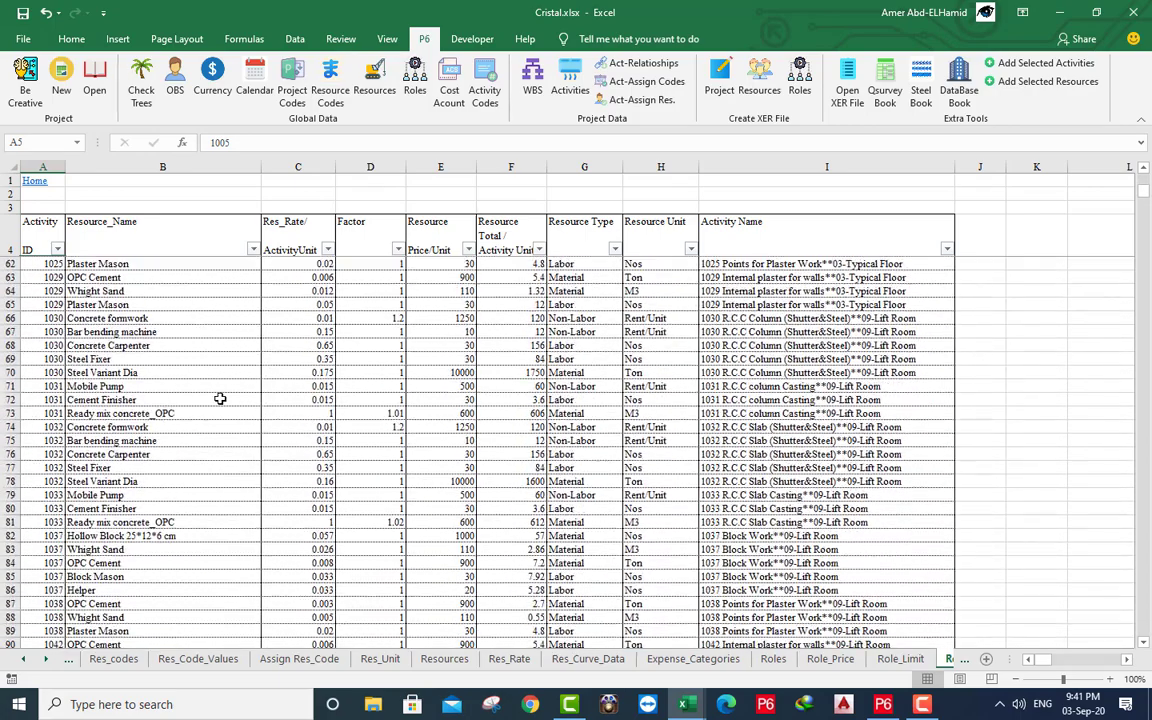
scroll(220, 398, "up", 5)
scroll(220, 398, "up", 13)
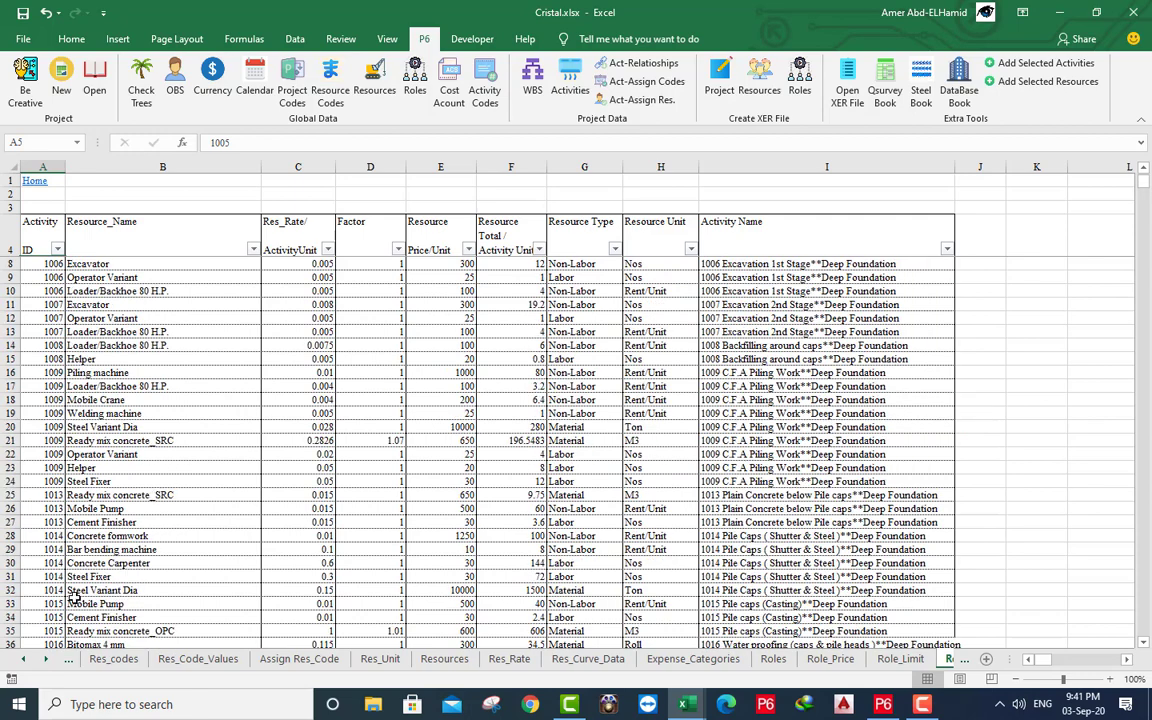
right_click(27, 662)
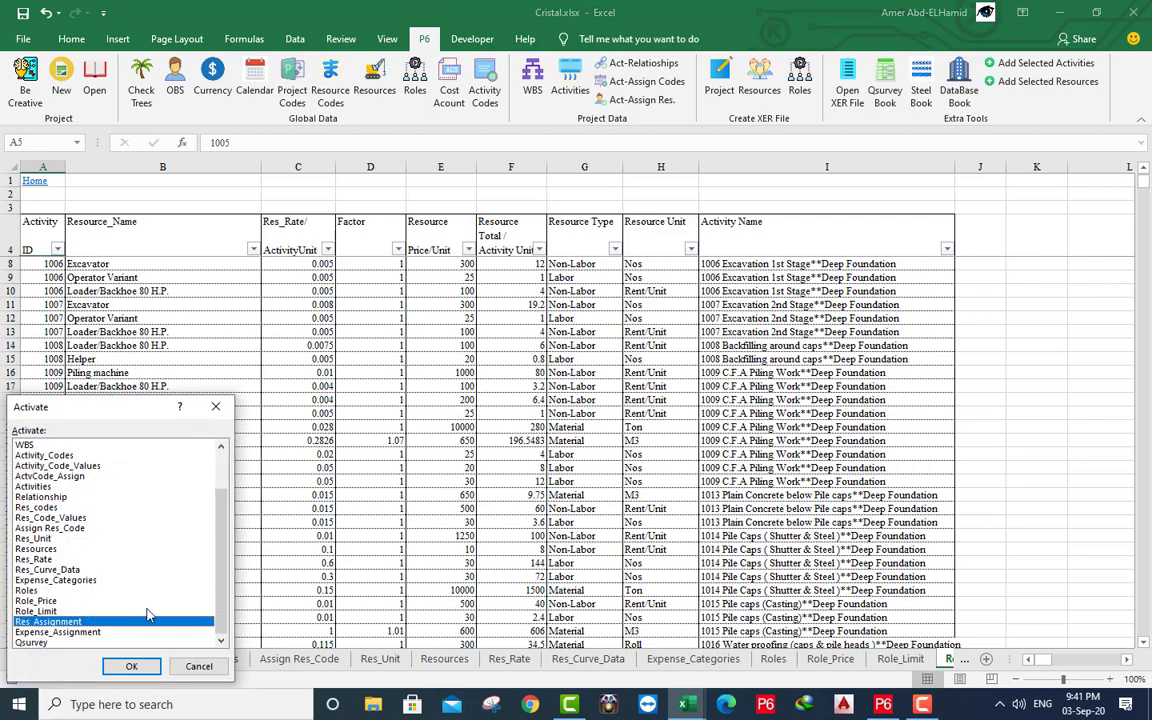
left_click(100, 632)
left_click(131, 666)
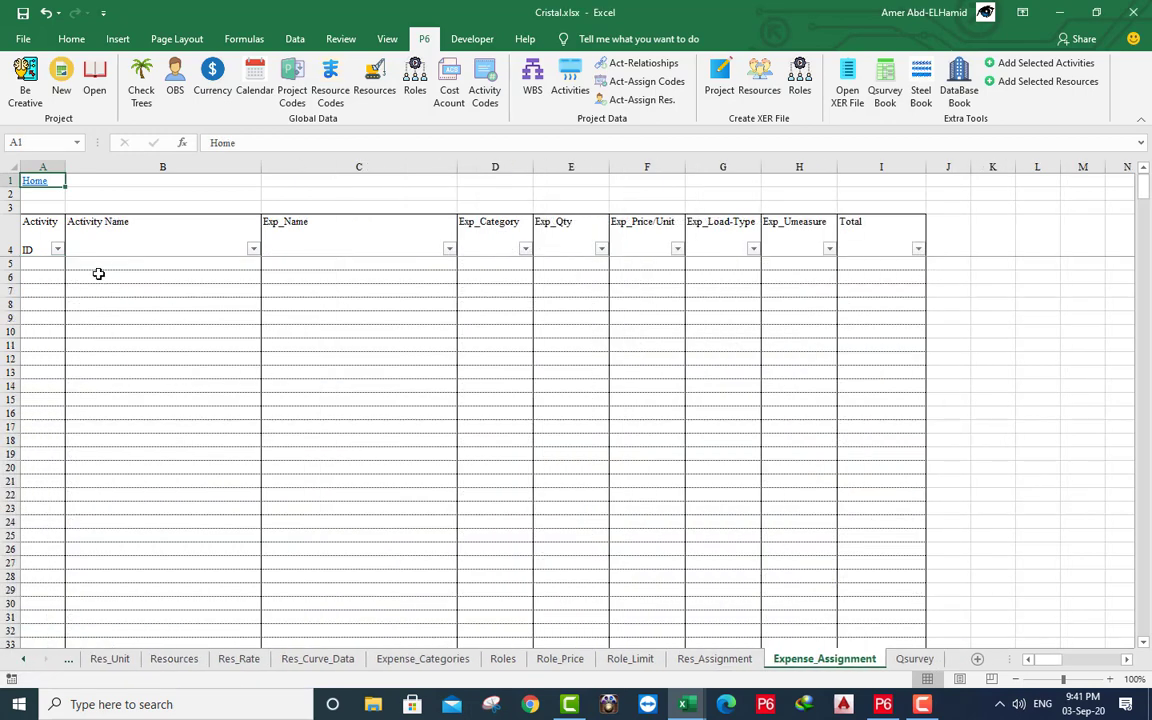
Choose activity 1002 Mobilization(Site Offices_Temporary...) as the activity name in the first row of the Expense_Assignment sheet.
left_click(103, 263)
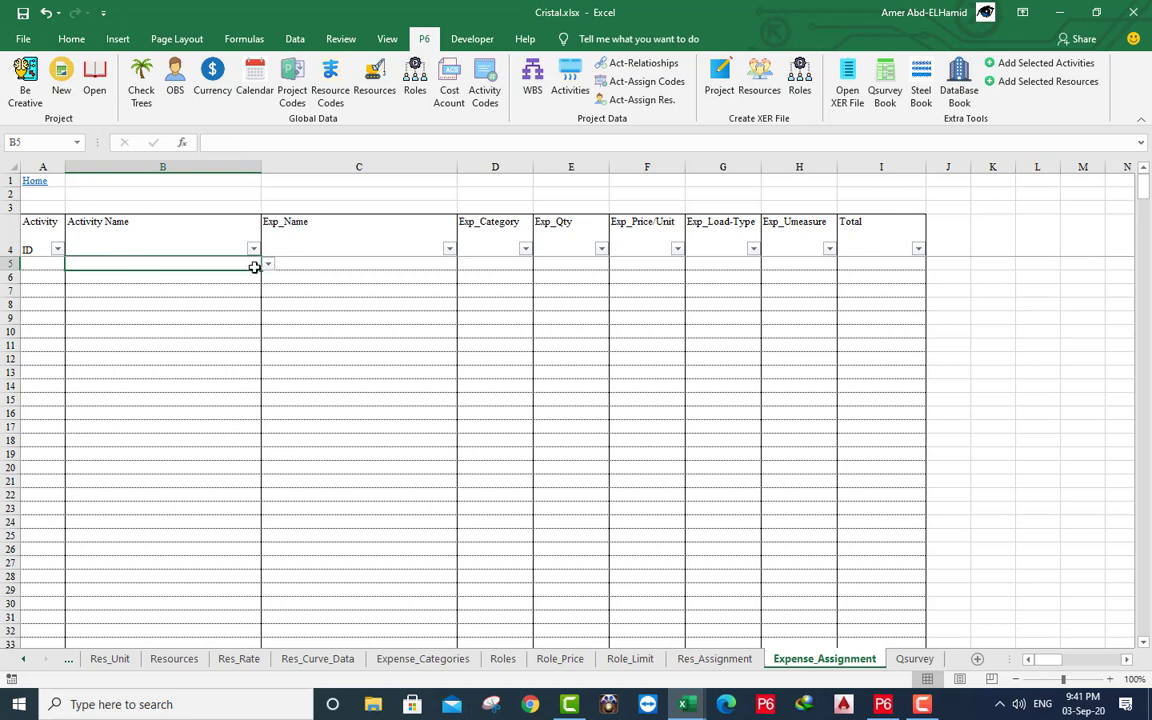
left_click(267, 267)
left_click(247, 261)
double_click(234, 263)
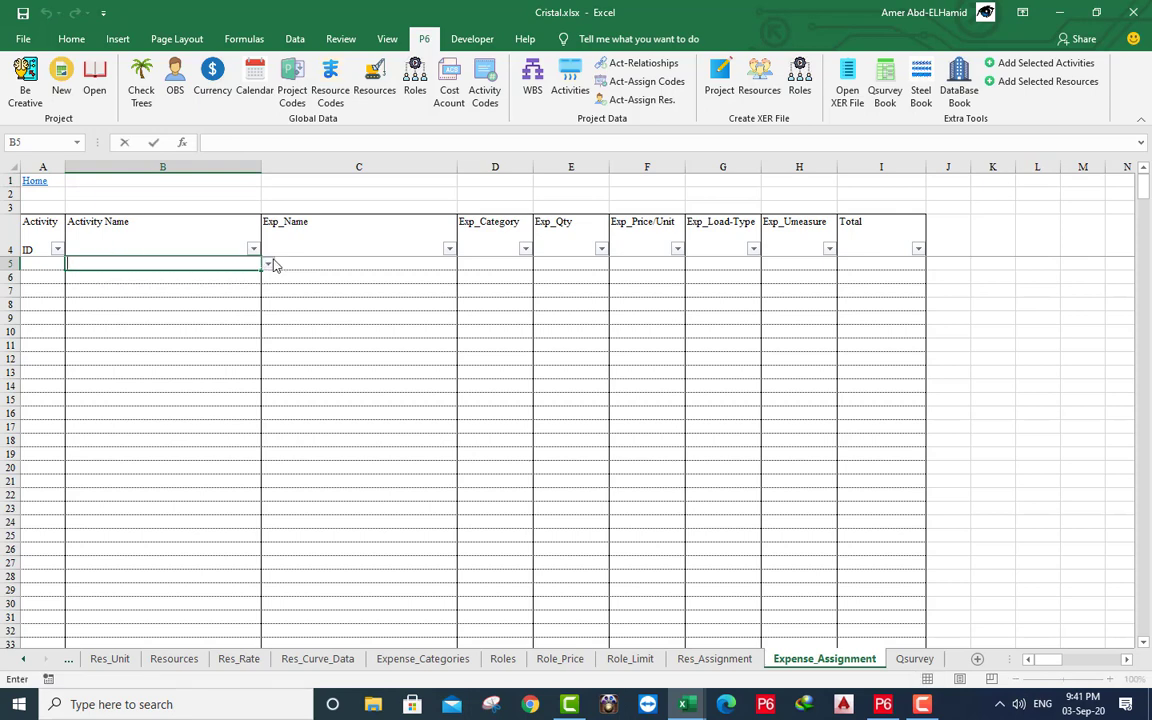
left_click(268, 263)
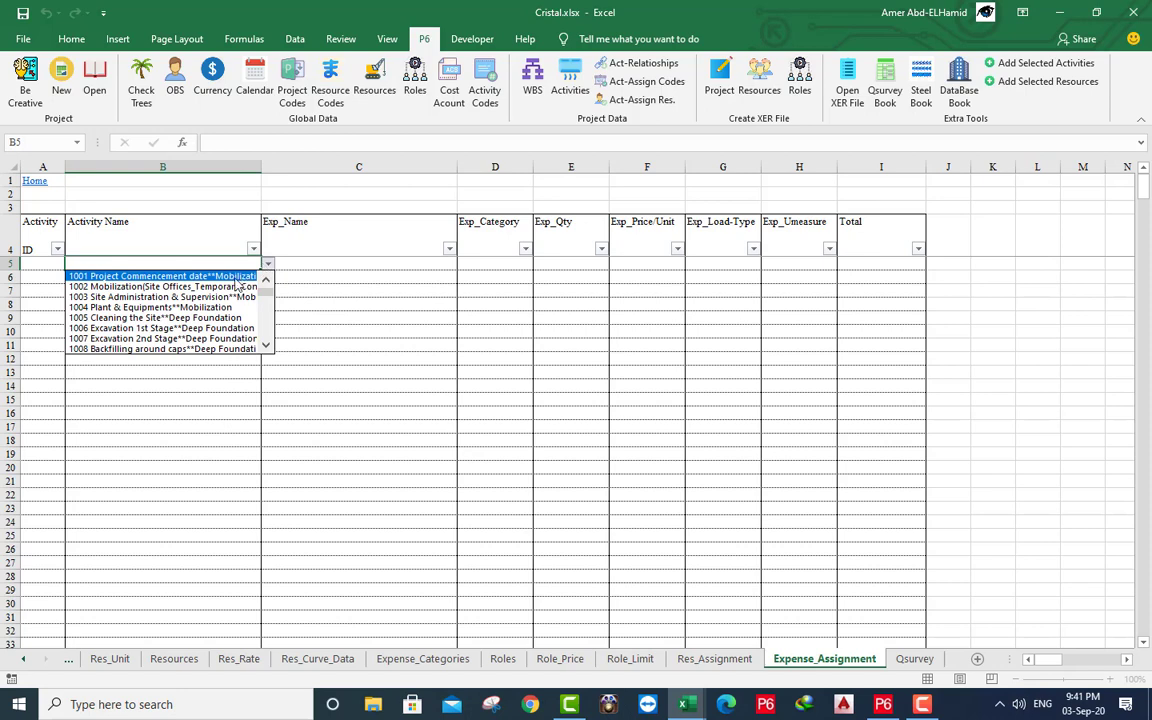
left_click(238, 287)
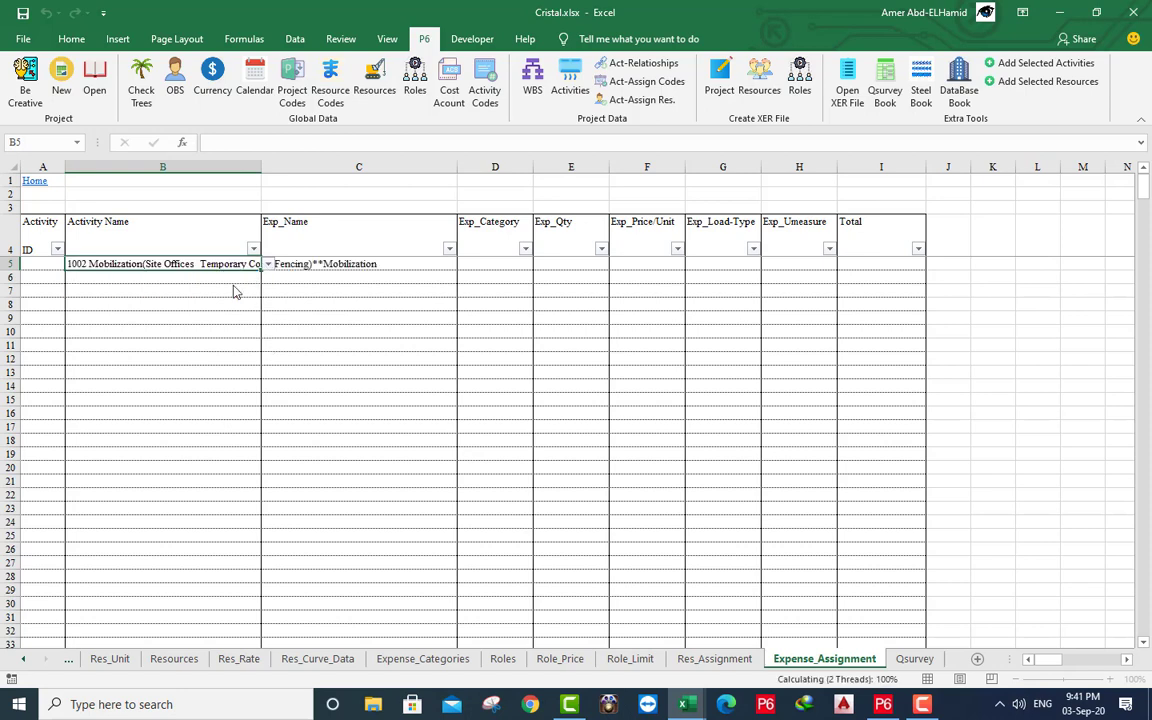
Name the activity 1002 expense "All temporary Serv. Fees" and set its category to Overhead.
double_click(328, 262)
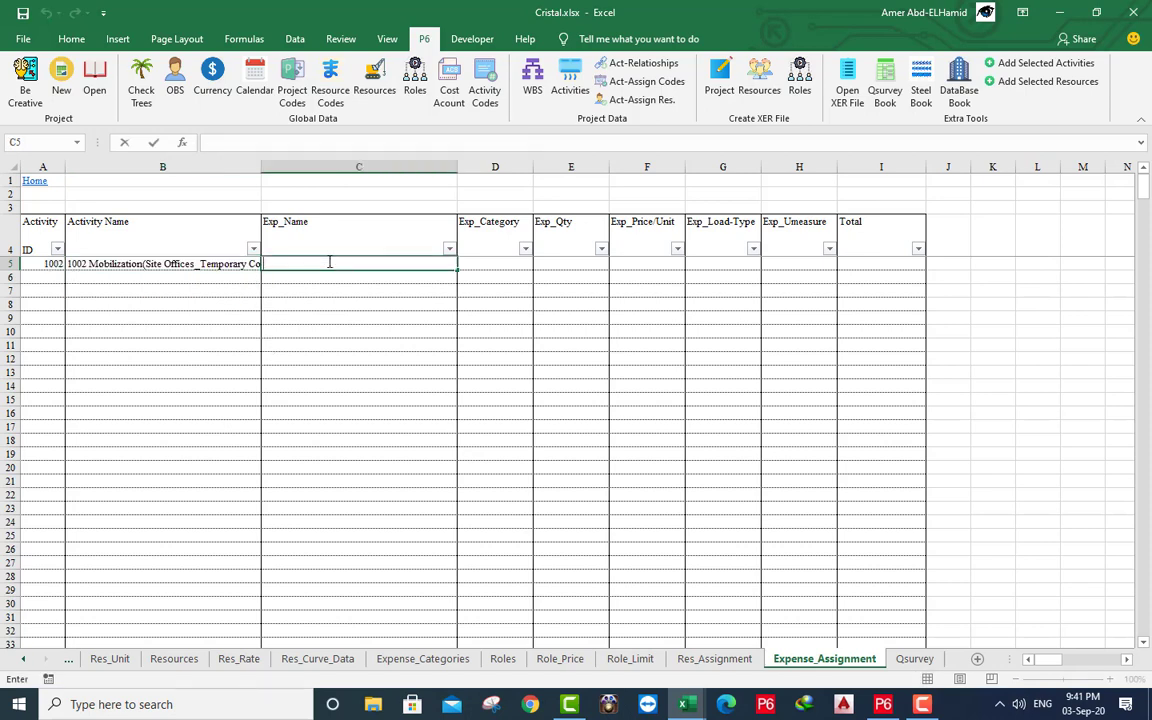
type("All temporary Serv. Fees")
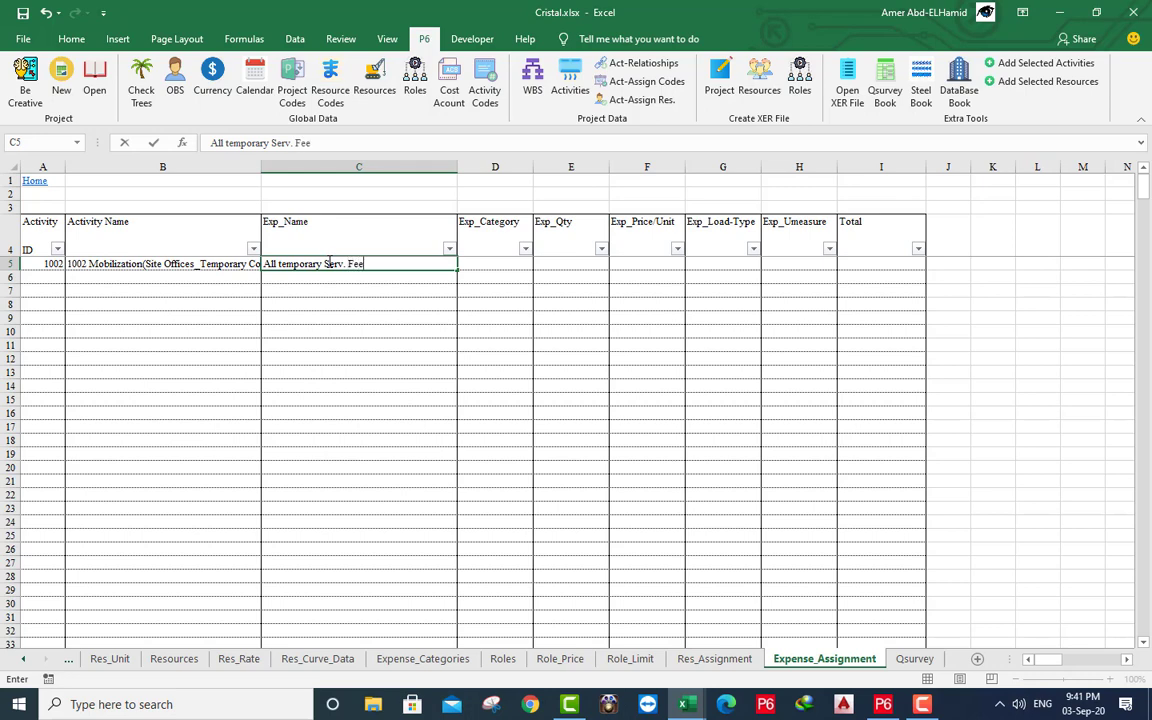
left_click(480, 262)
left_click(538, 266)
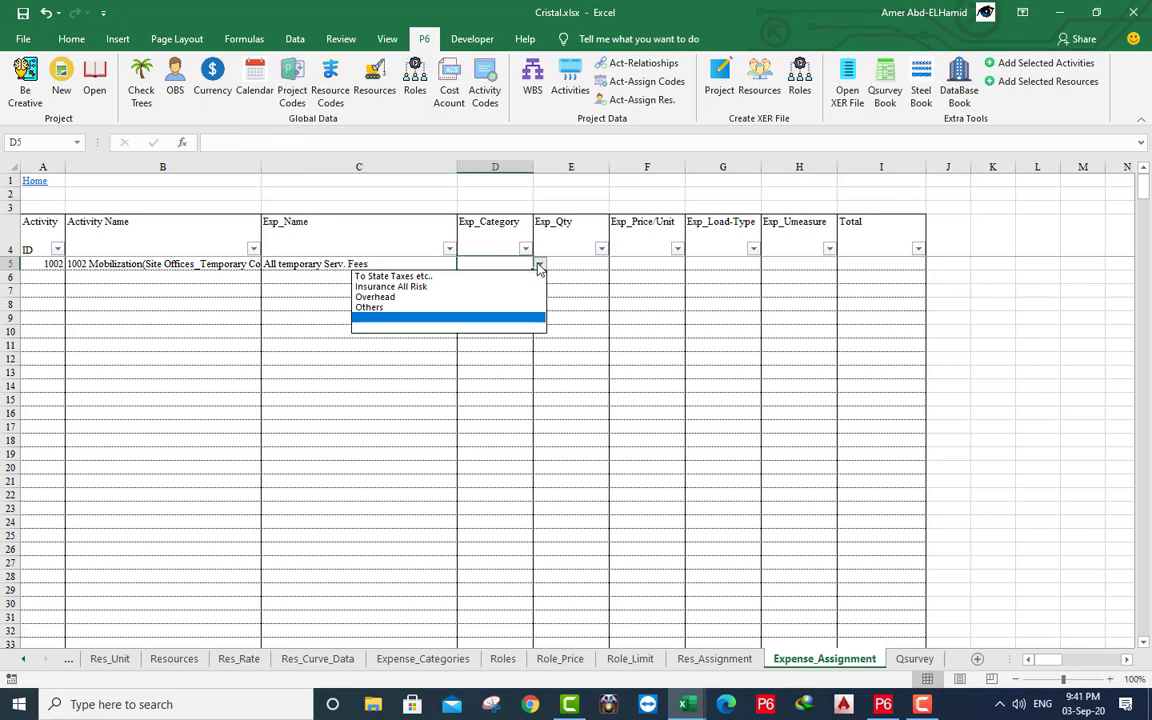
left_click(460, 297)
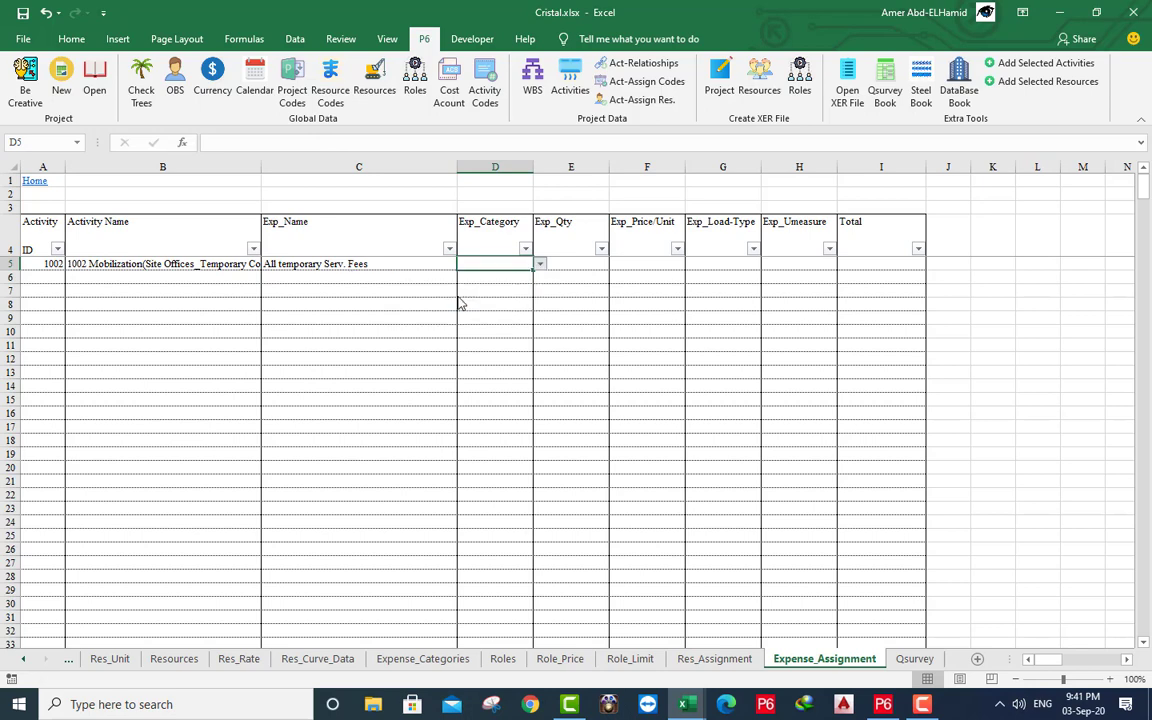
Give the activity 1002 expense quantity 5, unit price 20000, load type Start of Activity and unit of measure Once.
left_click(575, 262)
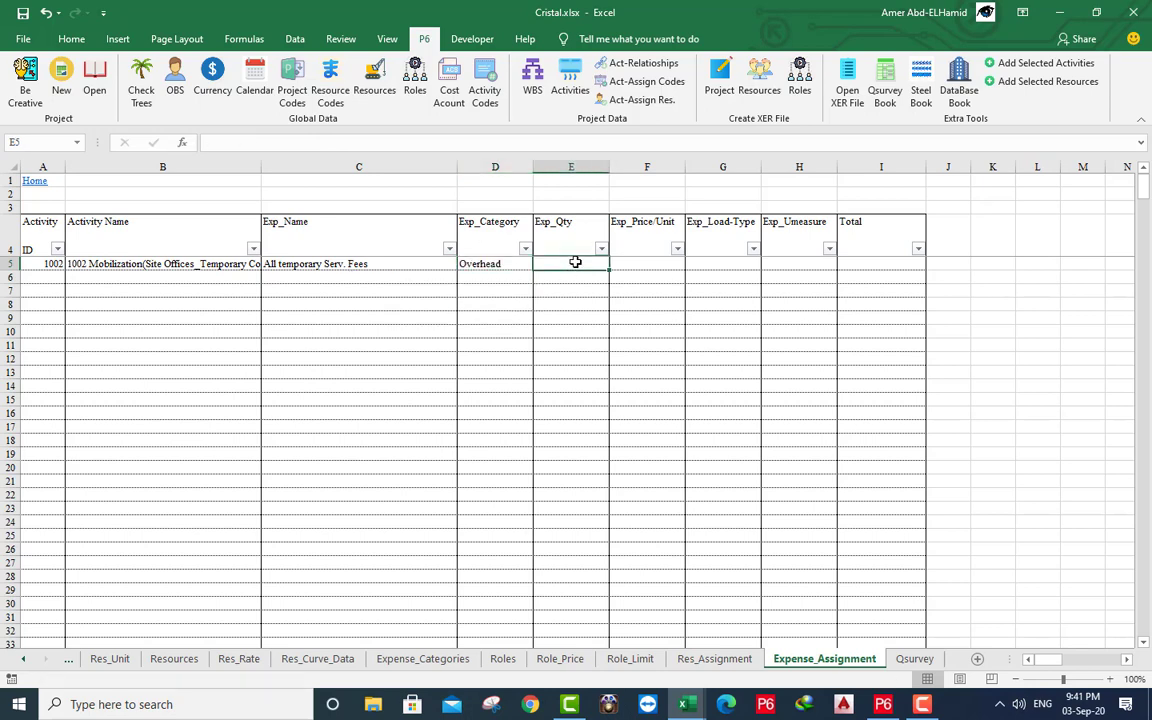
type("5")
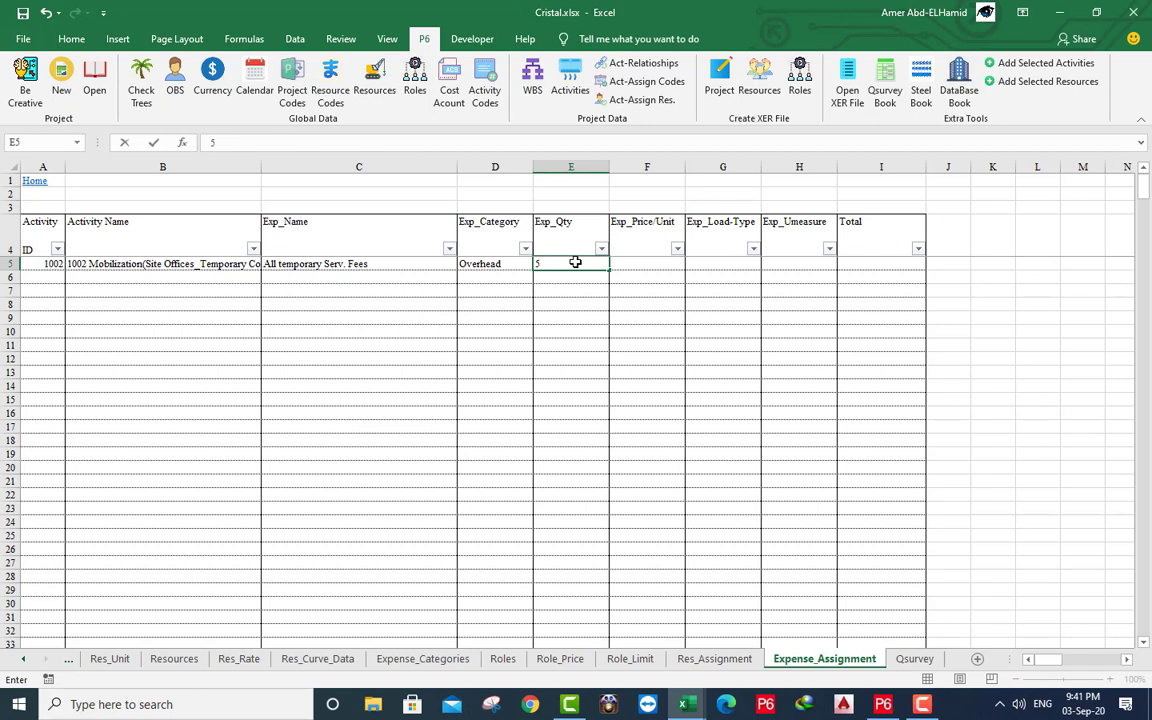
key("Tab")
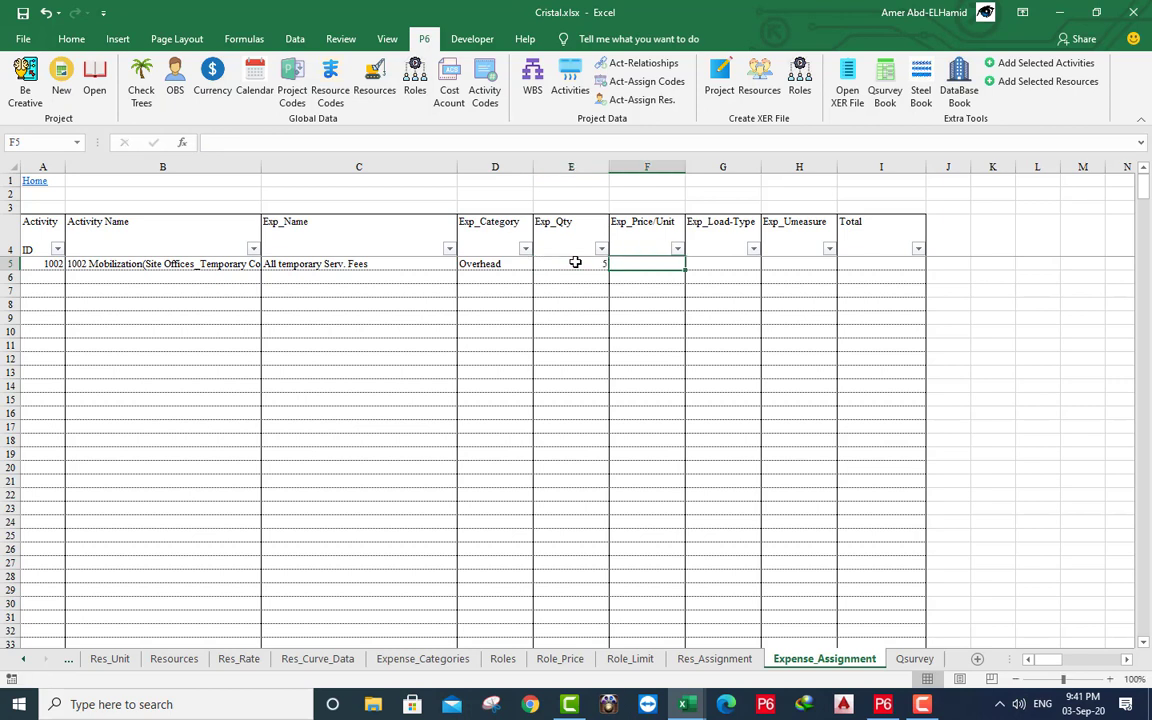
type("20000")
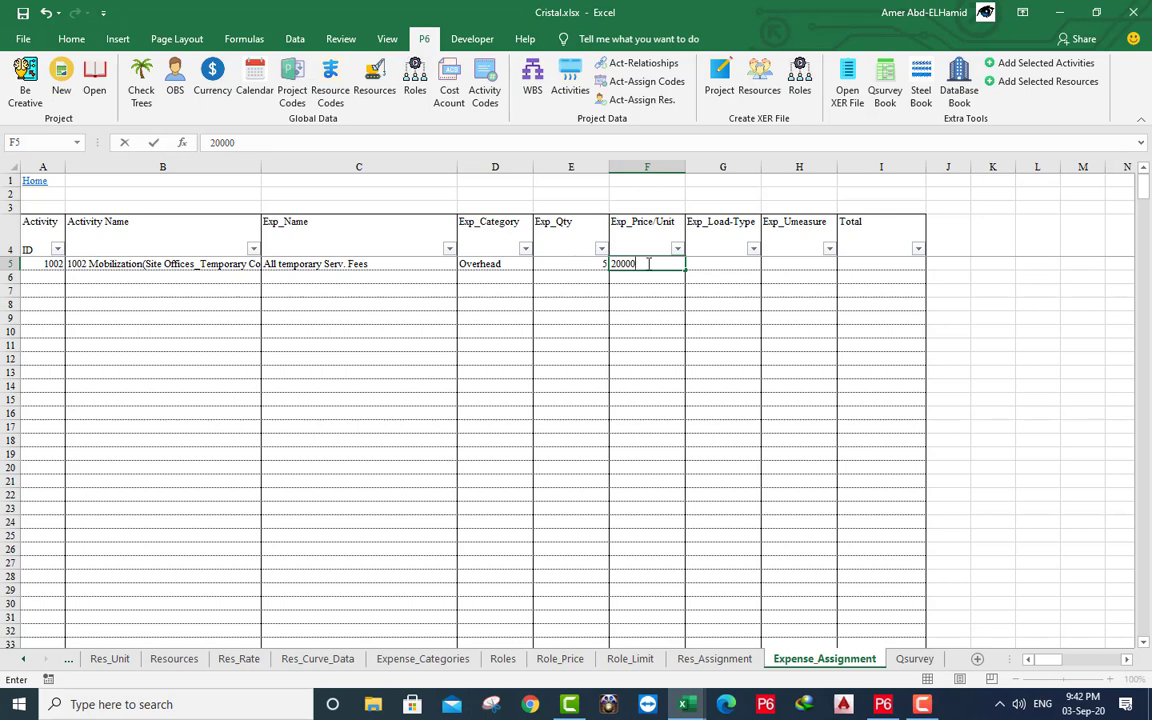
key("Tab")
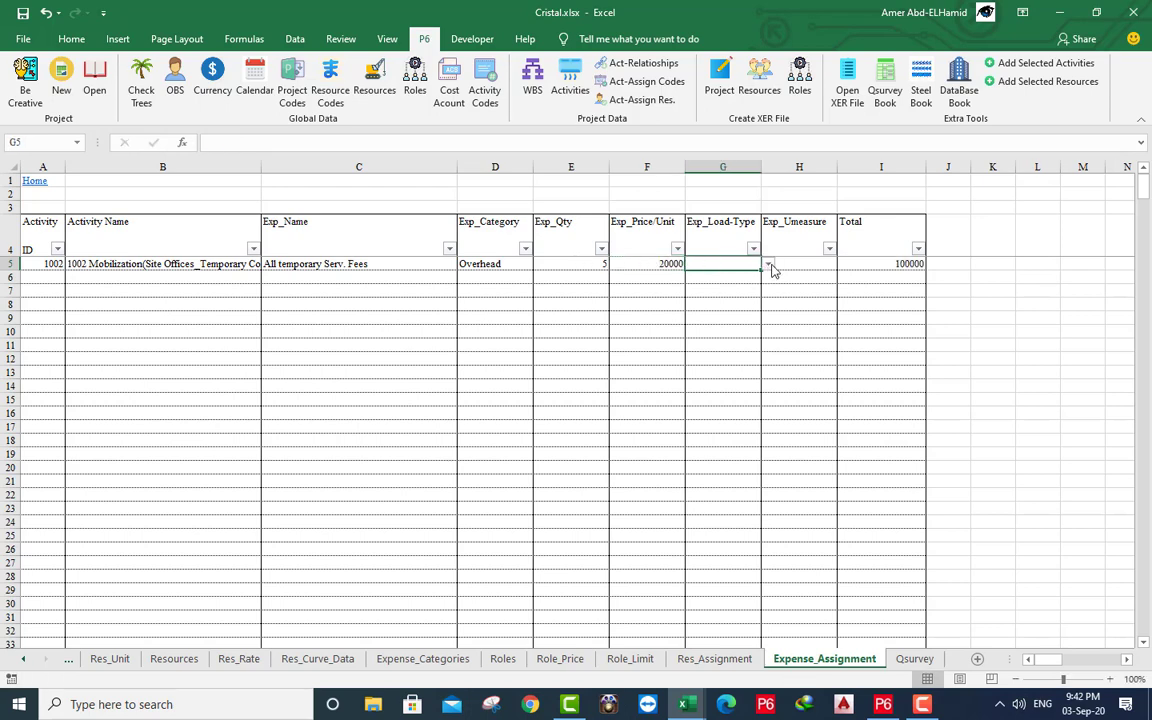
left_click(768, 266)
left_click(760, 298)
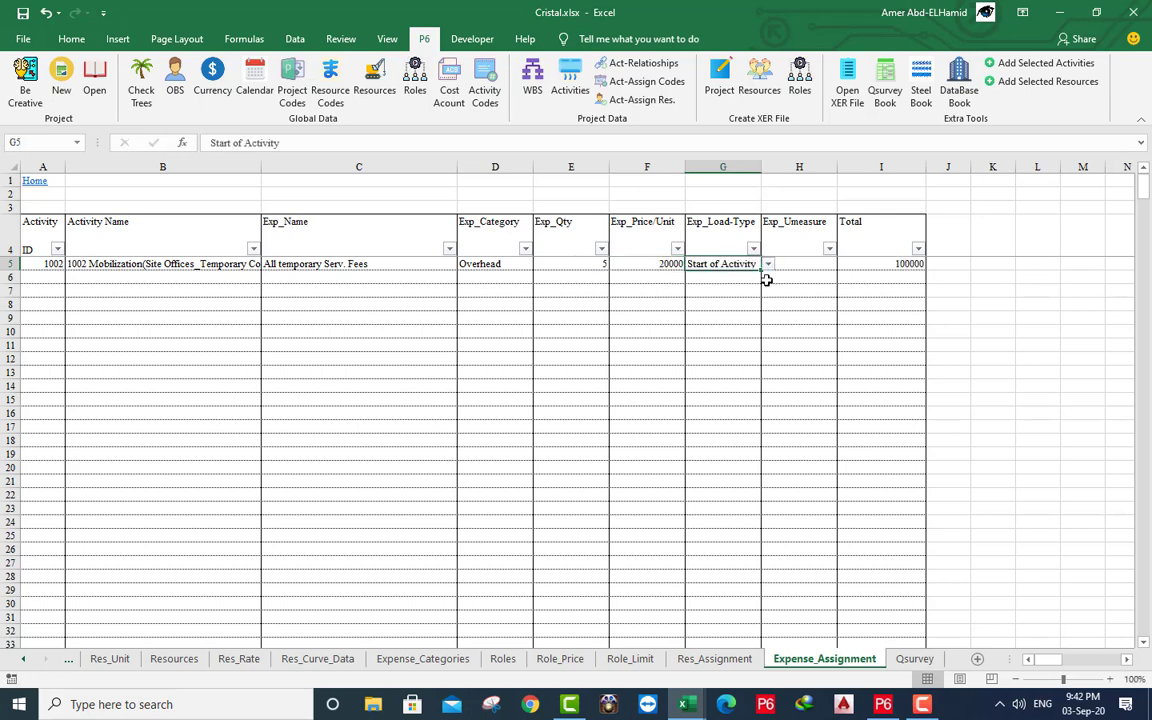
left_click(803, 263)
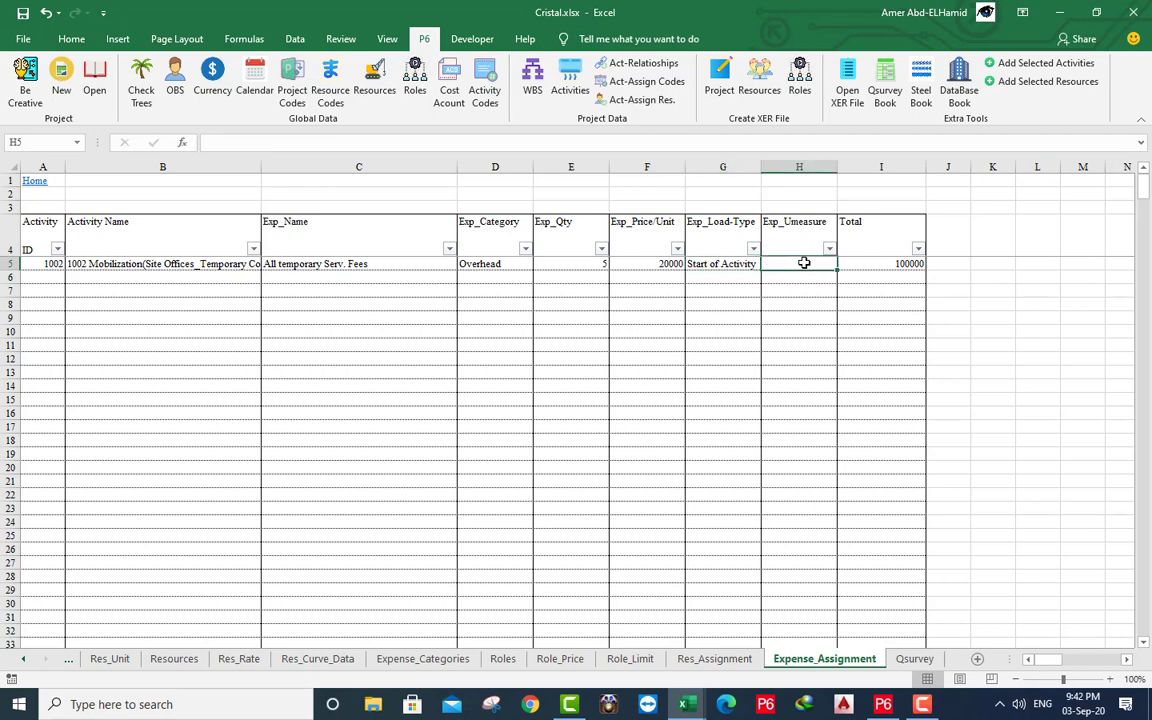
type("Once")
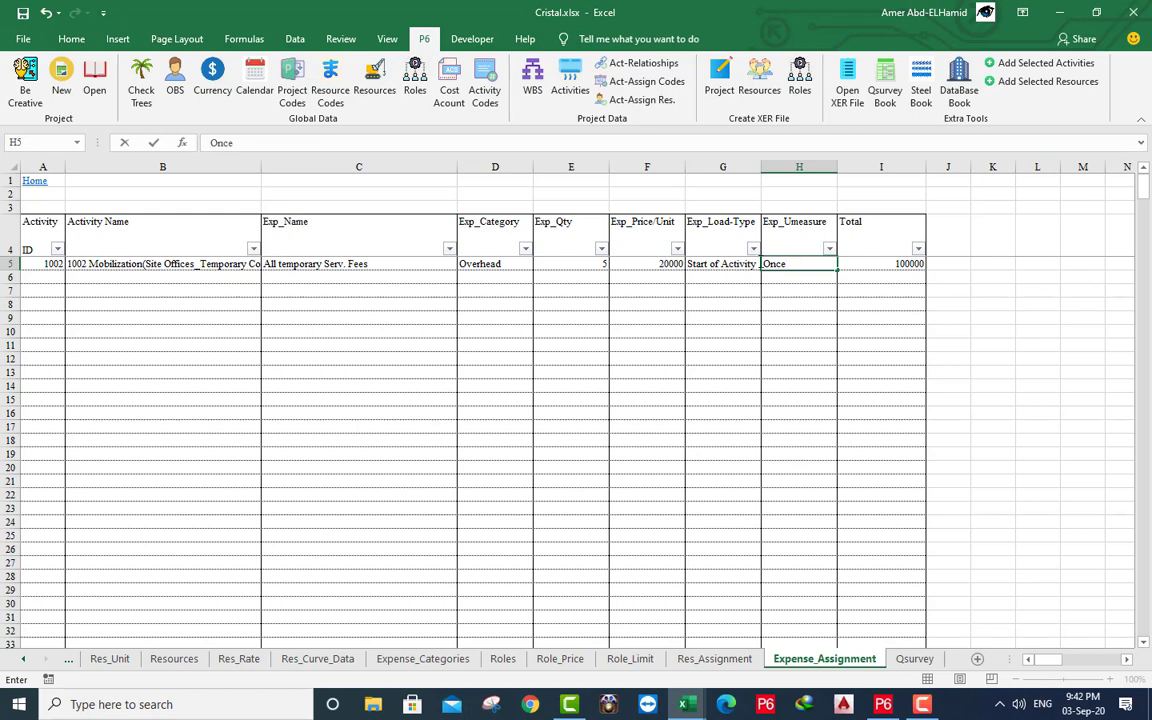
Add an expense row for activity 1003 Site Administration & Supervision, named "G. Letter" with category Overhead.
left_click(152, 277)
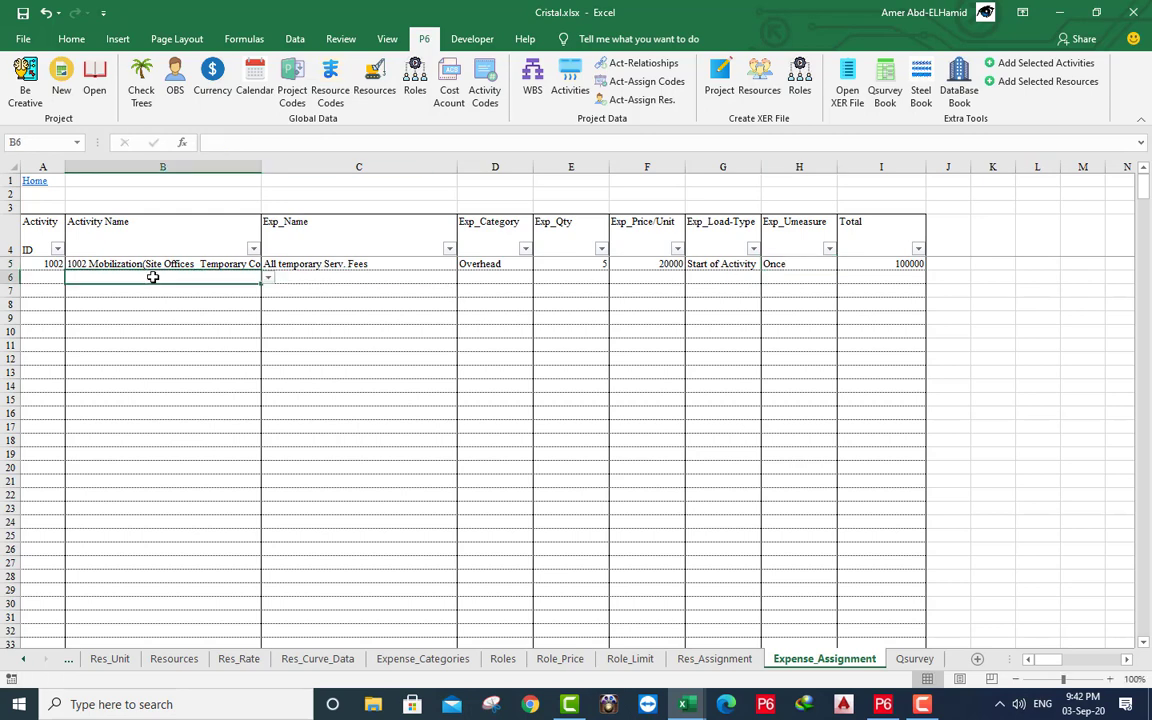
left_click(267, 281)
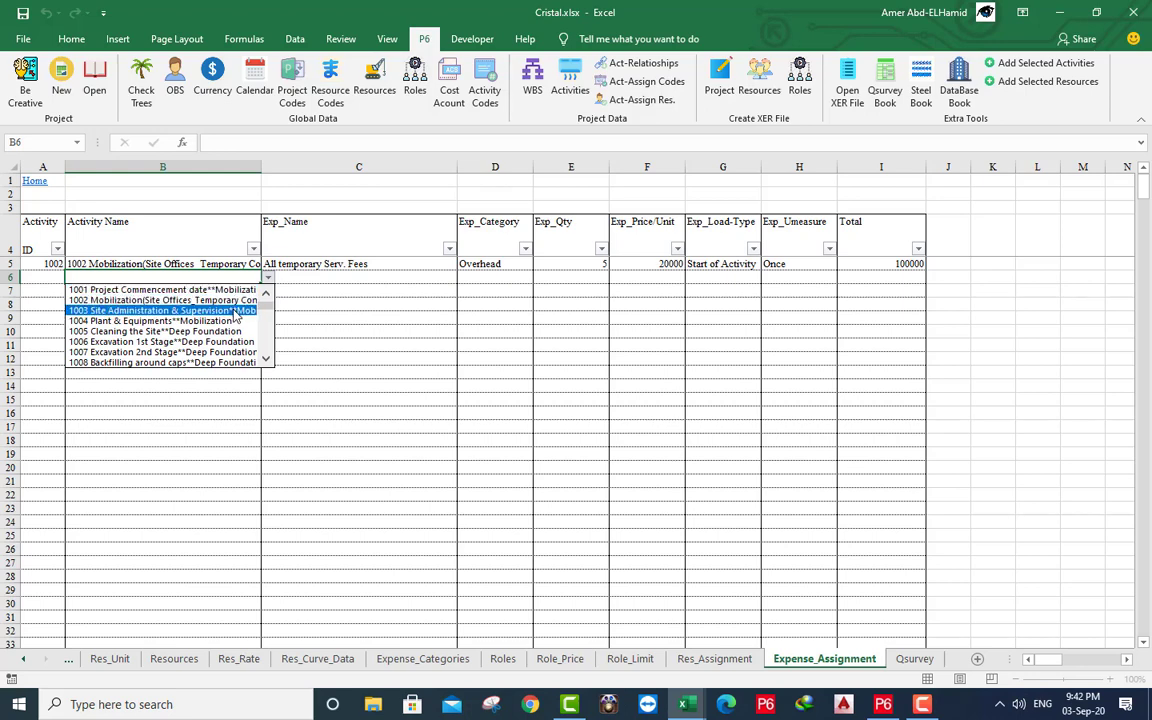
left_click(236, 311)
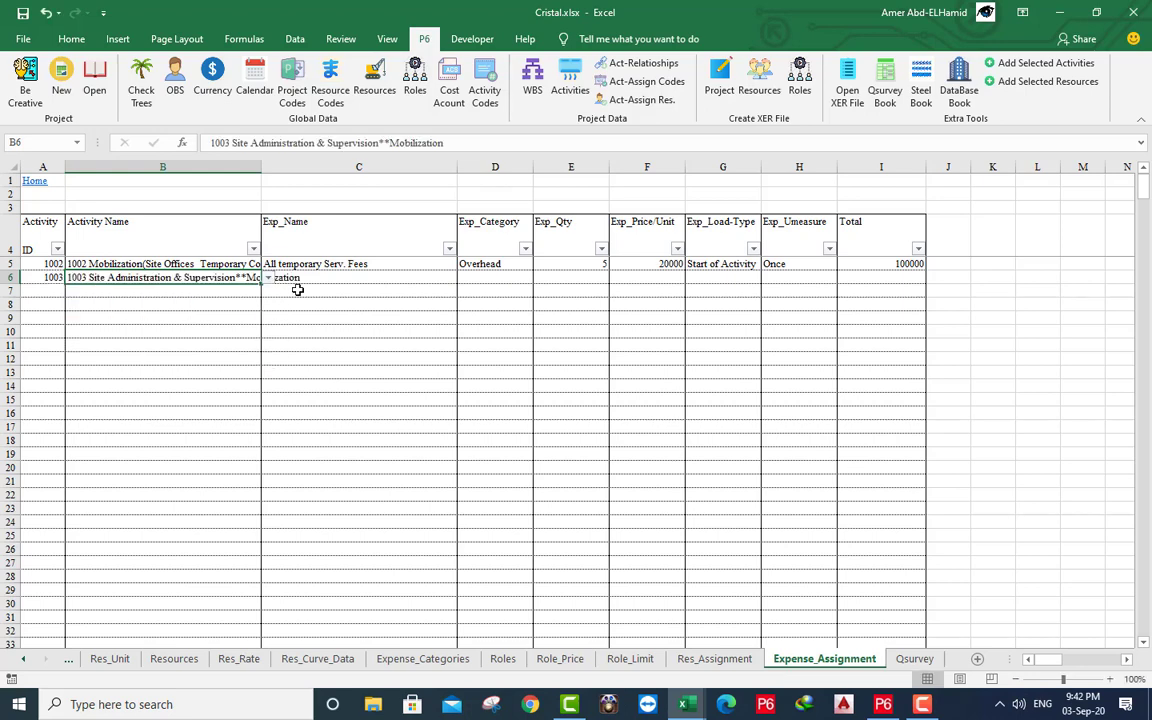
left_click(321, 279)
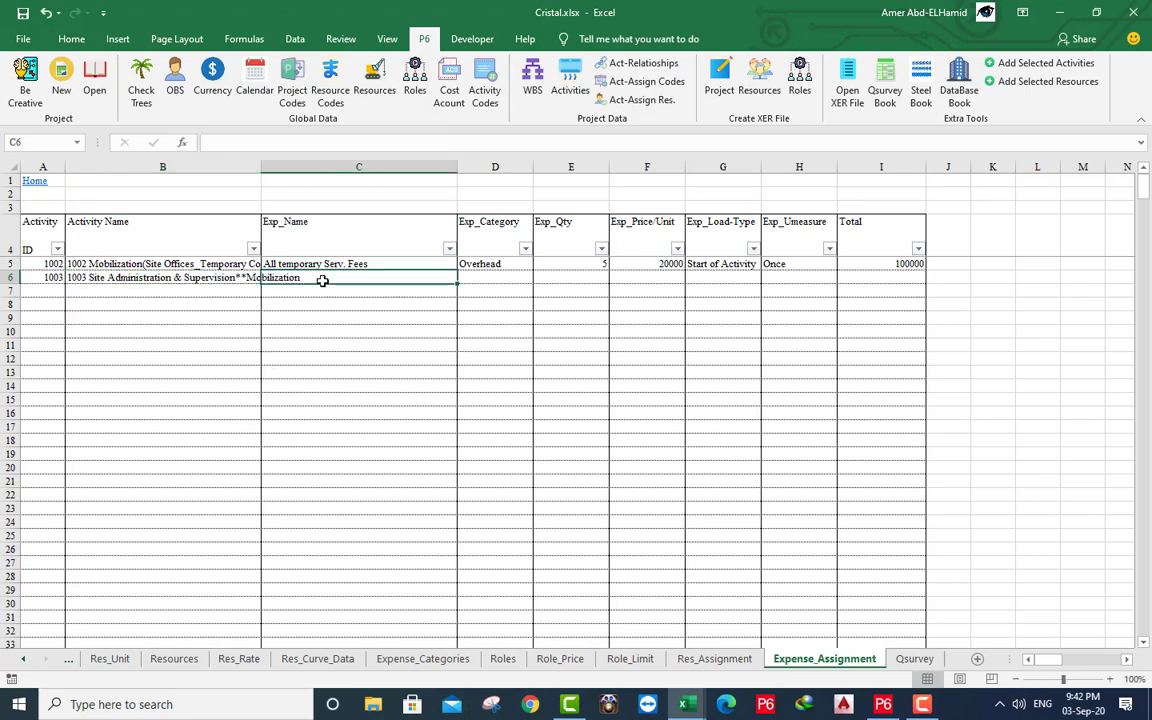
type("G. Letter")
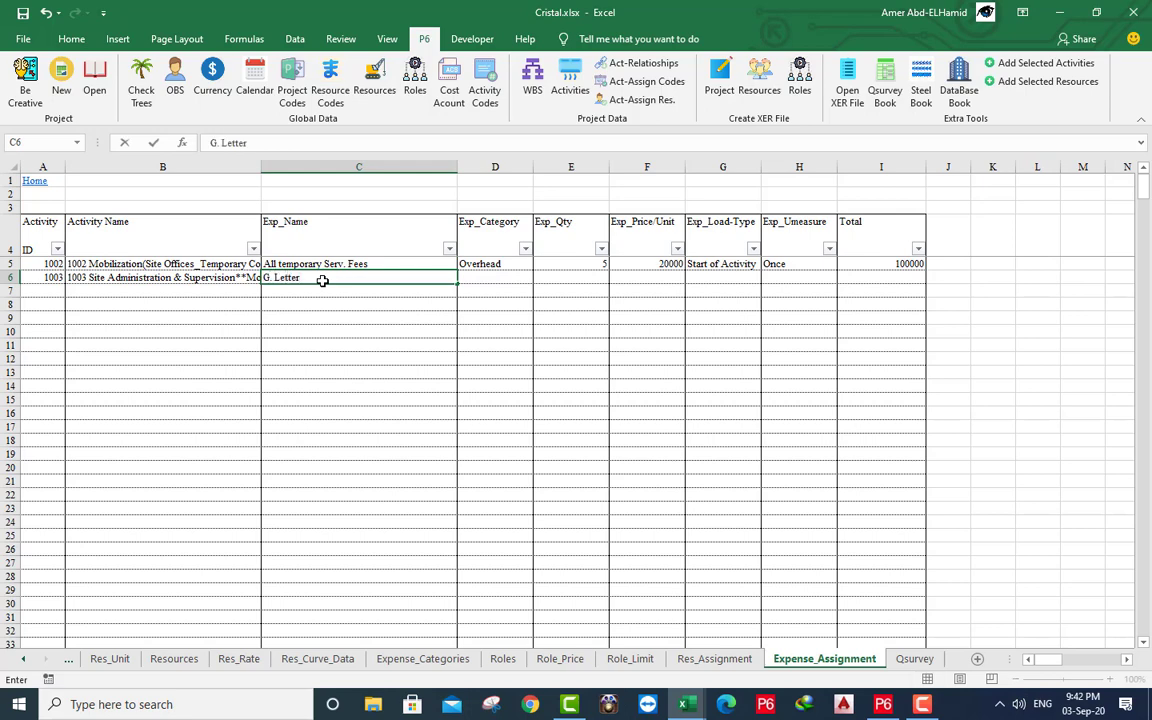
left_click(509, 279)
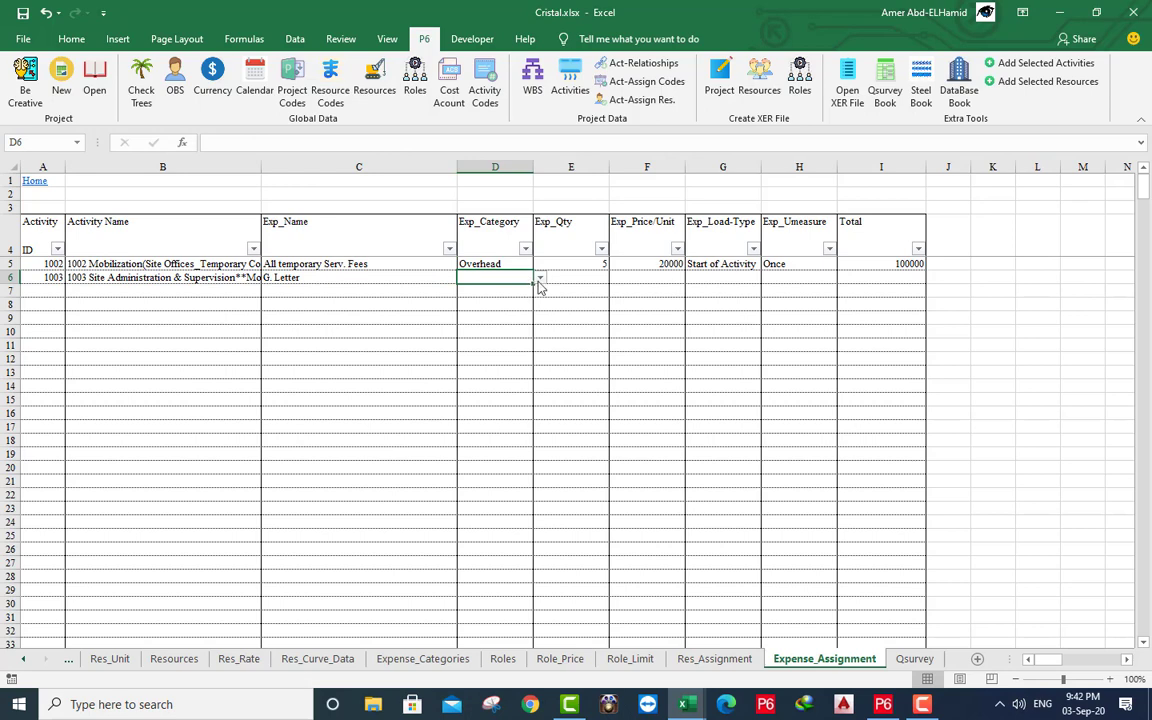
left_click(540, 280)
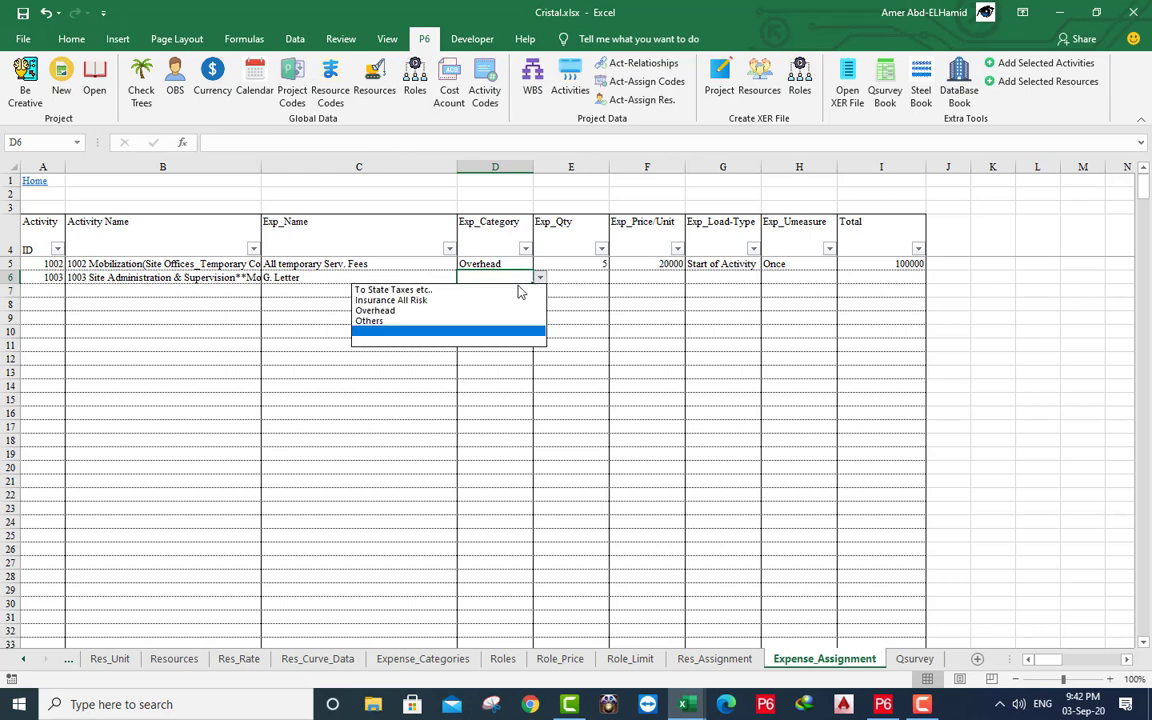
left_click(463, 311)
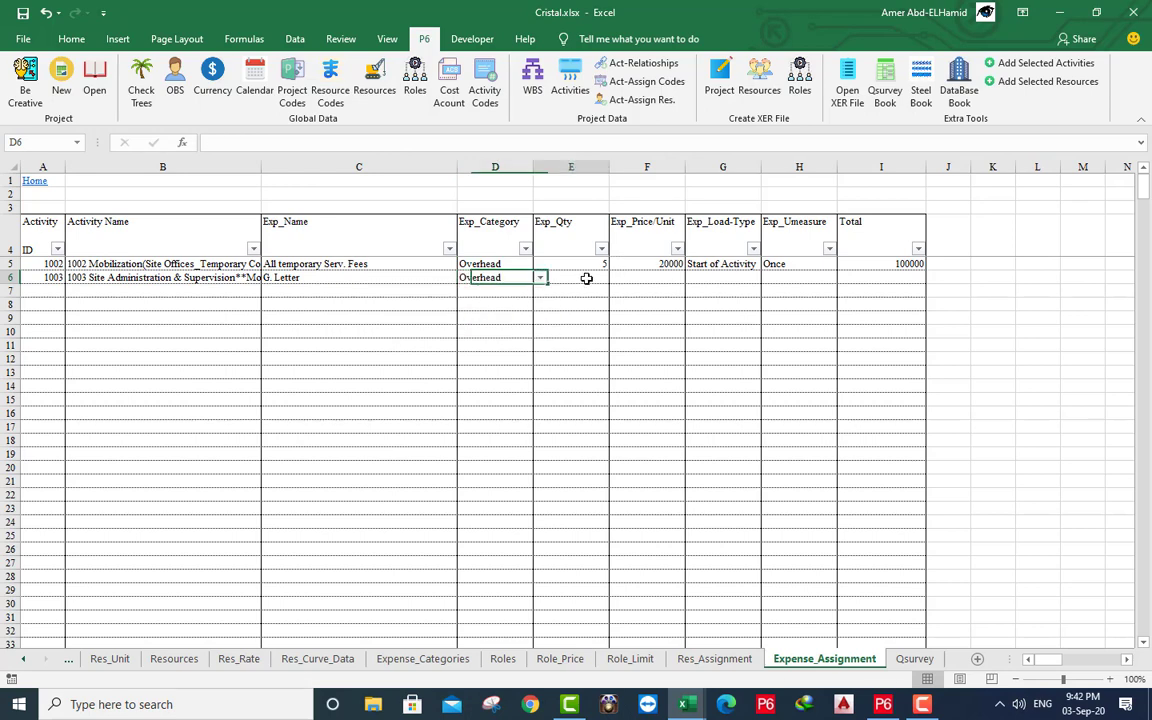
Give the G. Letter expense quantity 1, unit price 50000, load type Start of Activity and unit of measure Once.
left_click(587, 278)
type("1")
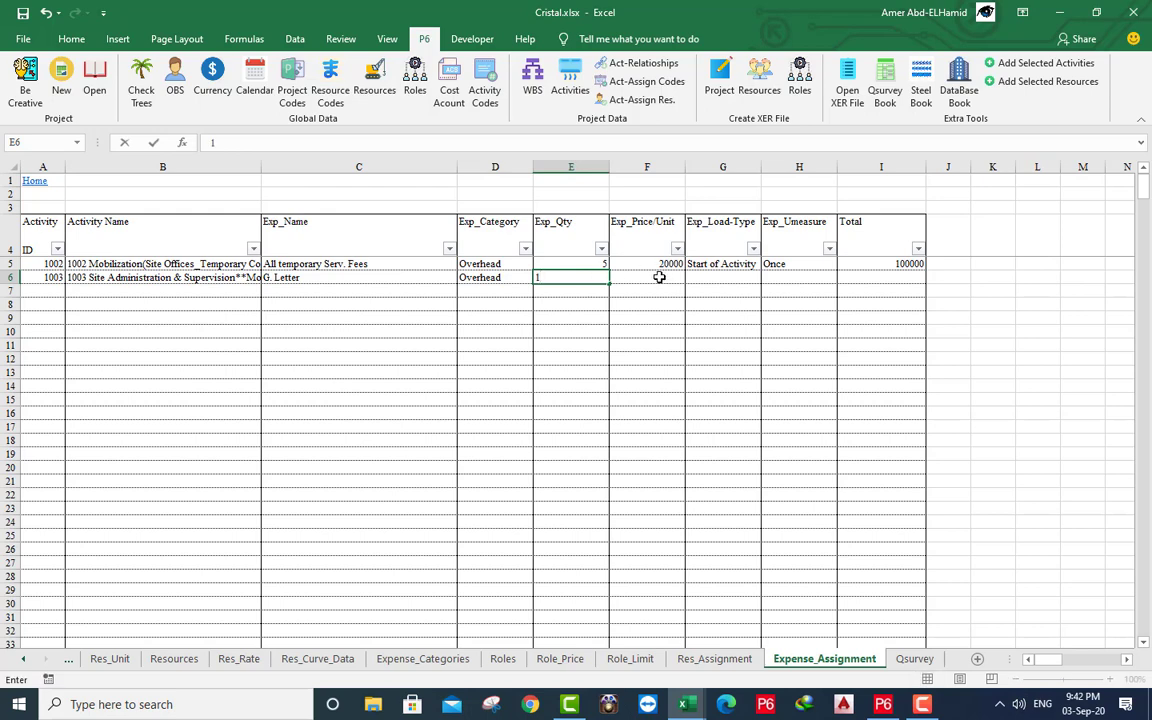
left_click(659, 276)
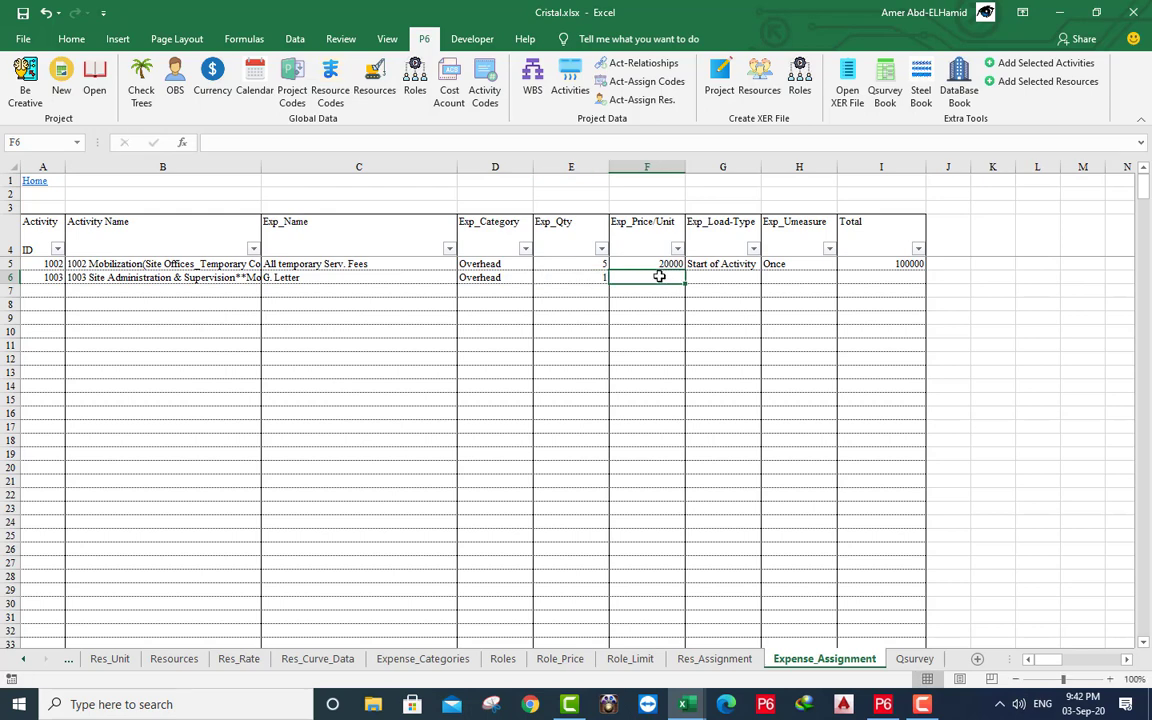
type("5")
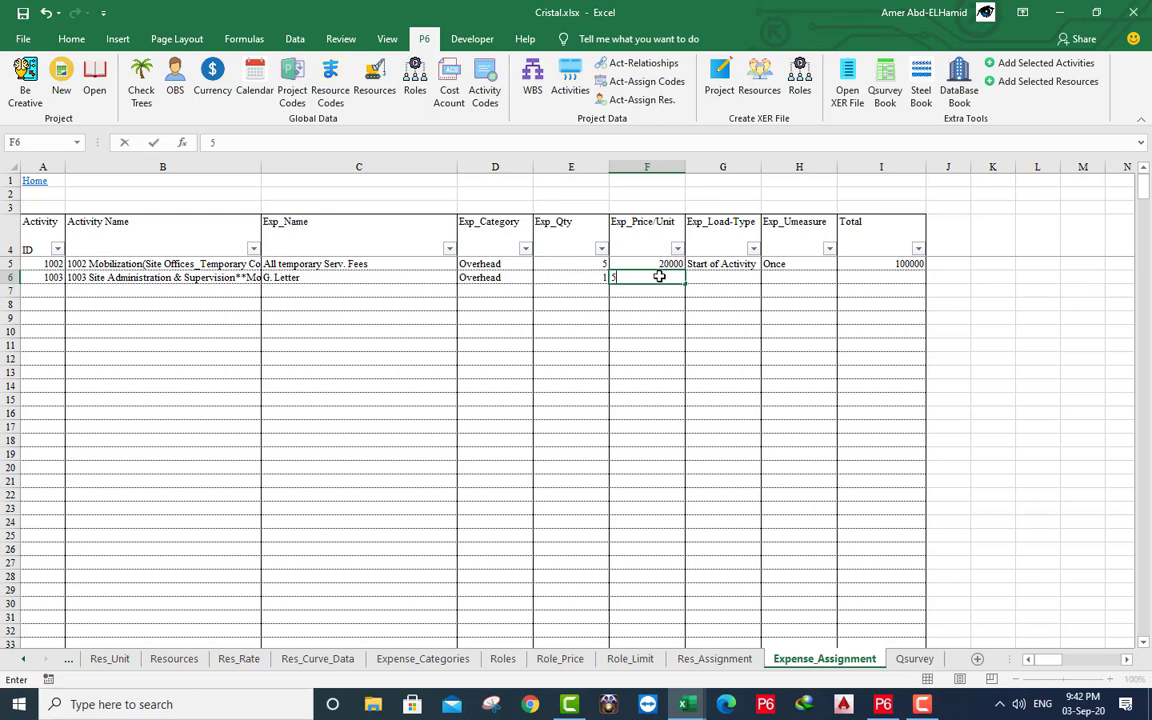
type("0000")
left_click(743, 279)
left_click(768, 279)
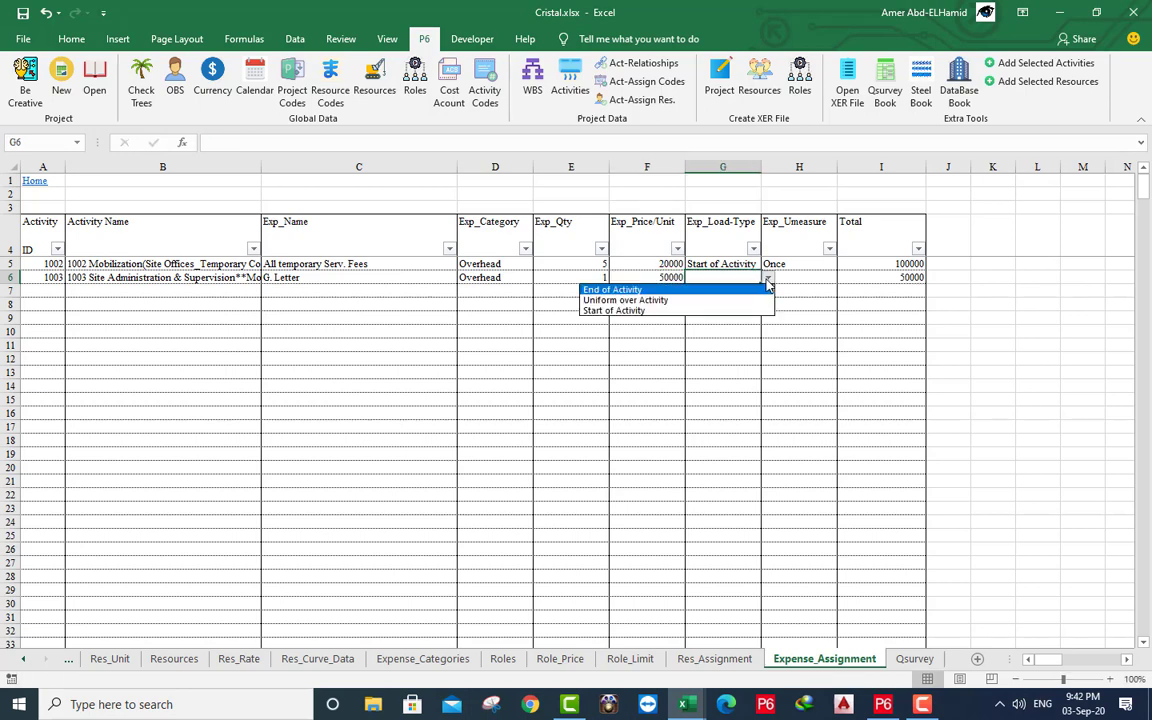
left_click(705, 311)
left_click(792, 280)
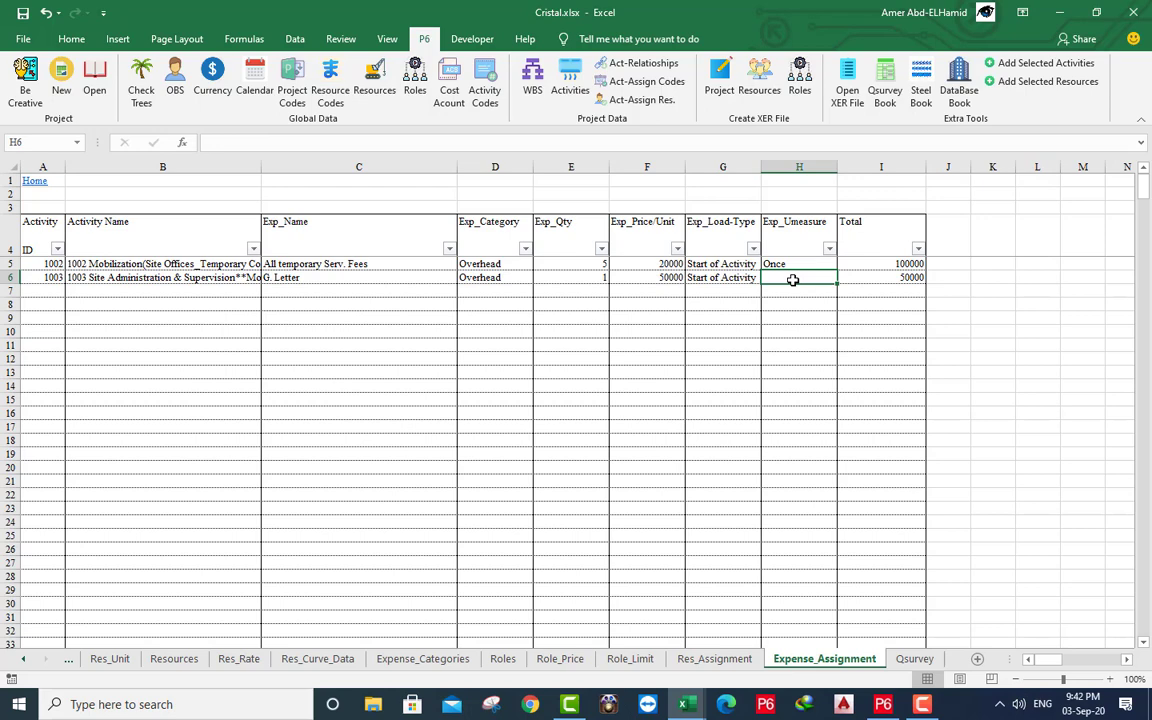
type("Once")
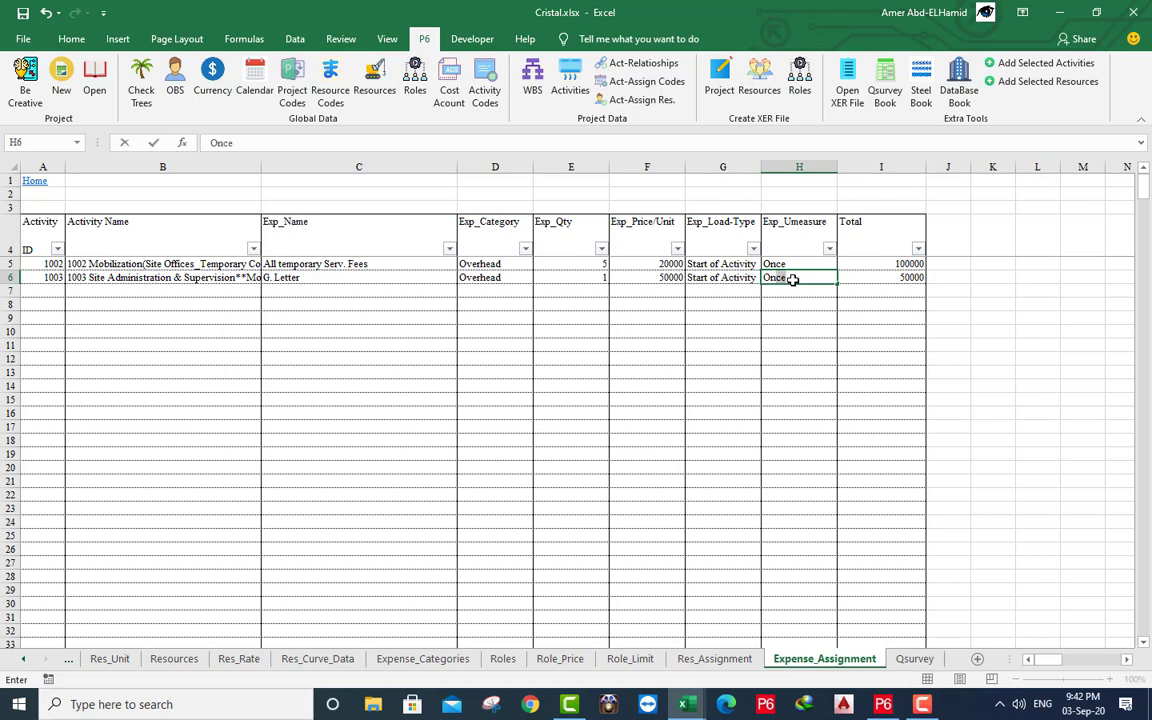
key("Return")
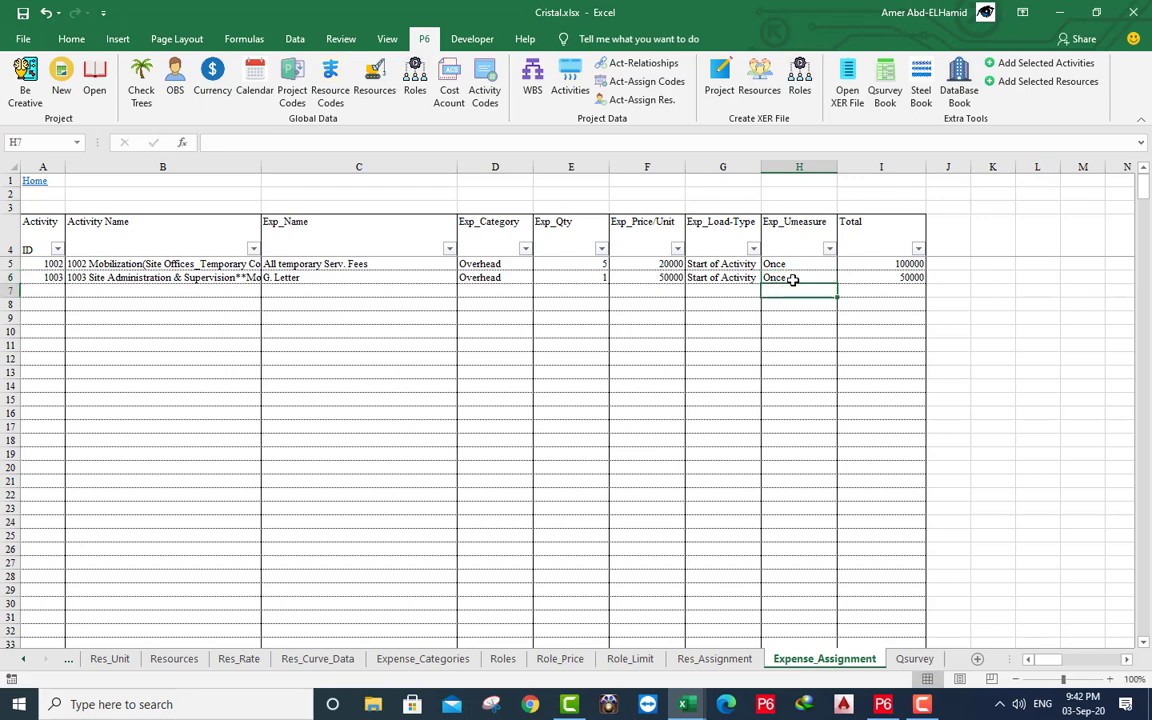
Go to the workbook's Home sheet and run Act-Assign Res. to process the activity resource and expense assignments.
right_click(25, 665)
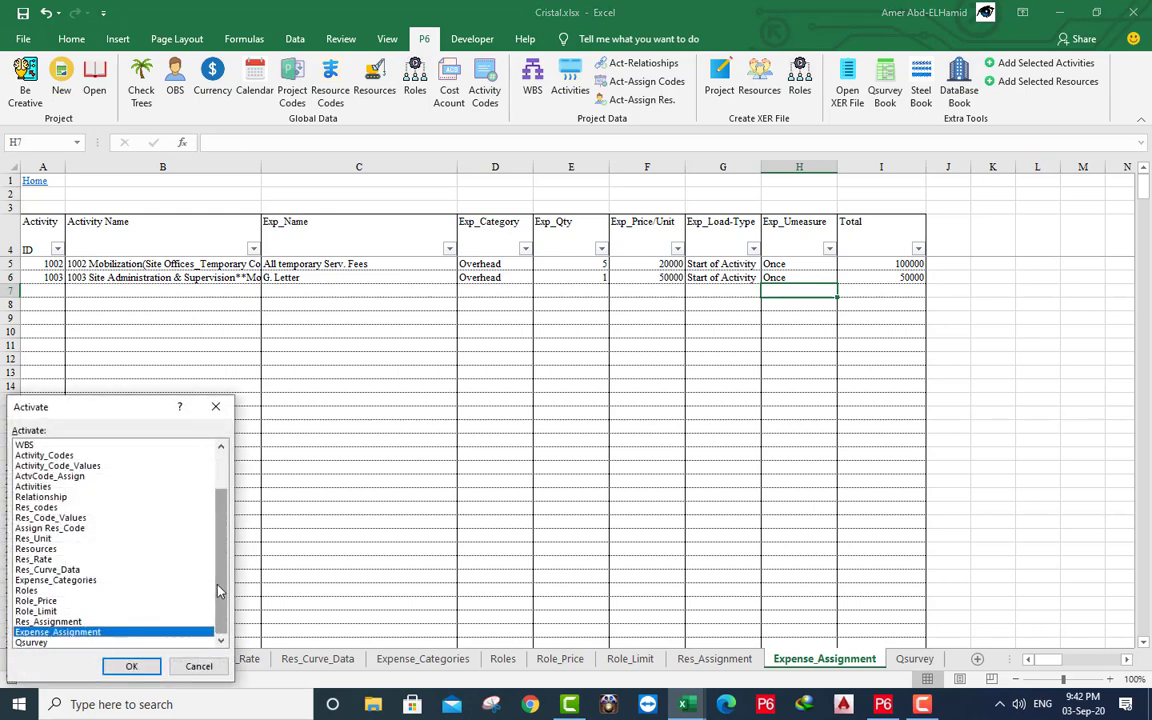
left_click_drag(220, 534, 220, 487)
left_click(62, 445)
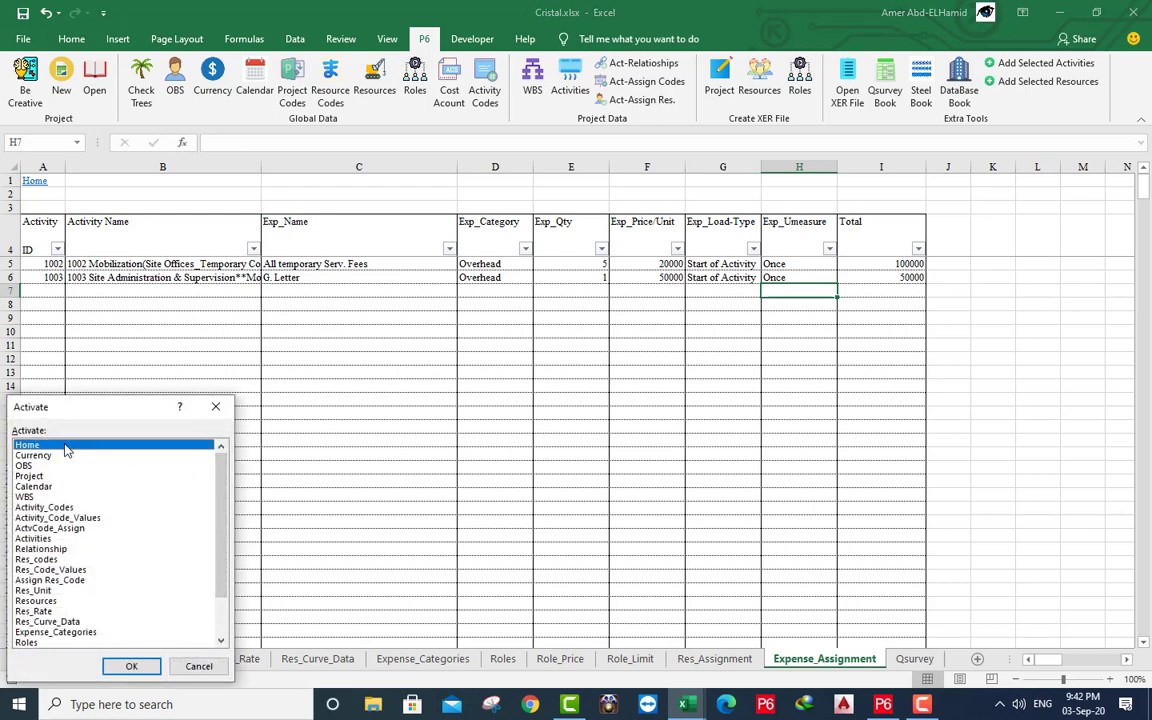
left_click(133, 667)
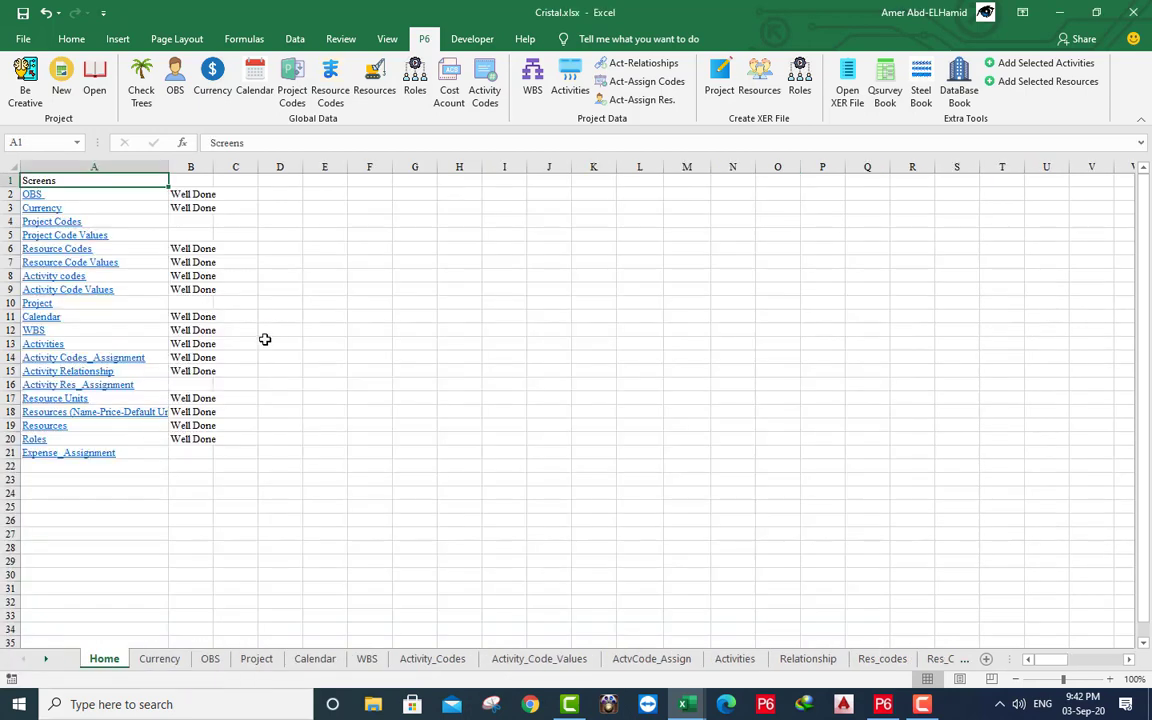
left_click(642, 100)
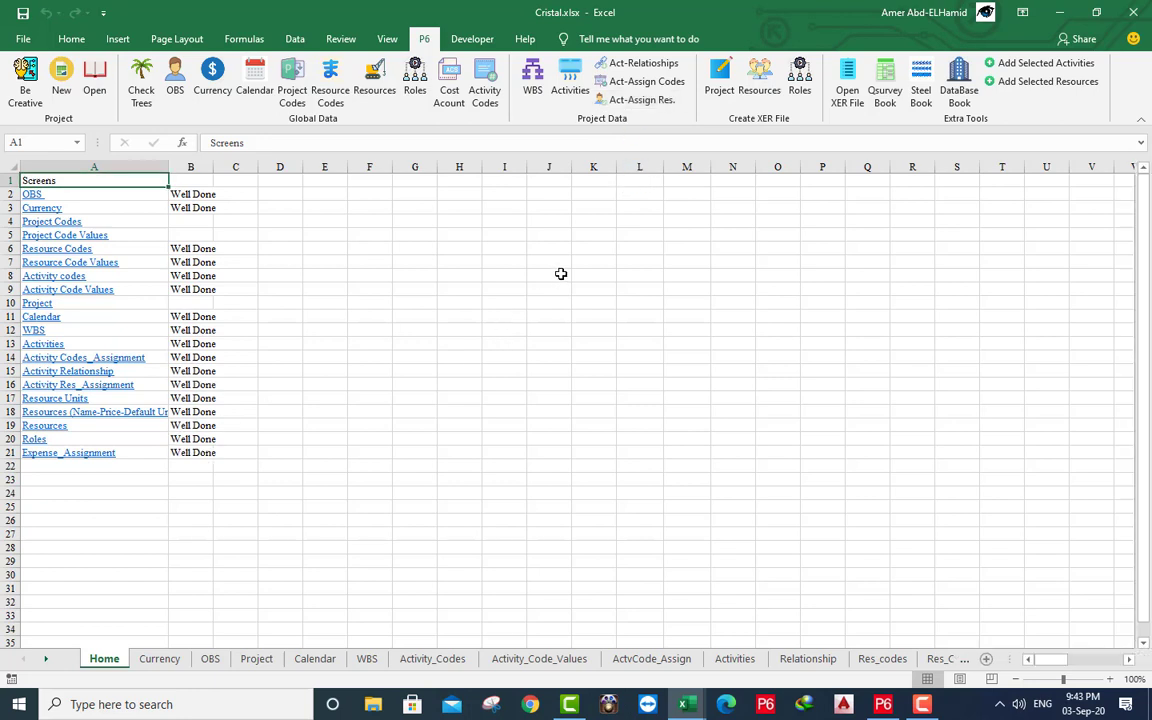
Create the project XER file, and in Primavera P6 choose the updated Cristal.xer for a Primavera PM (XER) import.
left_click(722, 78)
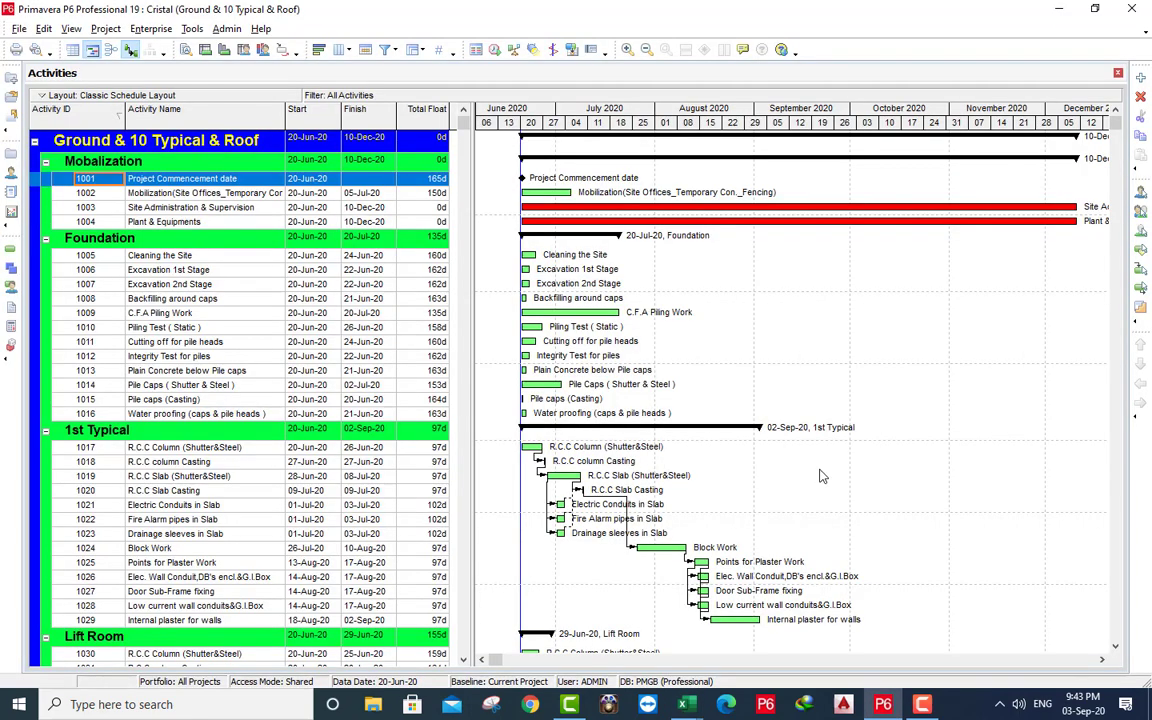
left_click(18, 30)
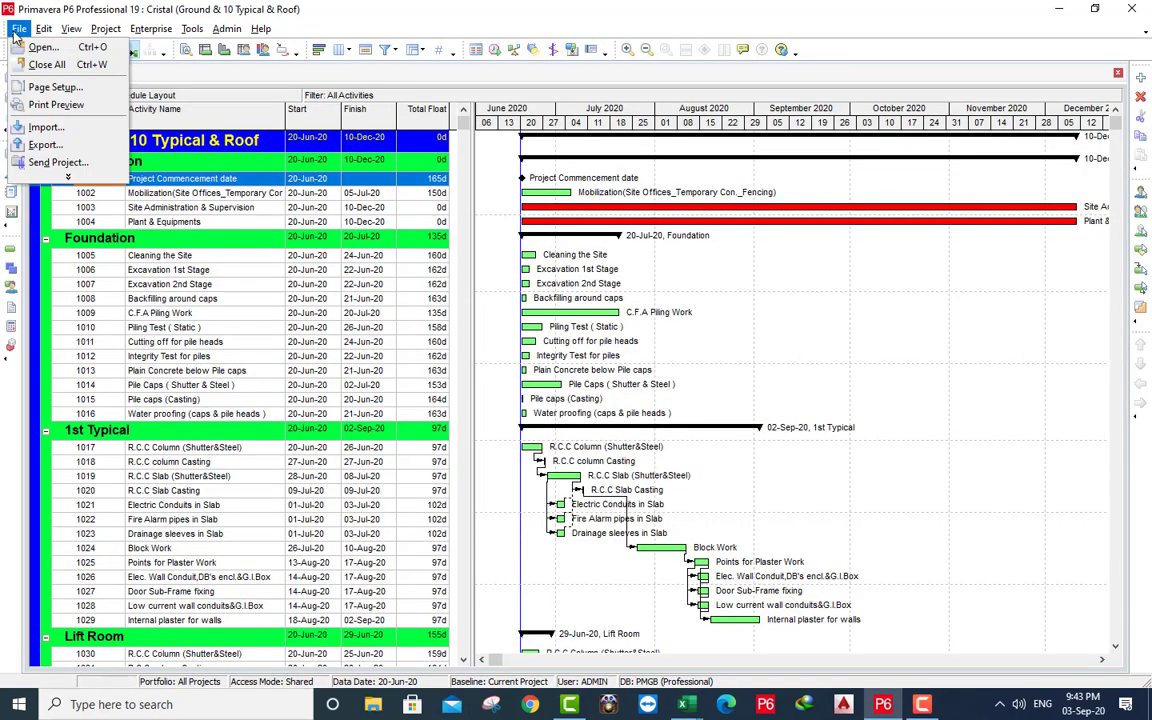
left_click(44, 127)
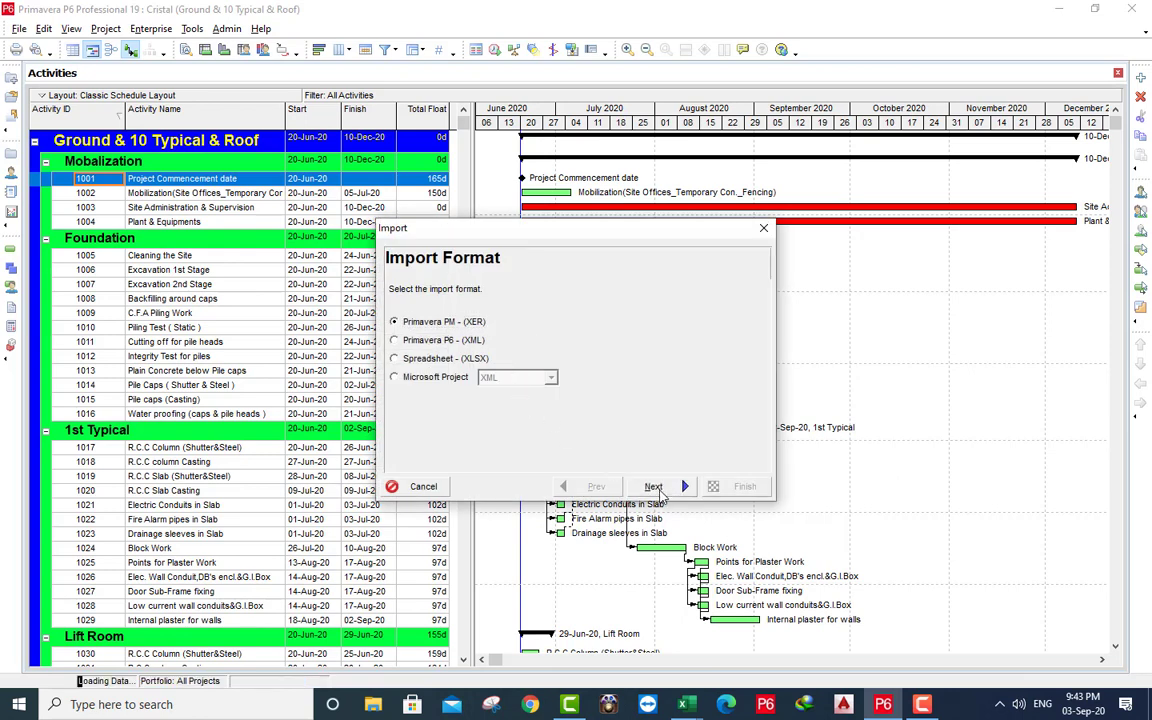
left_click(656, 487)
left_click(655, 487)
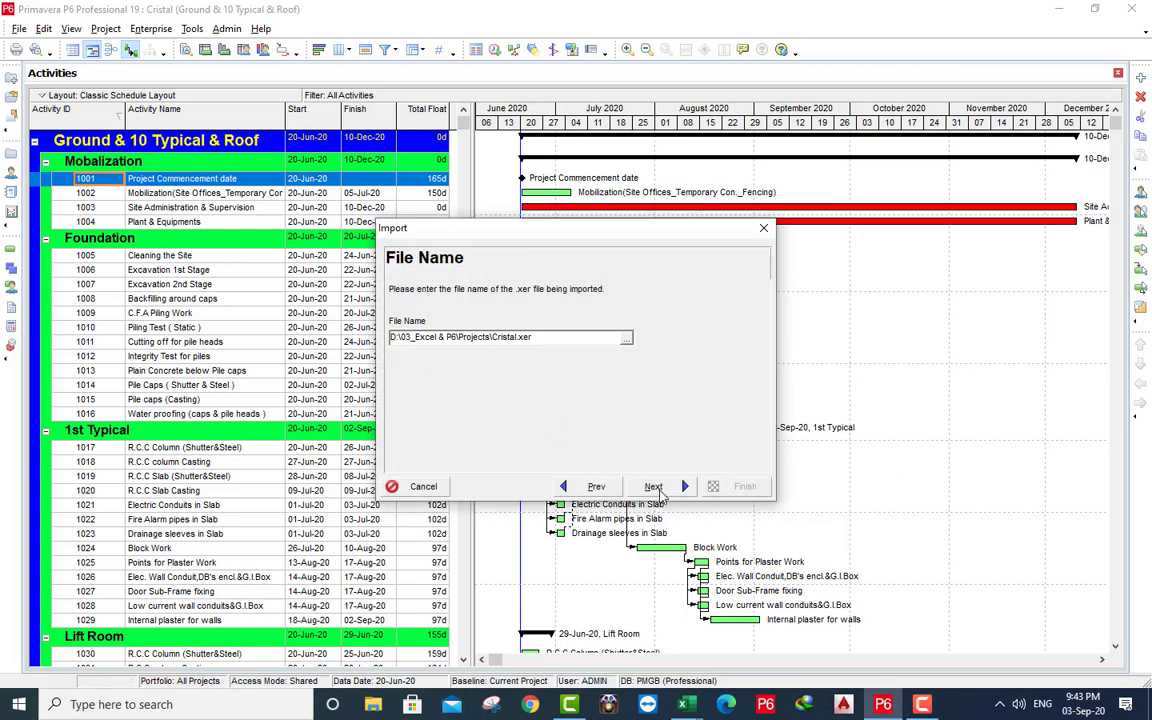
left_click(625, 339)
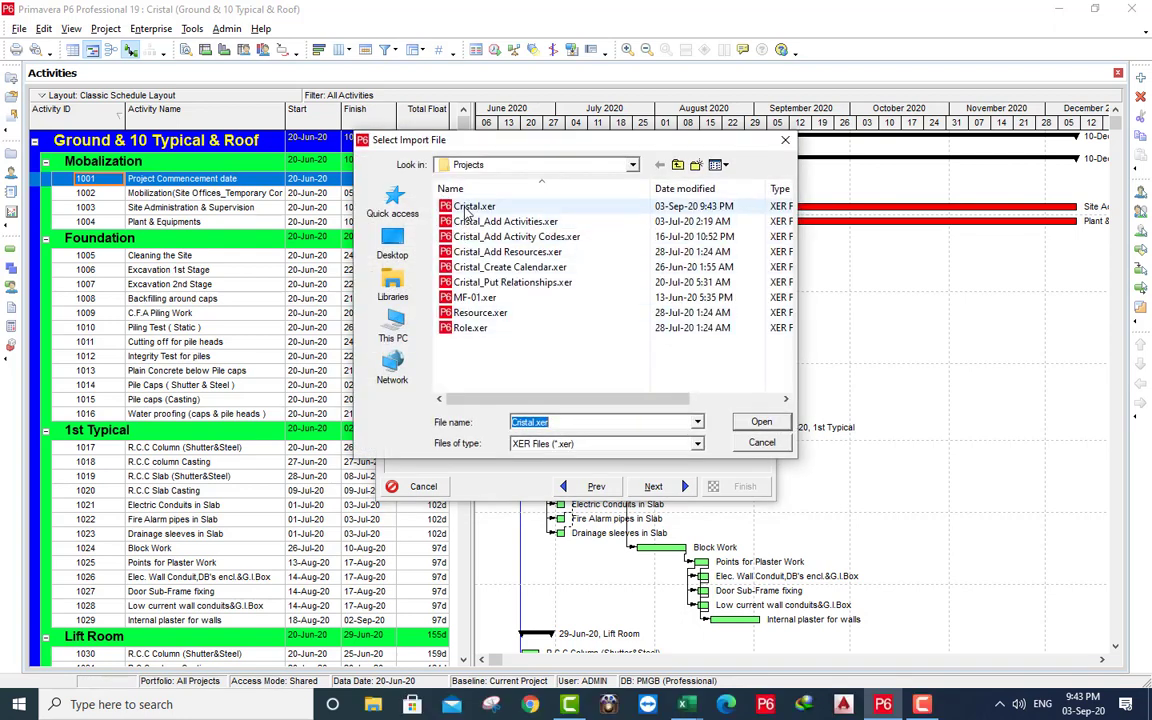
left_click(686, 207)
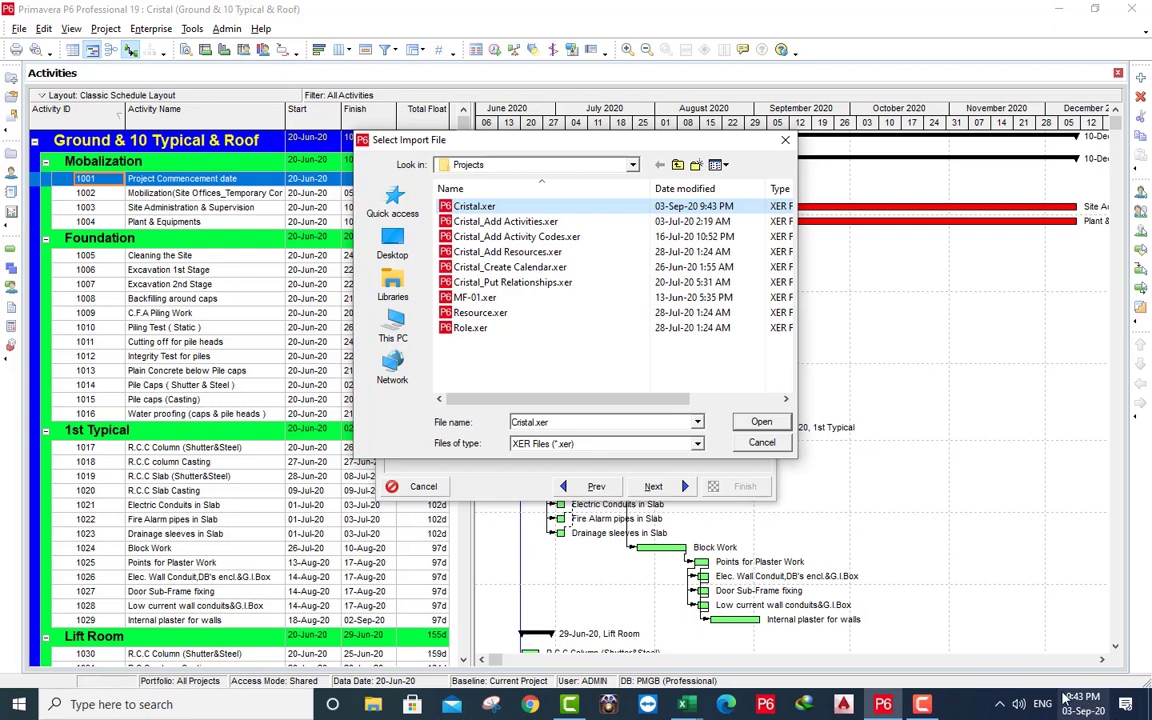
left_click(761, 421)
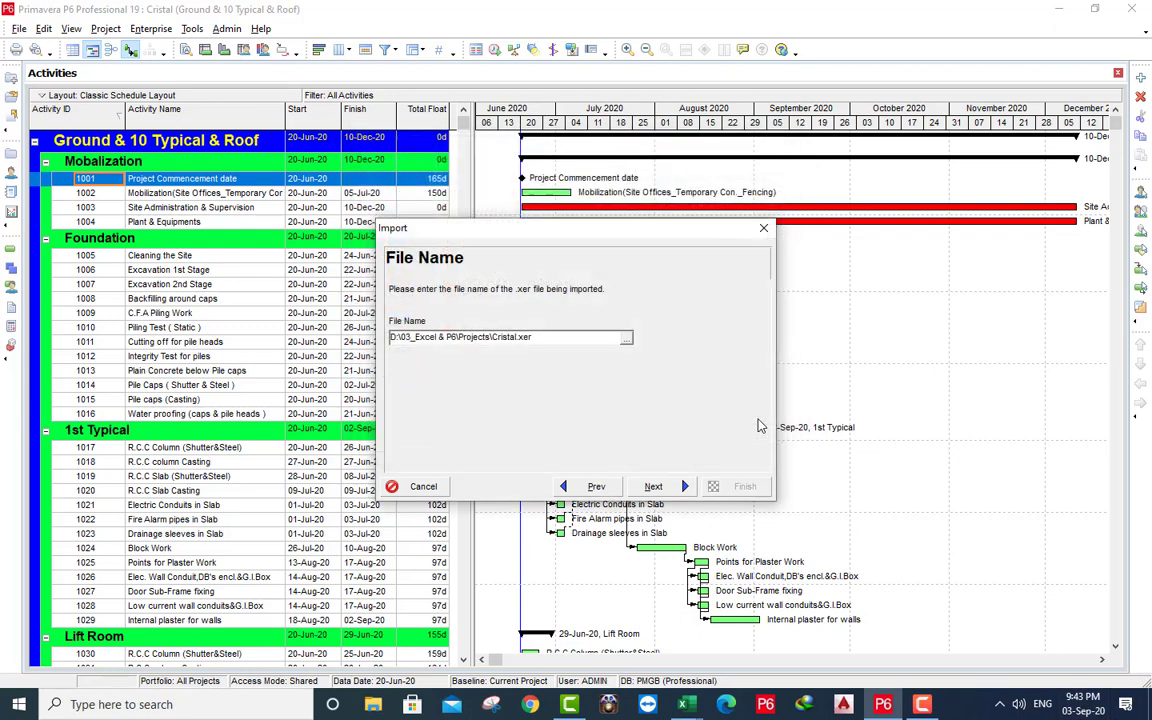
left_click(668, 488)
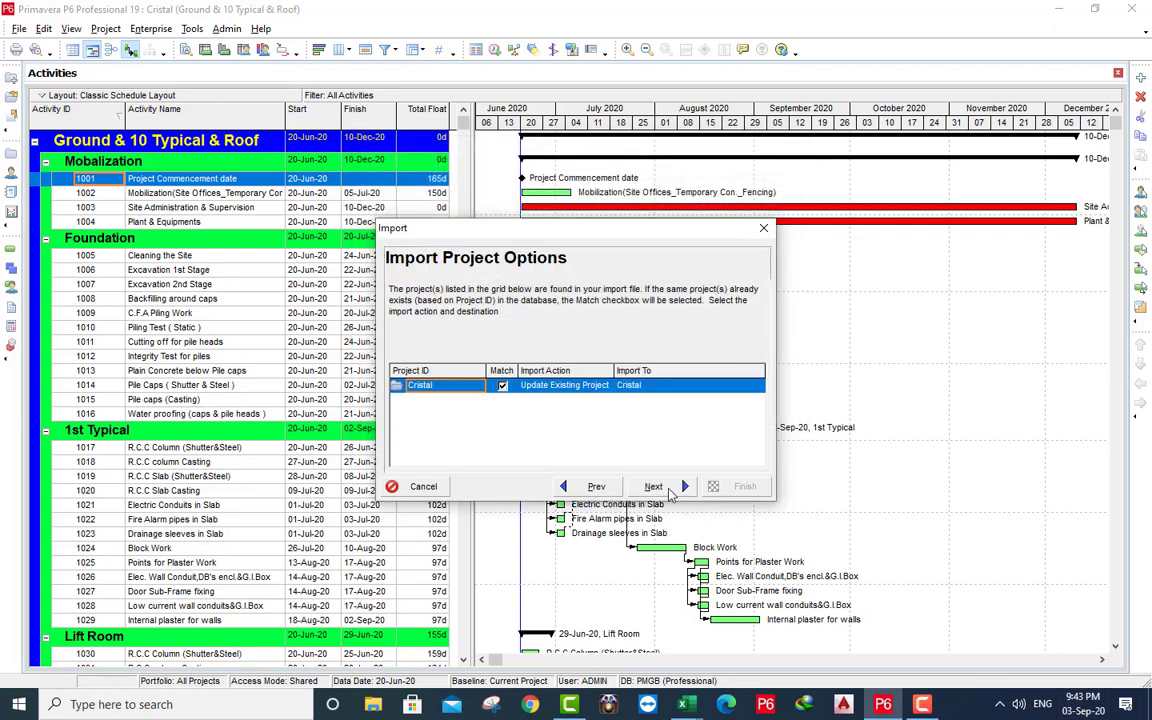
Import Cristal as a new project into the HRise EPS node, using the Default Configuration.
left_click(604, 388)
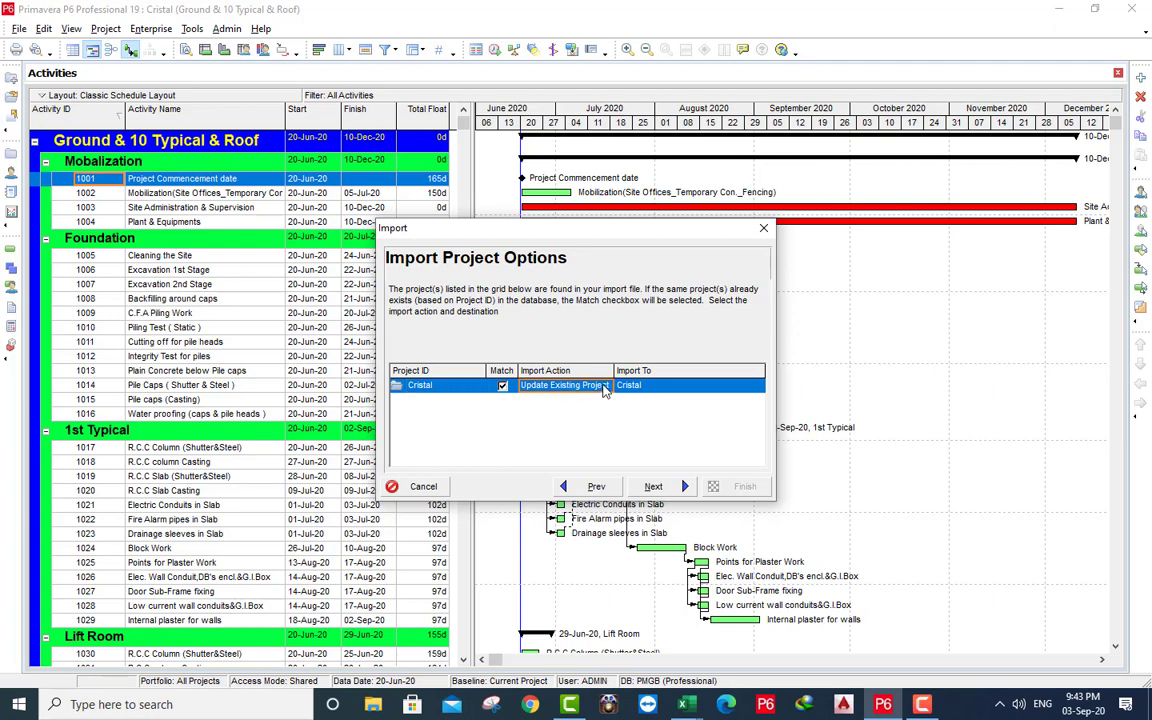
left_click(605, 387)
left_click(558, 413)
left_click(662, 386)
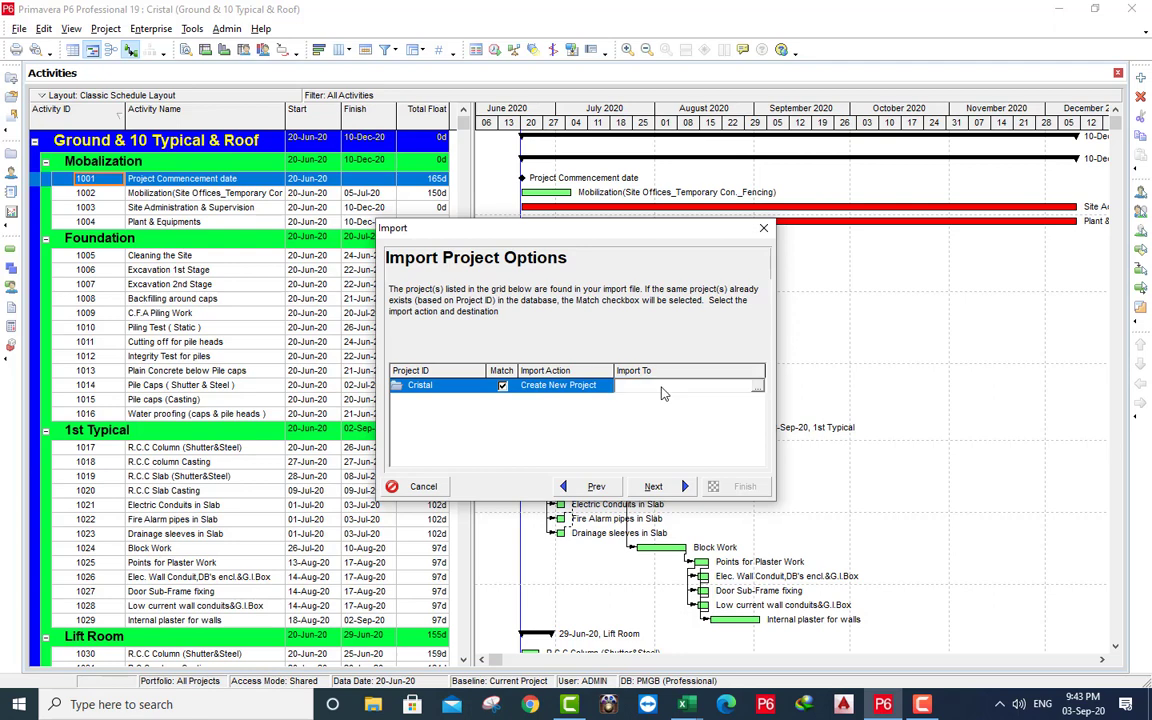
left_click(757, 386)
double_click(240, 215)
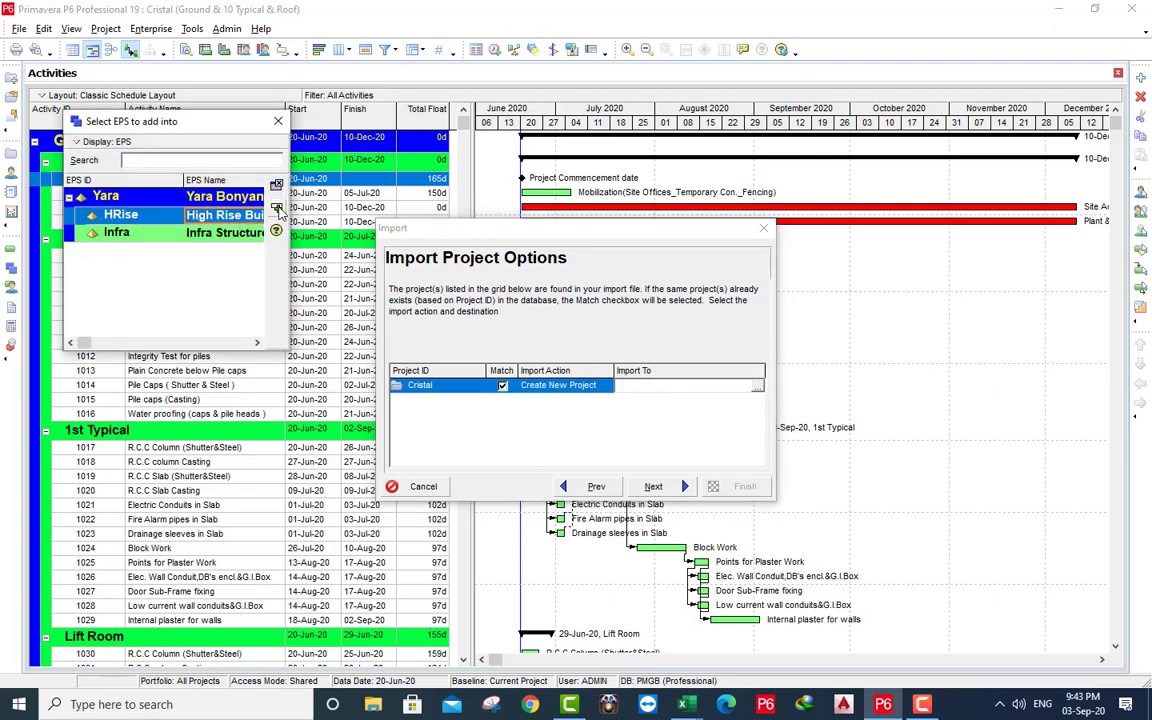
left_click(653, 487)
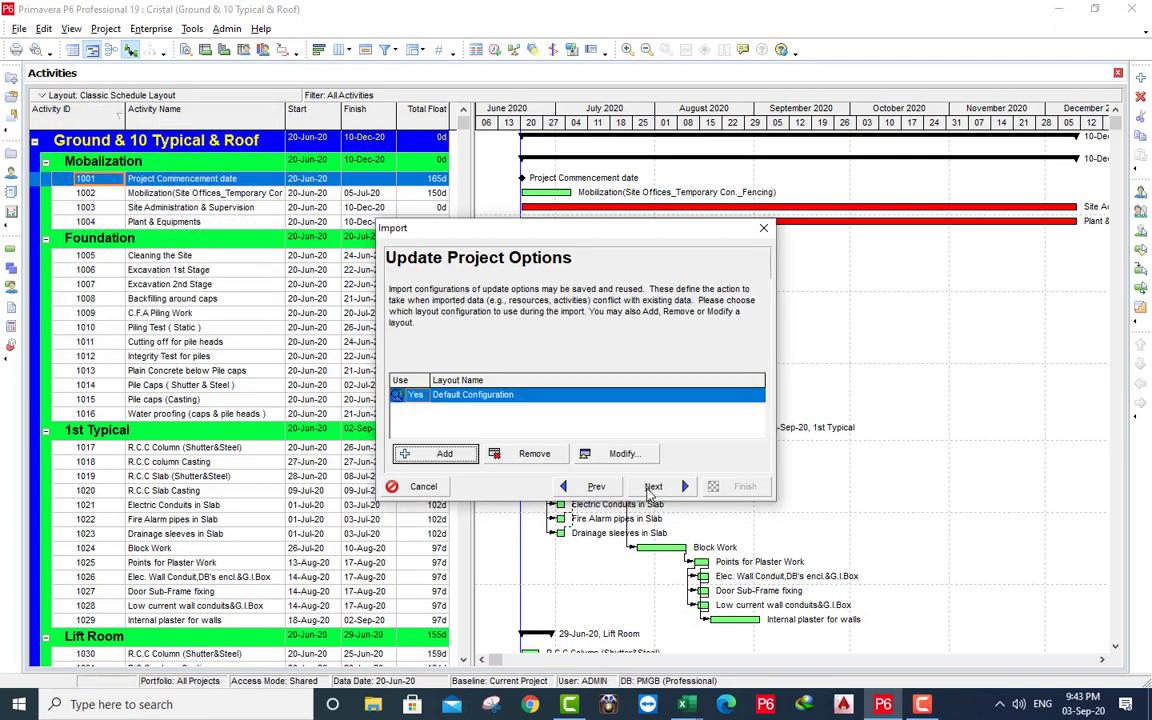
left_click(658, 487)
left_click(745, 486)
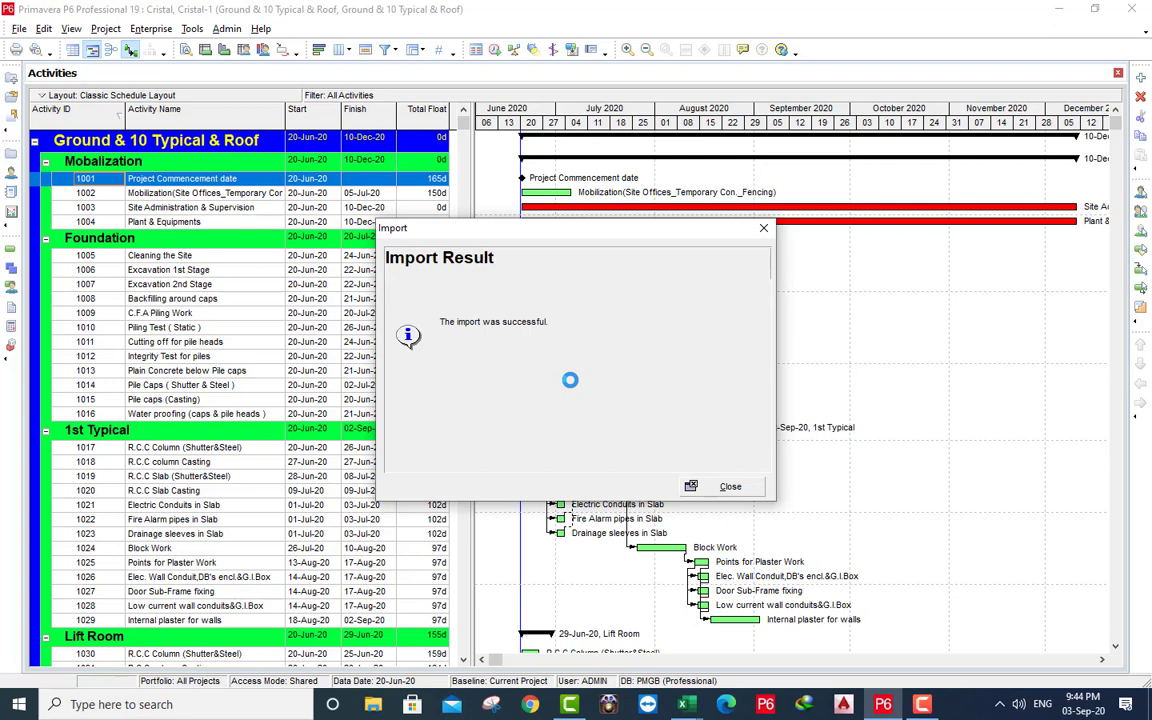
left_click(729, 487)
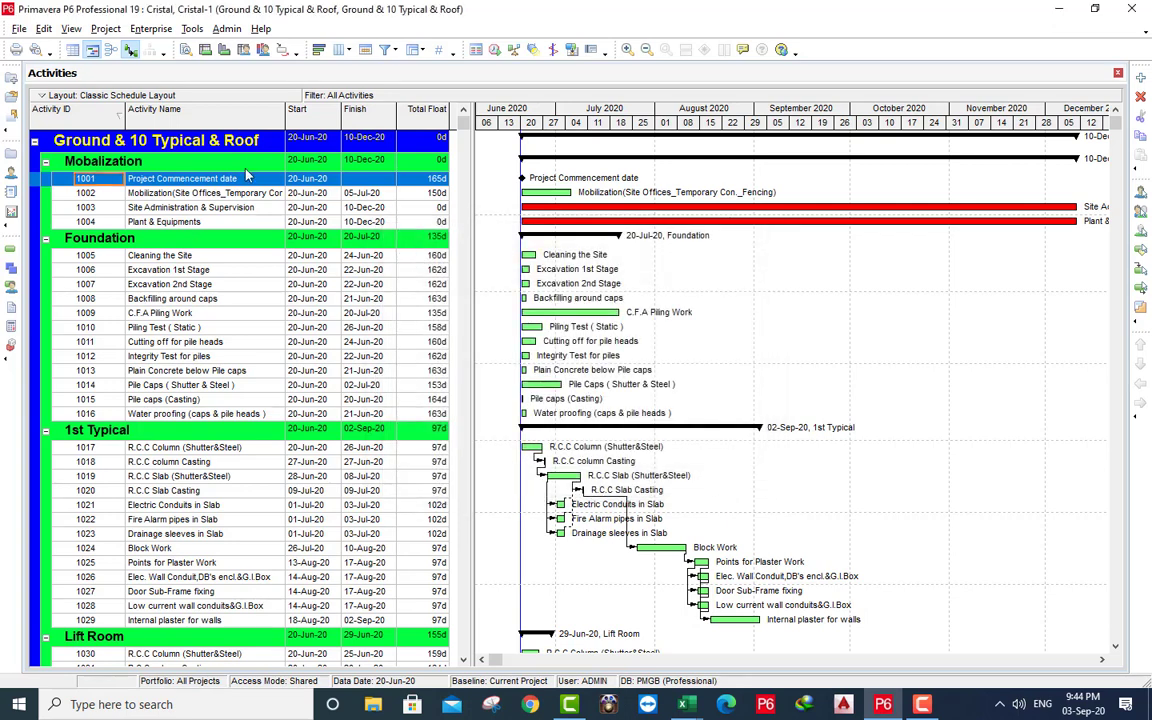
Open only the newly imported Cristal-1 project from the list of projects.
left_click(13, 155)
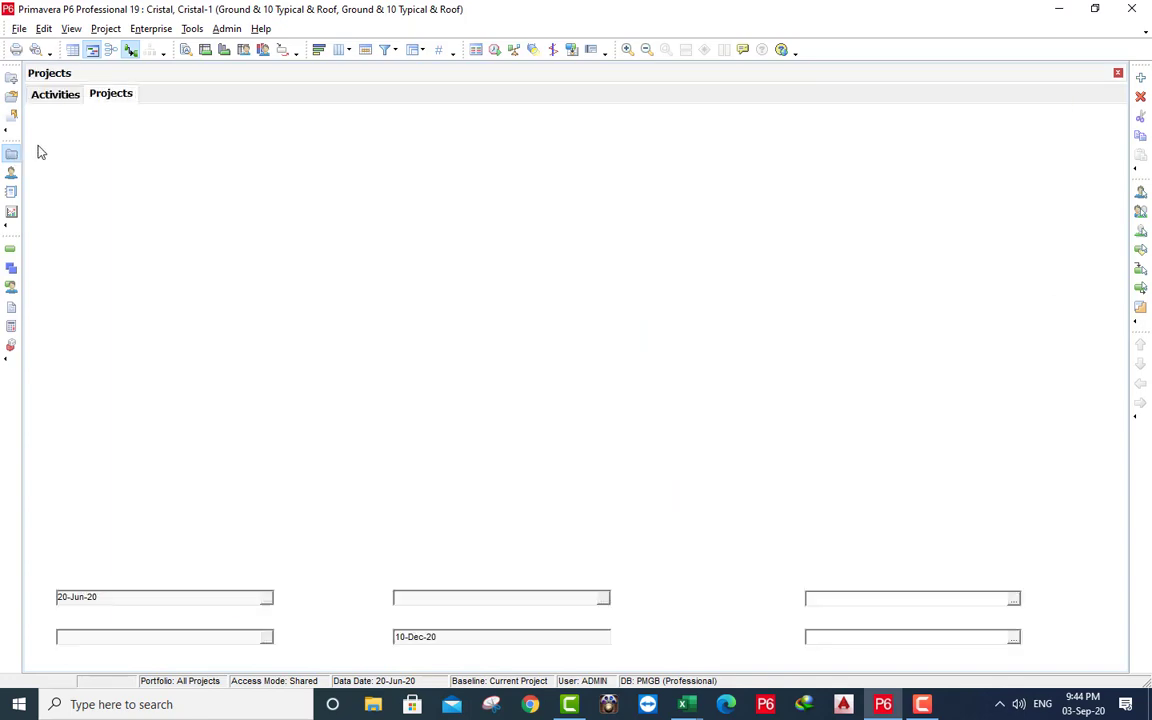
left_click(170, 218)
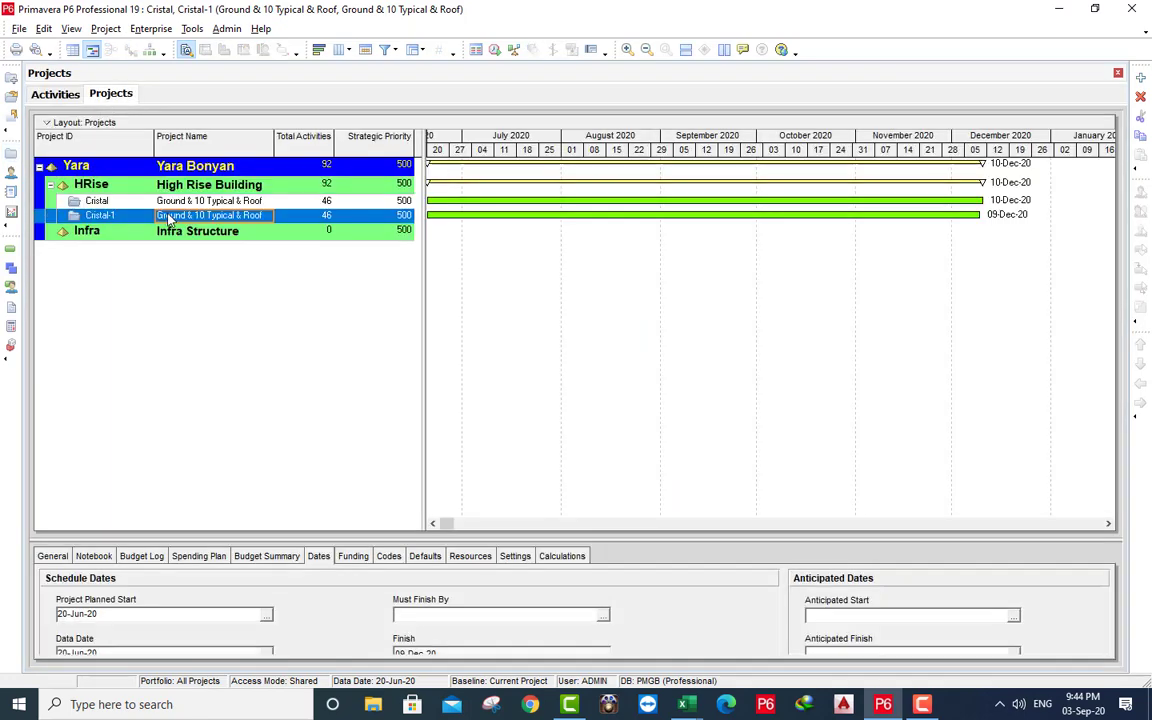
right_click(152, 214)
left_click(200, 226)
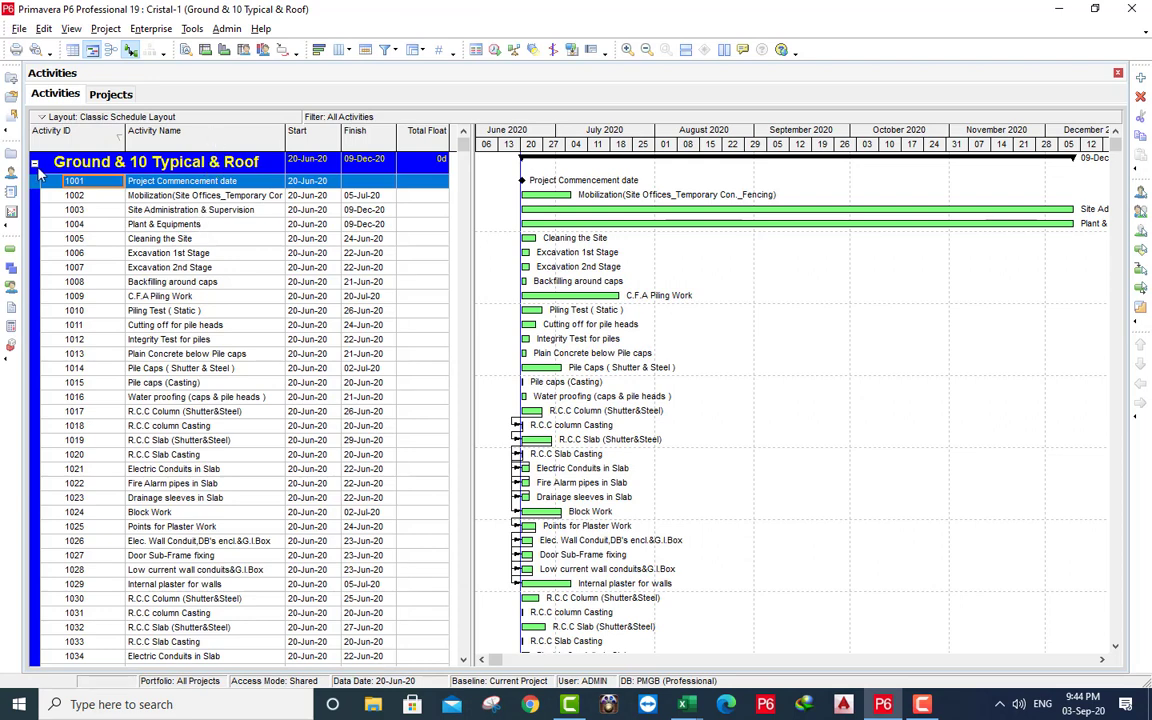
Add the Budgeted Expense, Labor, Material, Nonlabor and Total Cost columns to the activity table, and widen the table to show them all.
right_click(270, 165)
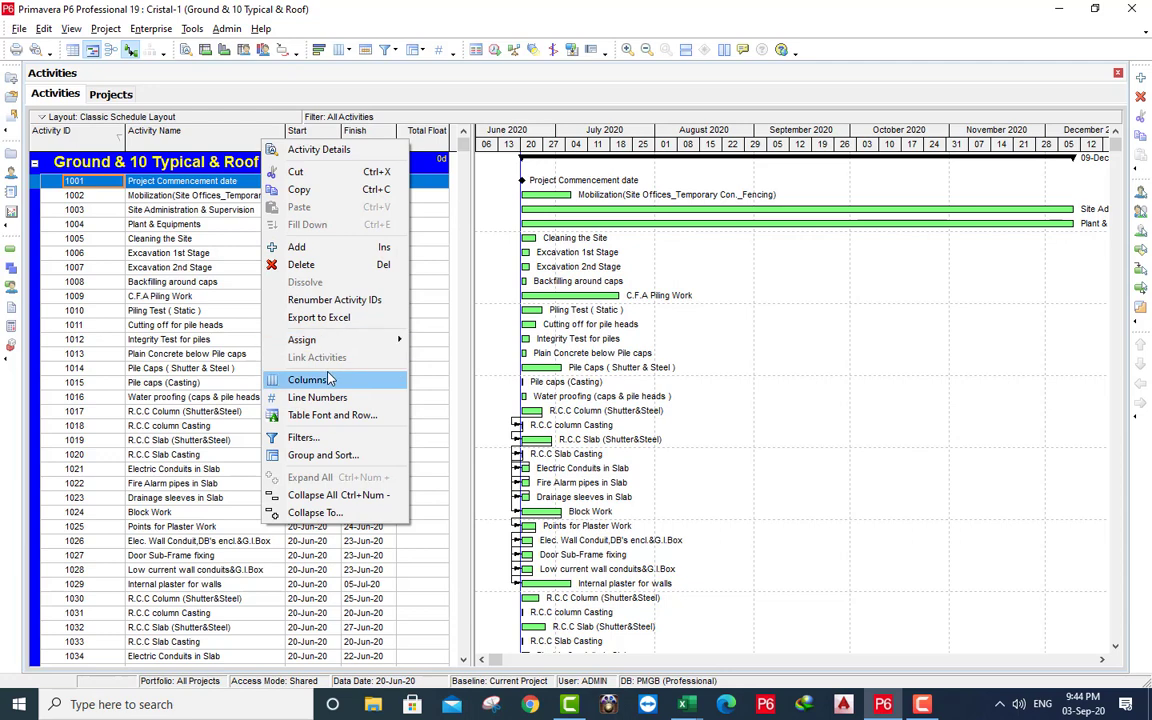
left_click(312, 380)
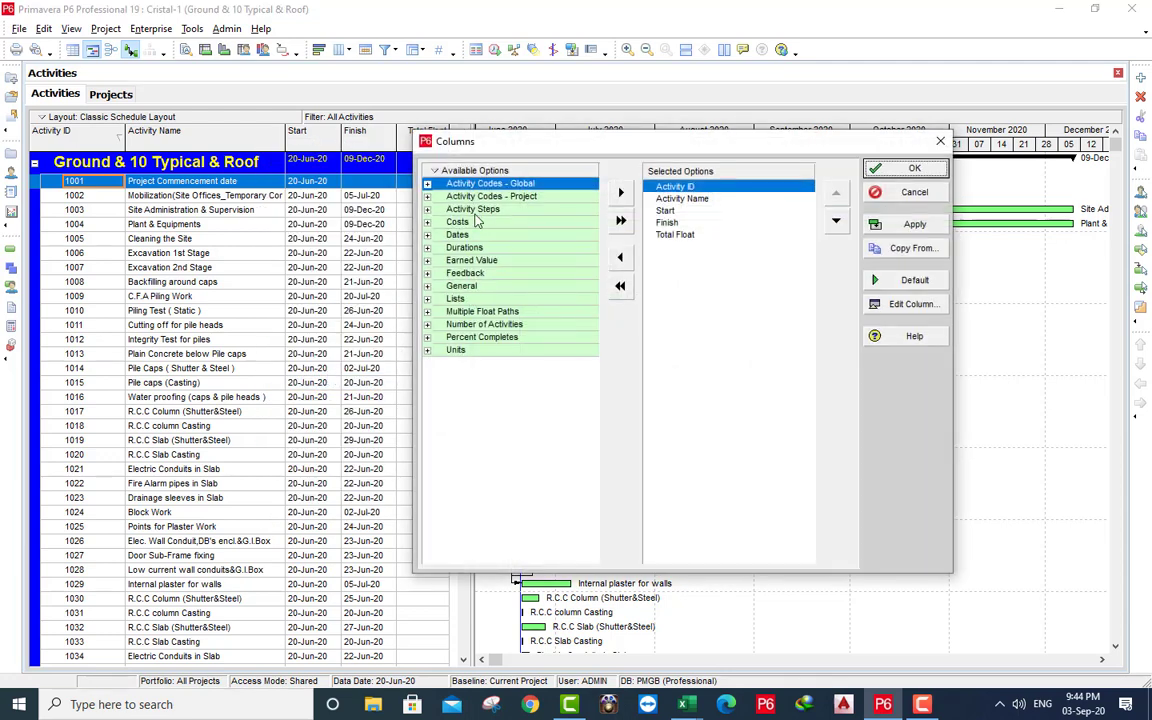
left_click(427, 224)
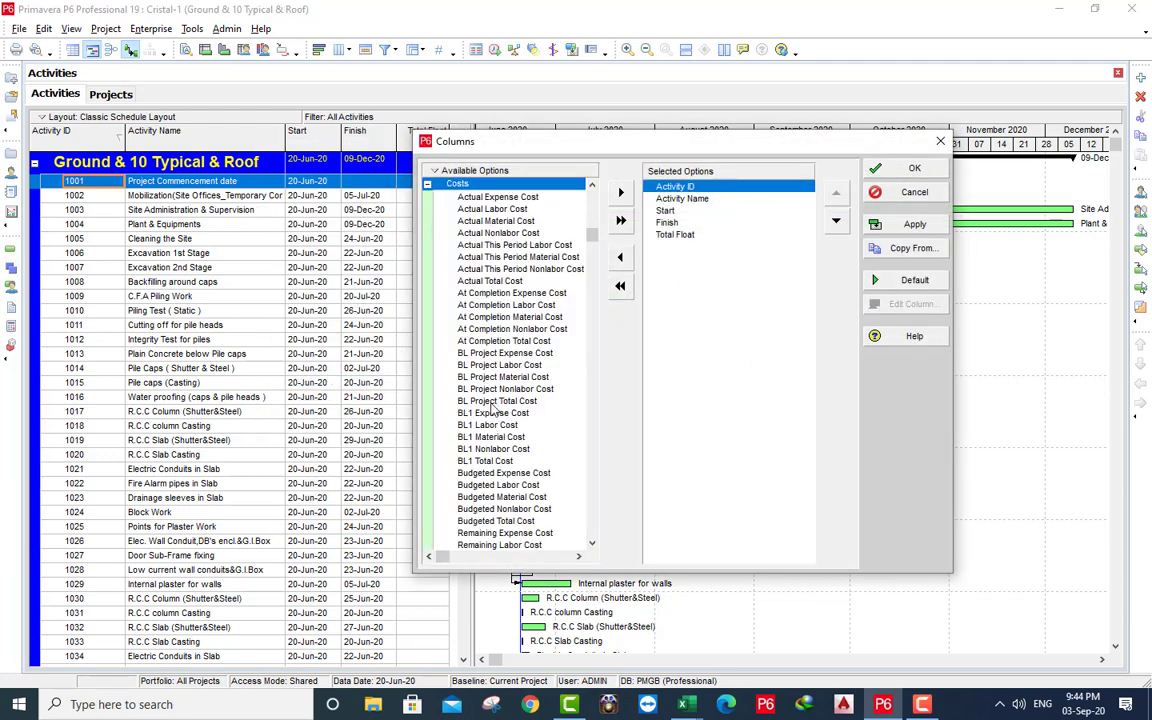
scroll(441, 390, "down", 1)
scroll(488, 480, "down", 1)
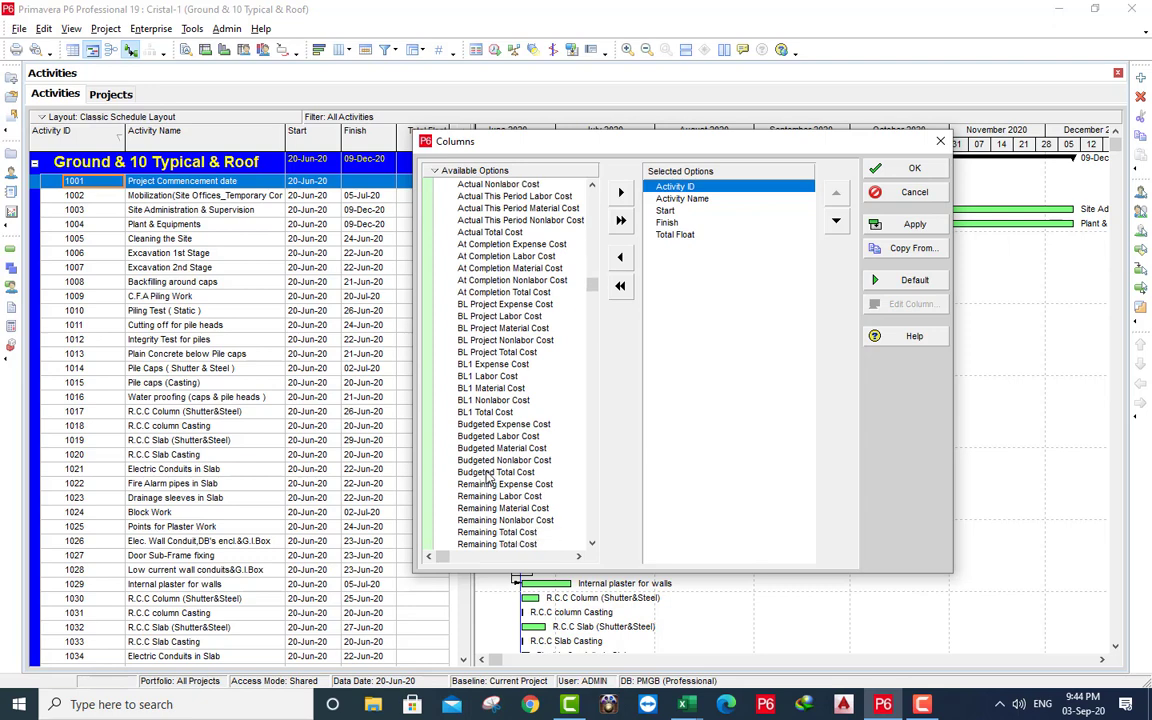
left_click(492, 425)
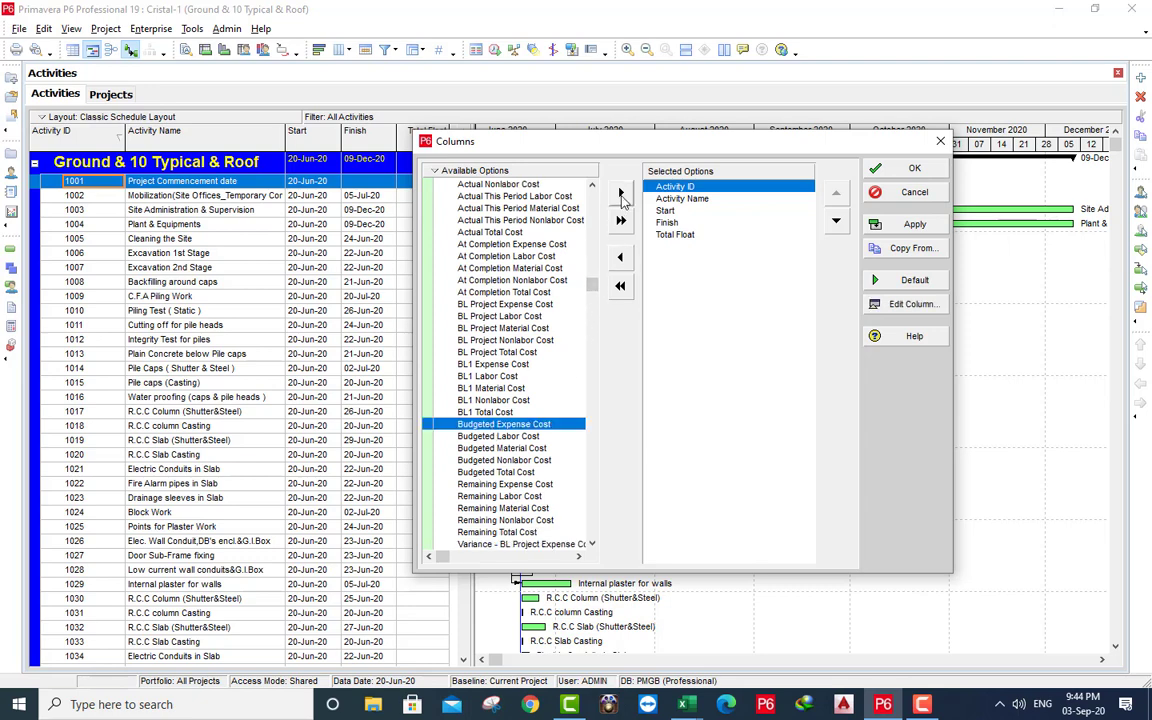
left_click(620, 192)
left_click(620, 193)
left_click(620, 193)
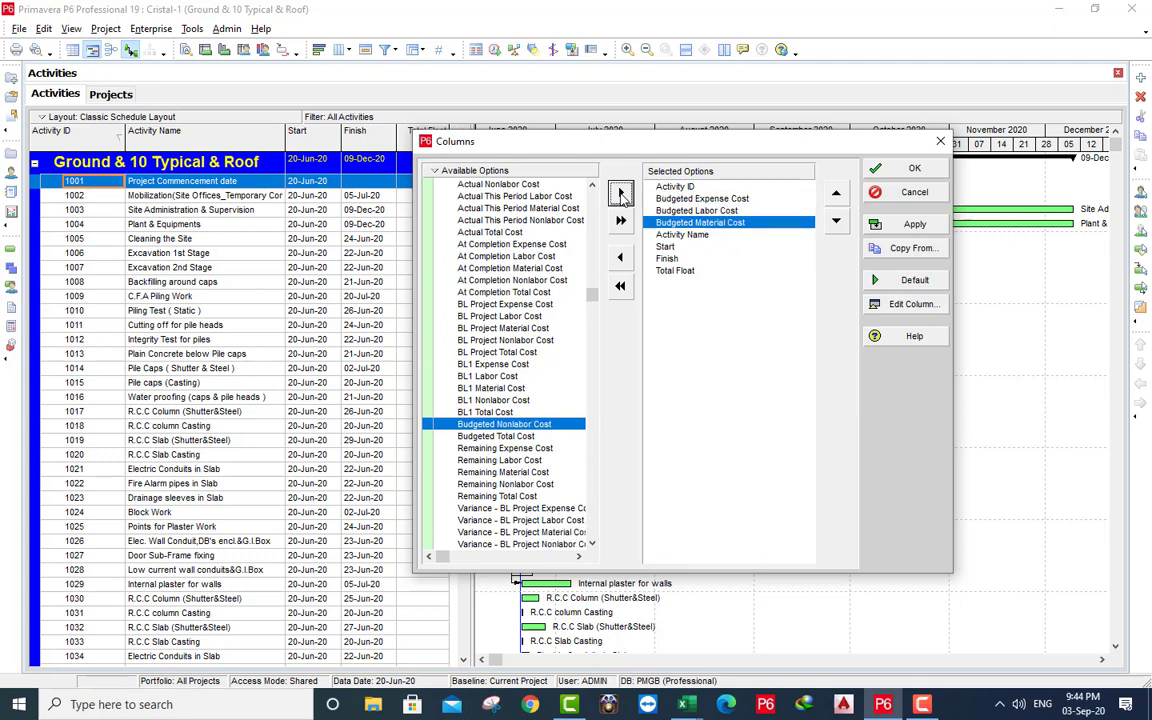
left_click(620, 193)
left_click(620, 193)
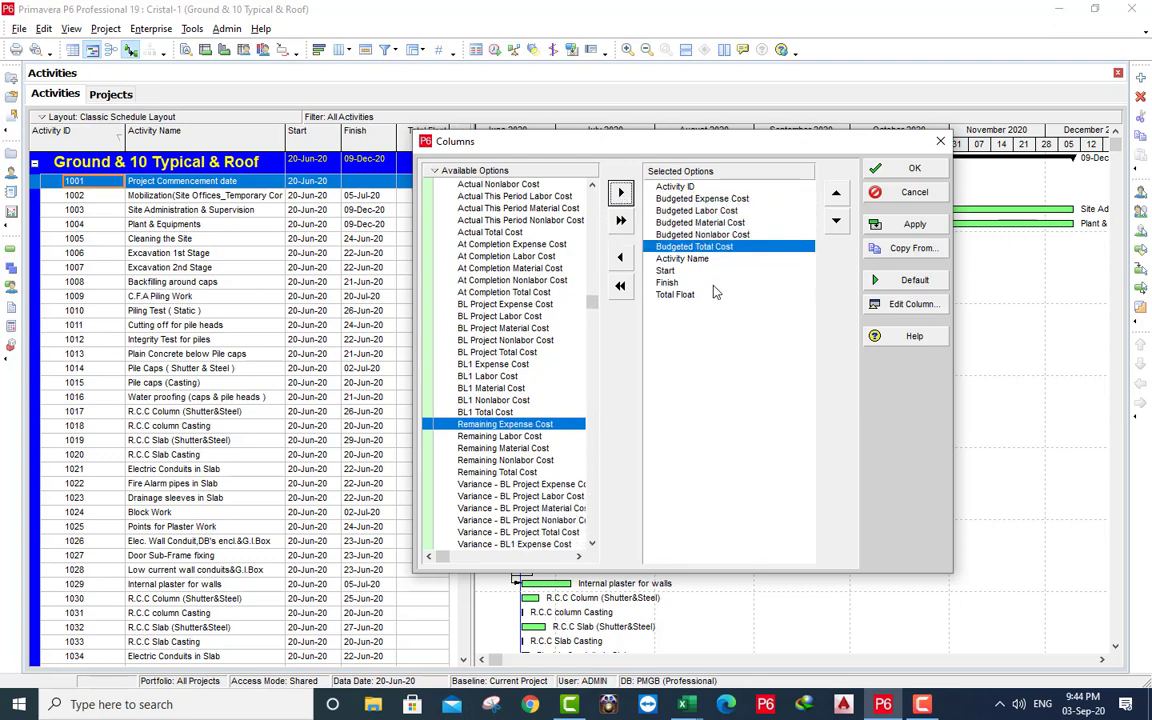
left_click(910, 224)
left_click(905, 171)
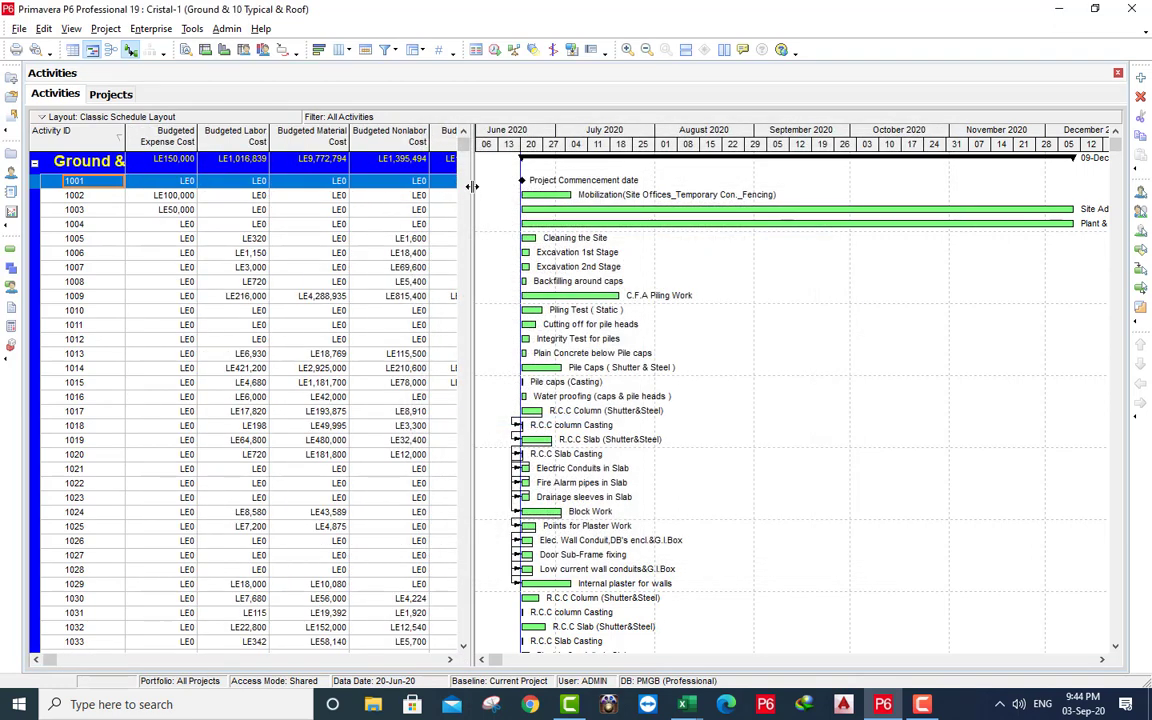
left_click_drag(471, 185, 633, 185)
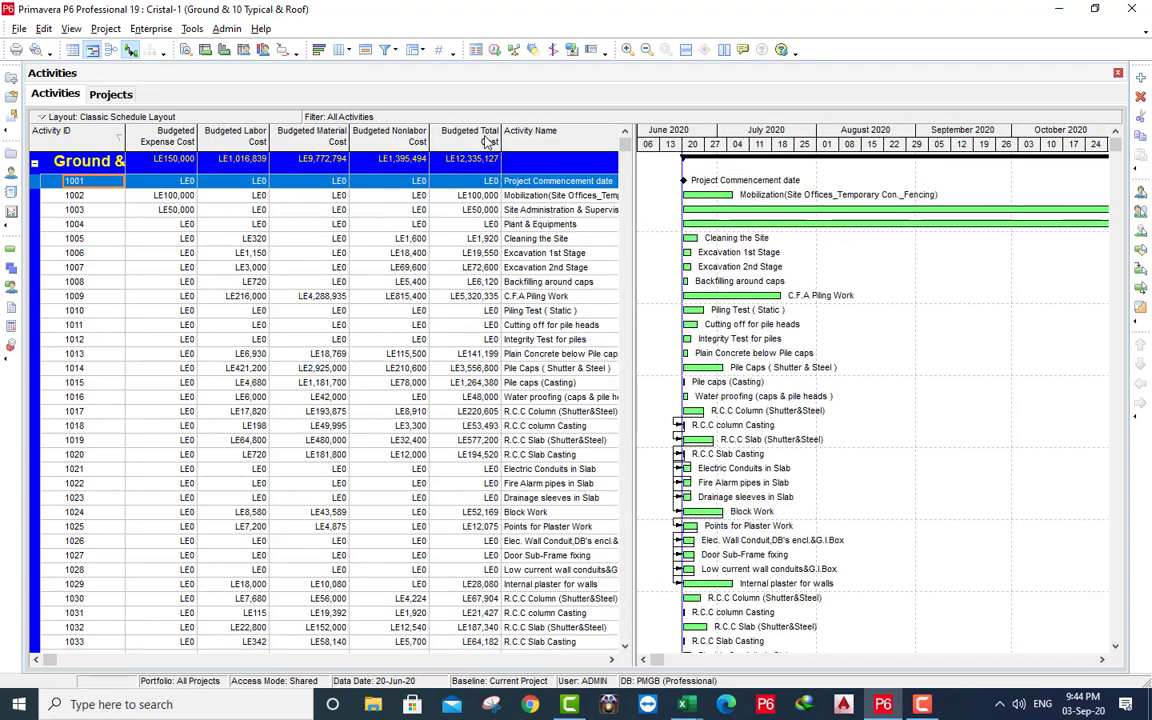
Check the project's Budgeted Total Cost against the Total column's sum on the Activities sheet of Cristal.xlsx in Excel.
left_click(445, 163)
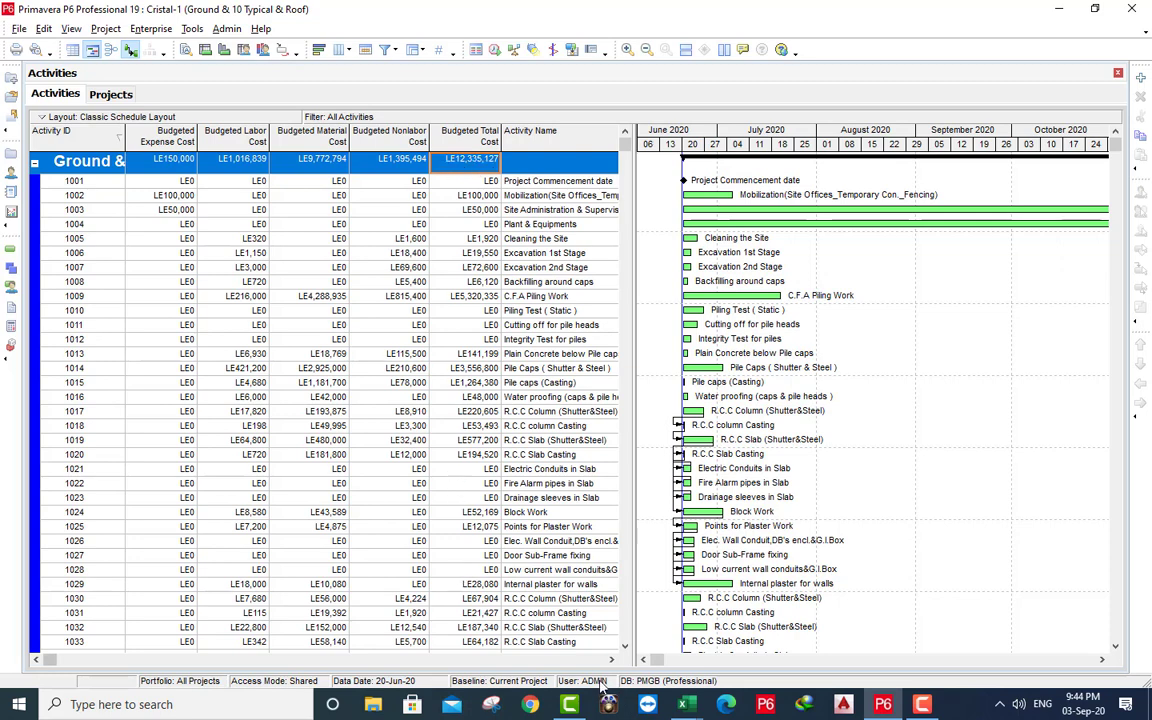
mouse_move(682, 708)
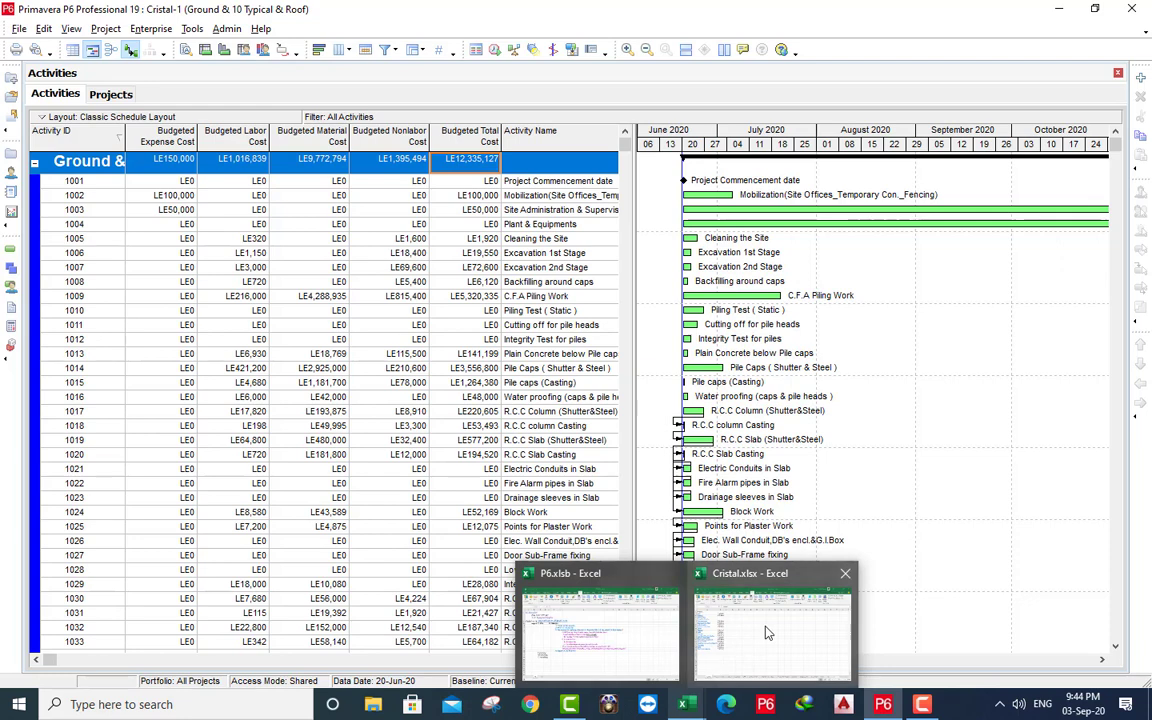
left_click(690, 565)
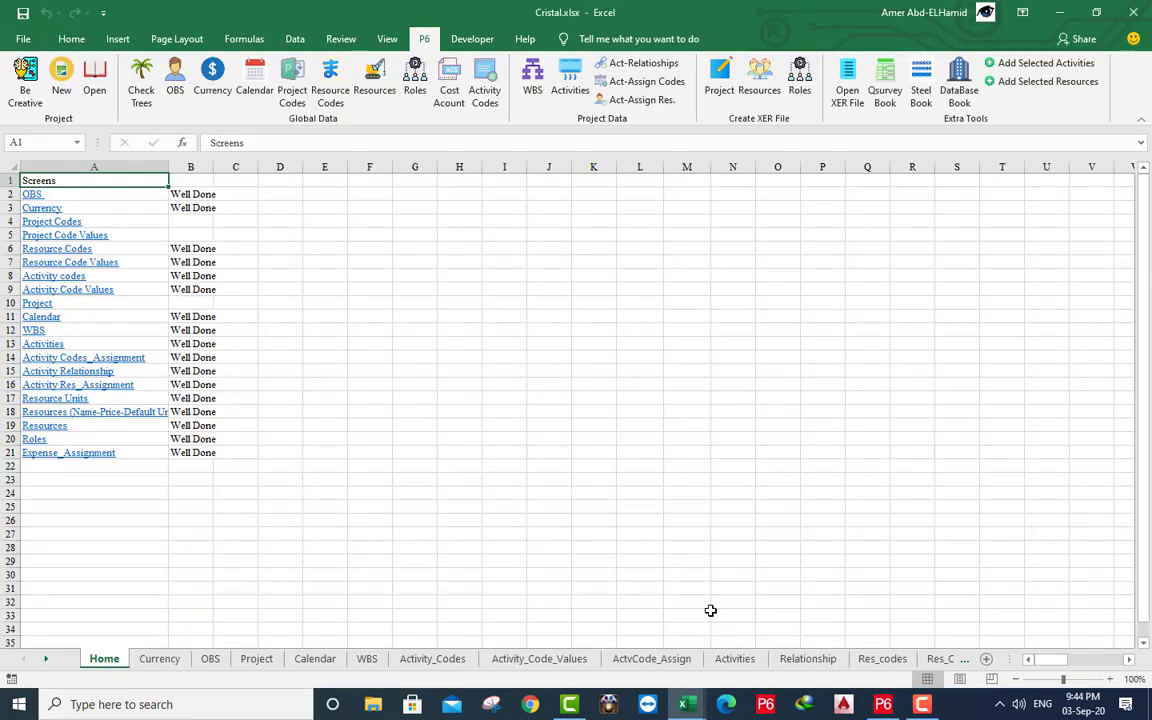
right_click(50, 664)
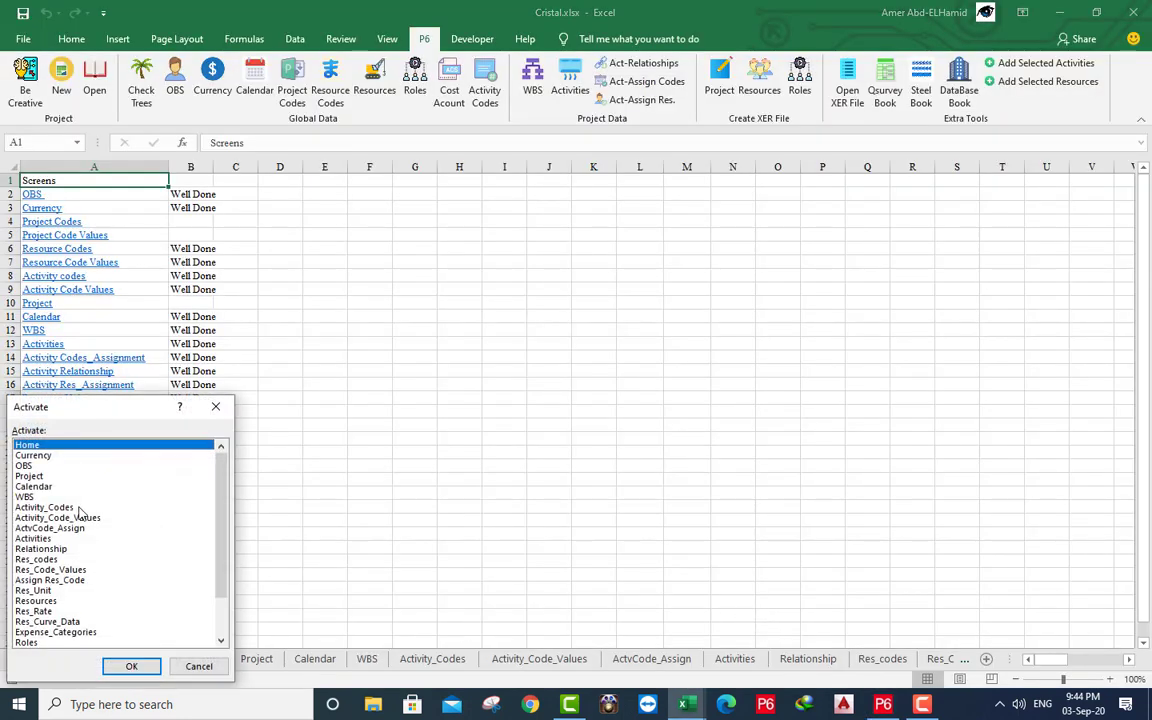
left_click(40, 538)
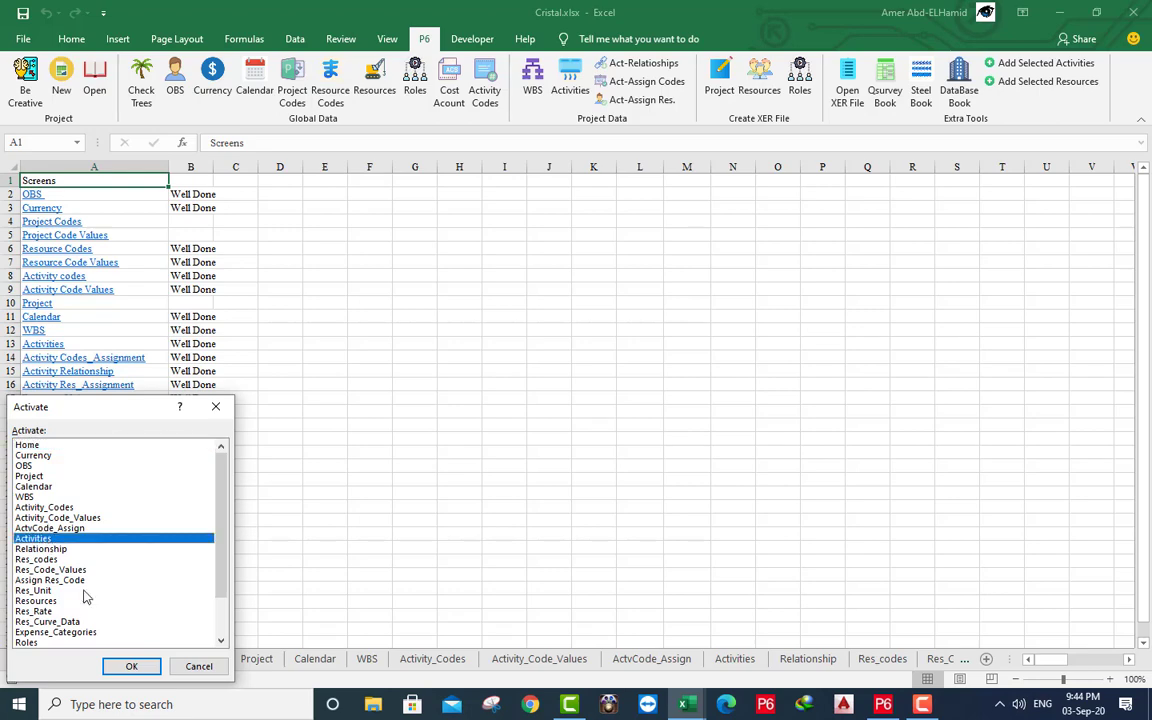
left_click(131, 666)
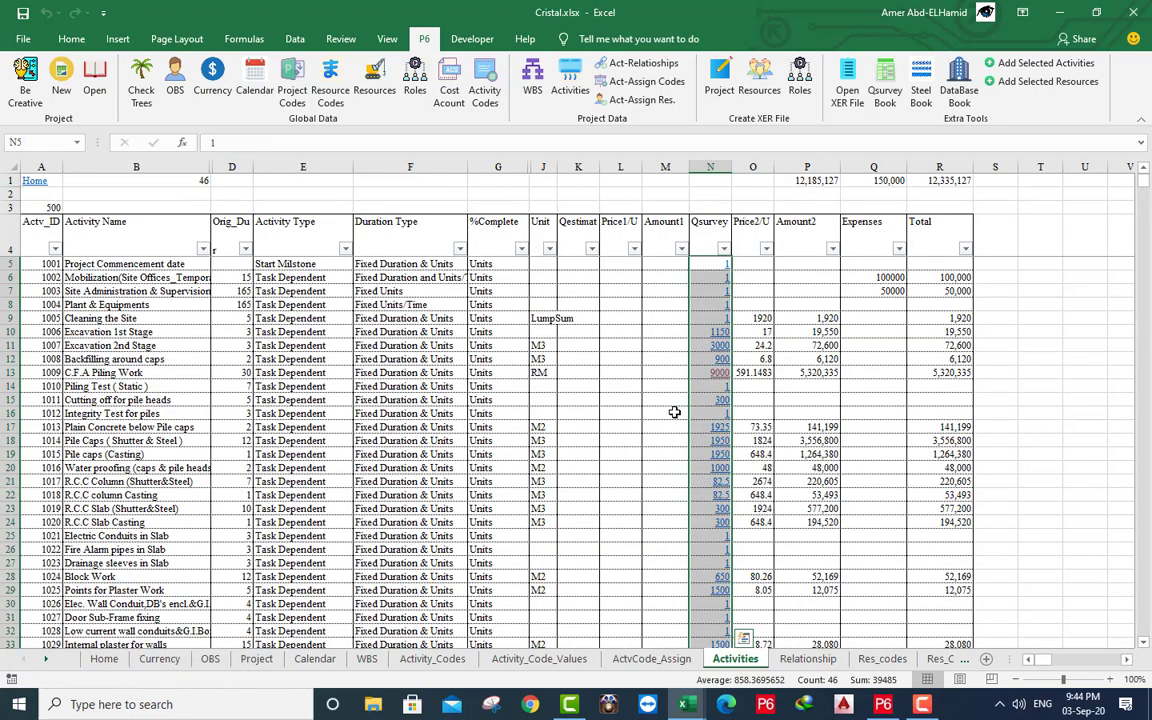
Format the grand total in cell R1 with 3 decimal places, and switch back to Primavera P6 to compare it.
left_click(948, 181)
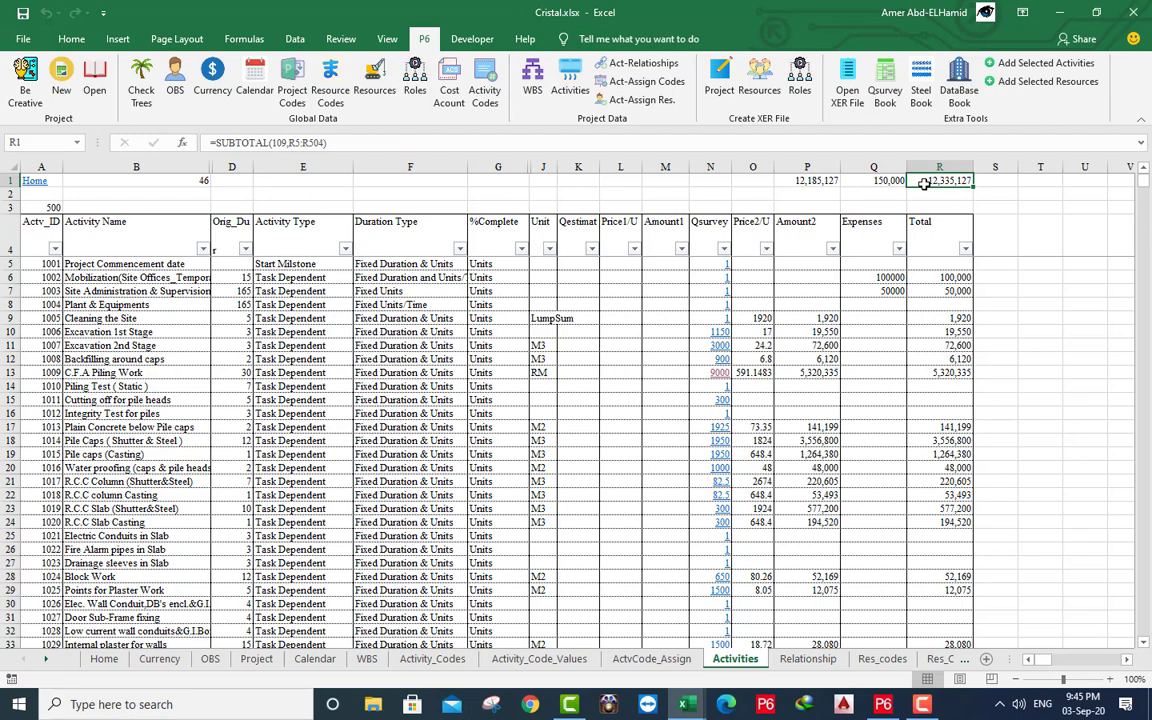
right_click(924, 183)
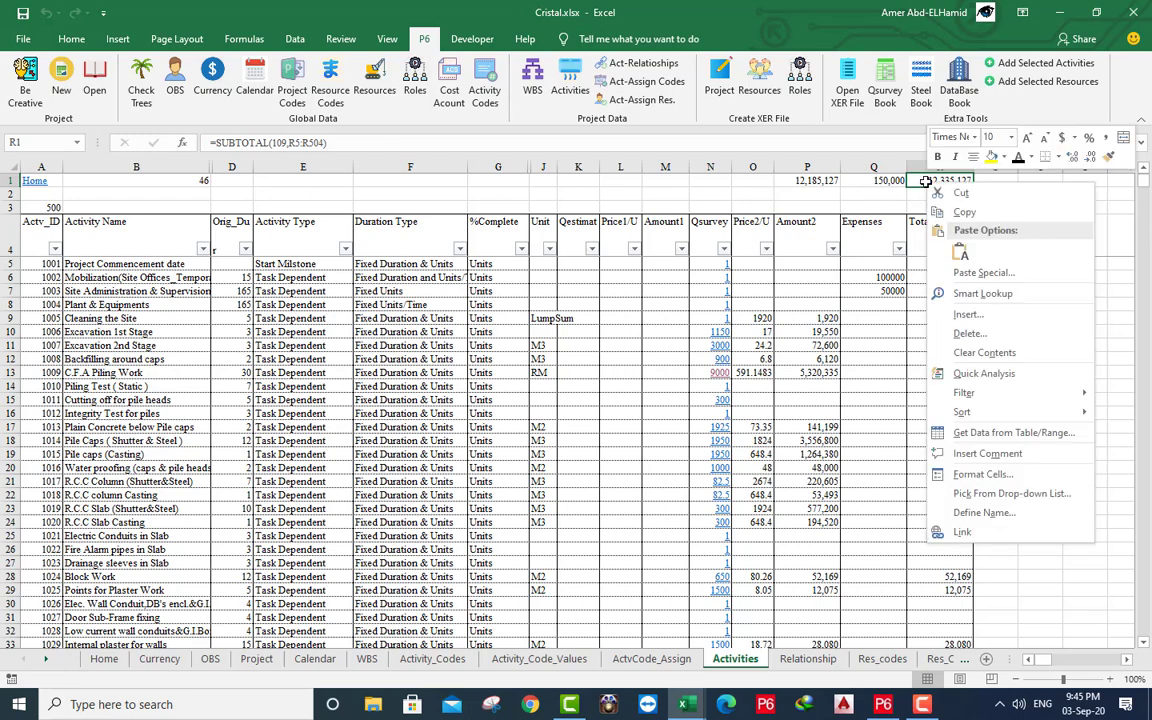
left_click(969, 480)
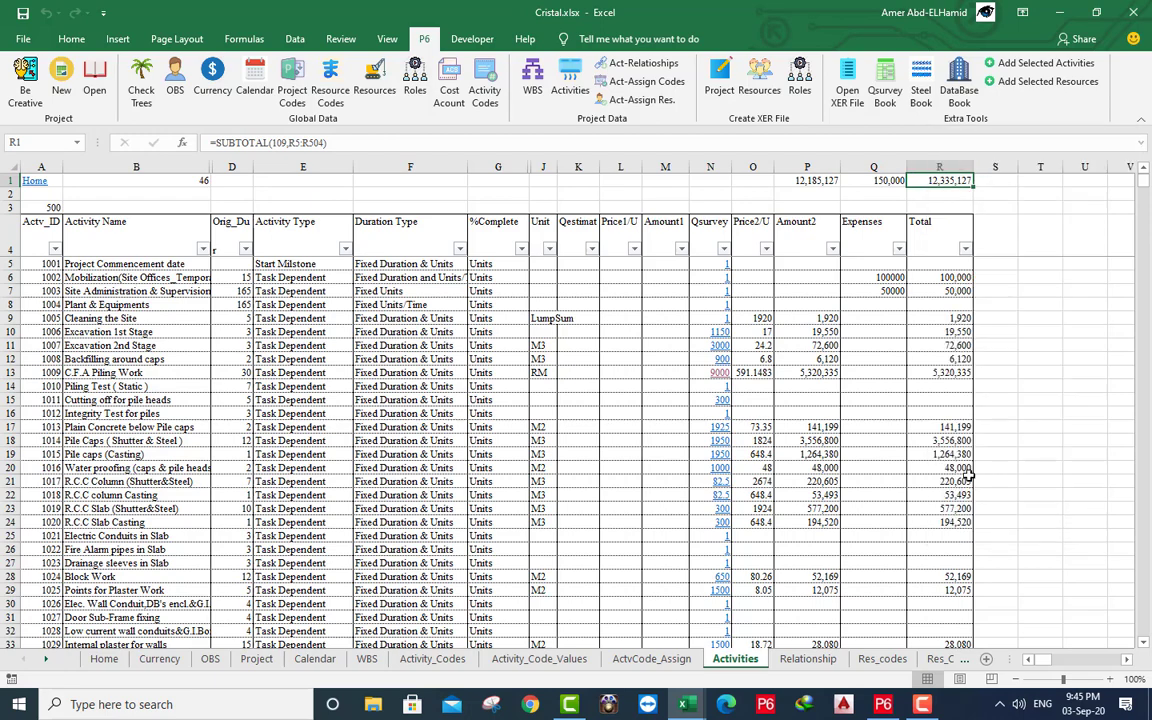
left_click(752, 311)
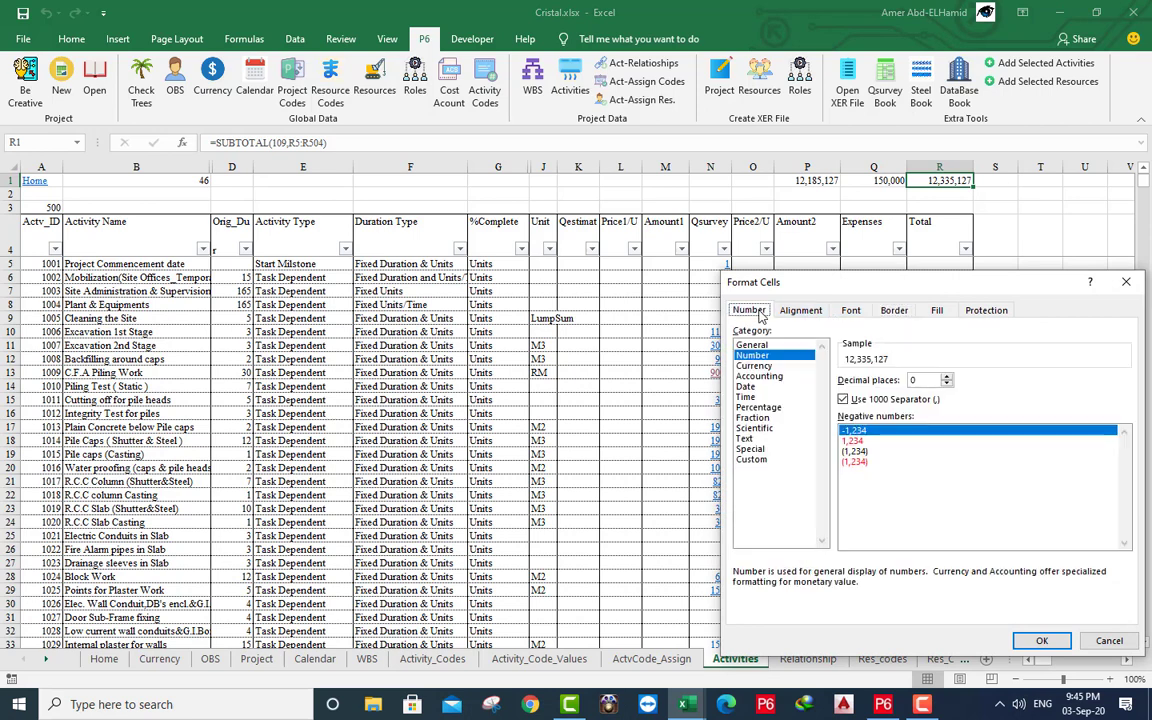
left_click(947, 380)
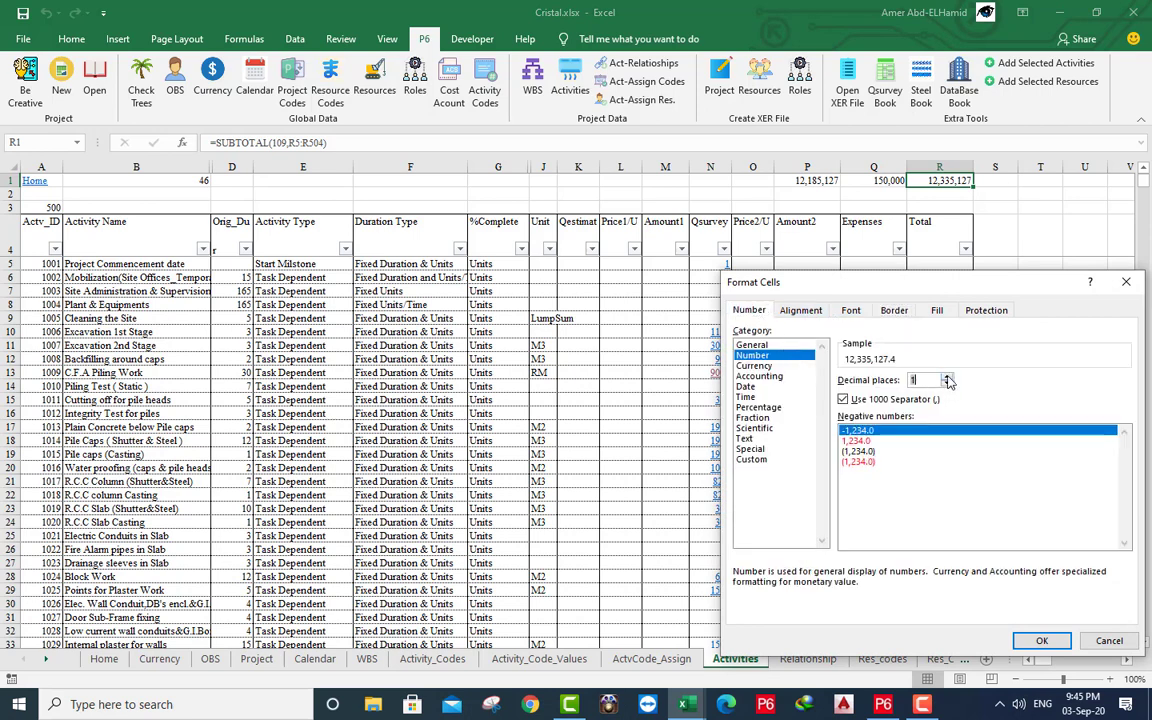
left_click(947, 380)
left_click(947, 380)
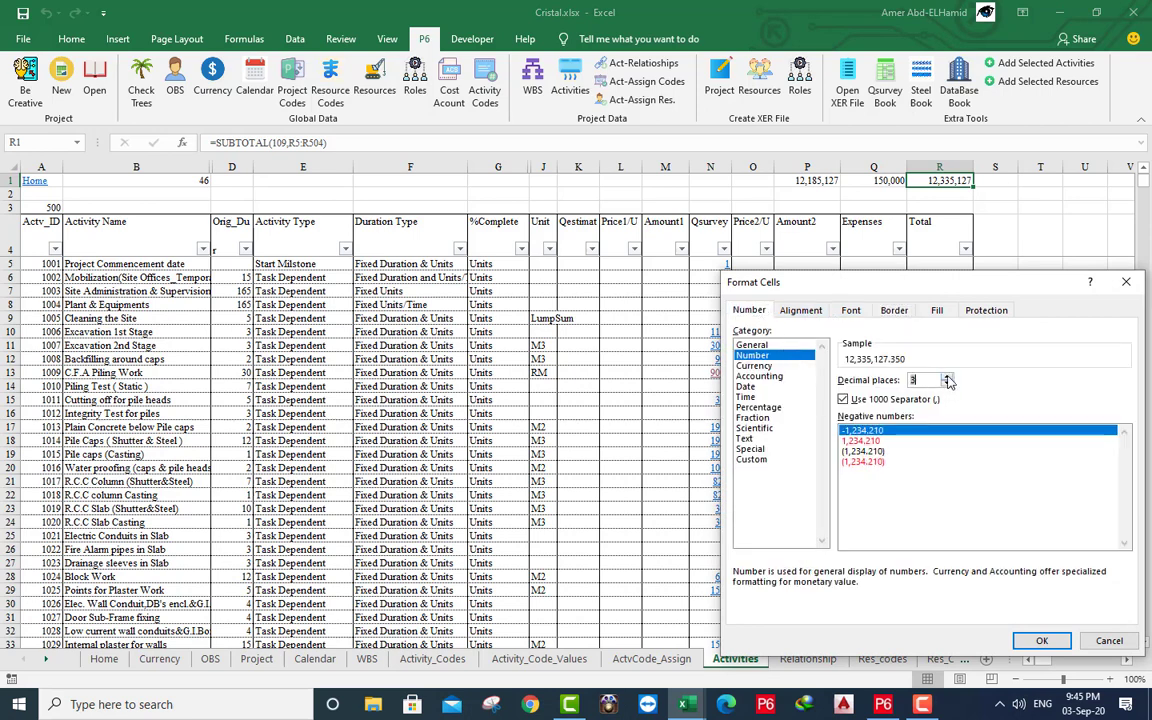
left_click(1040, 641)
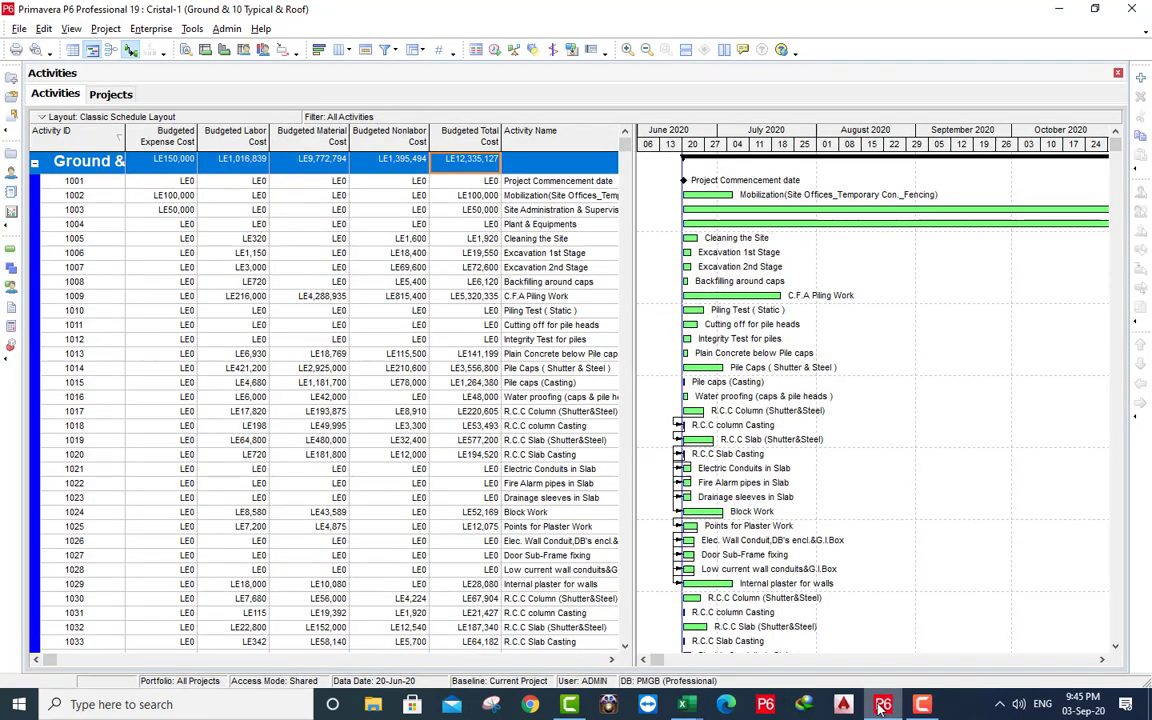
key("alt+Tab")
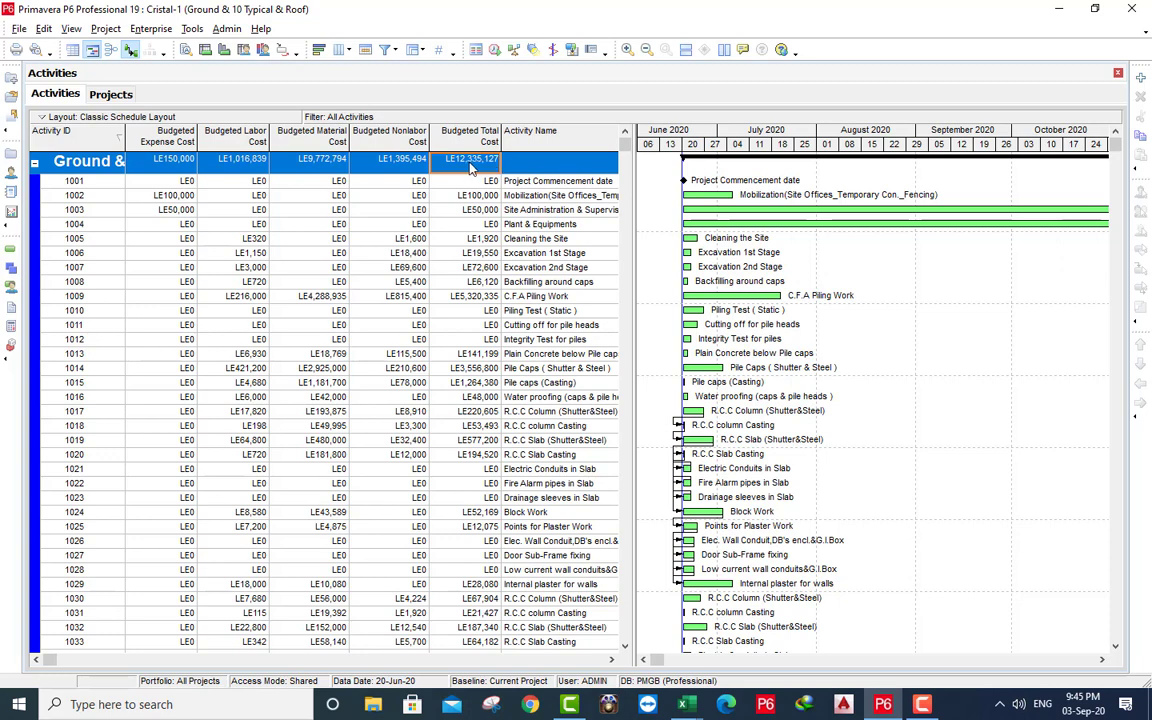